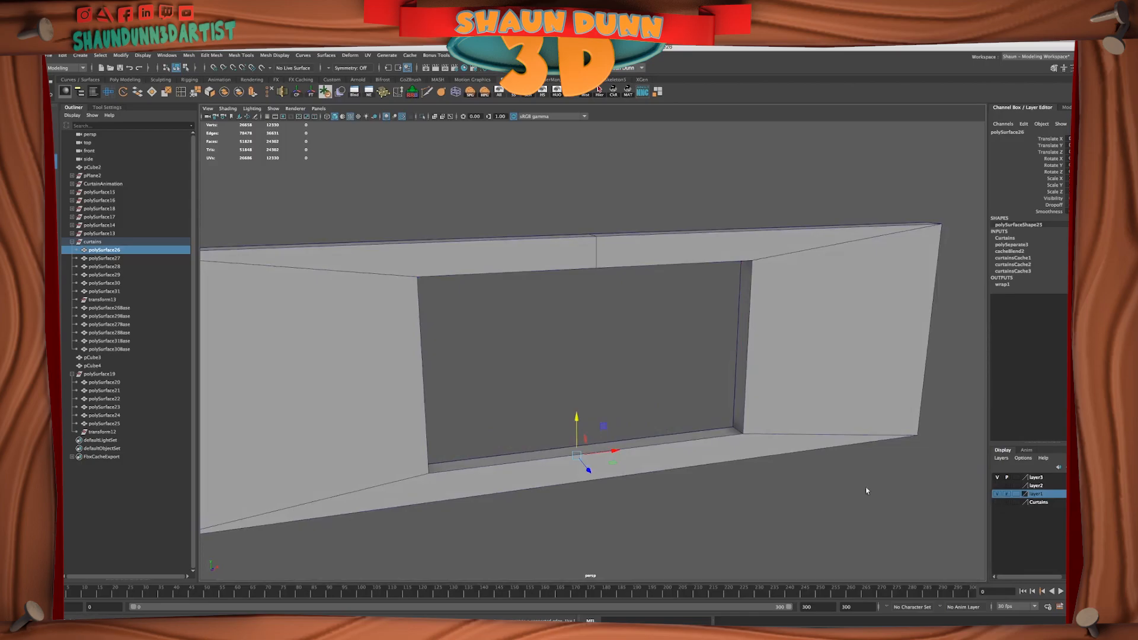
- Play back the curtain animation, rewind it to the first frame, and examine the closed curtains inside the wall opening
left_click_drag(717, 521, 595, 473, "alt")
scroll(659, 507, "up", 4)
scroll(591, 474, "down", 3)
key("alt+v")
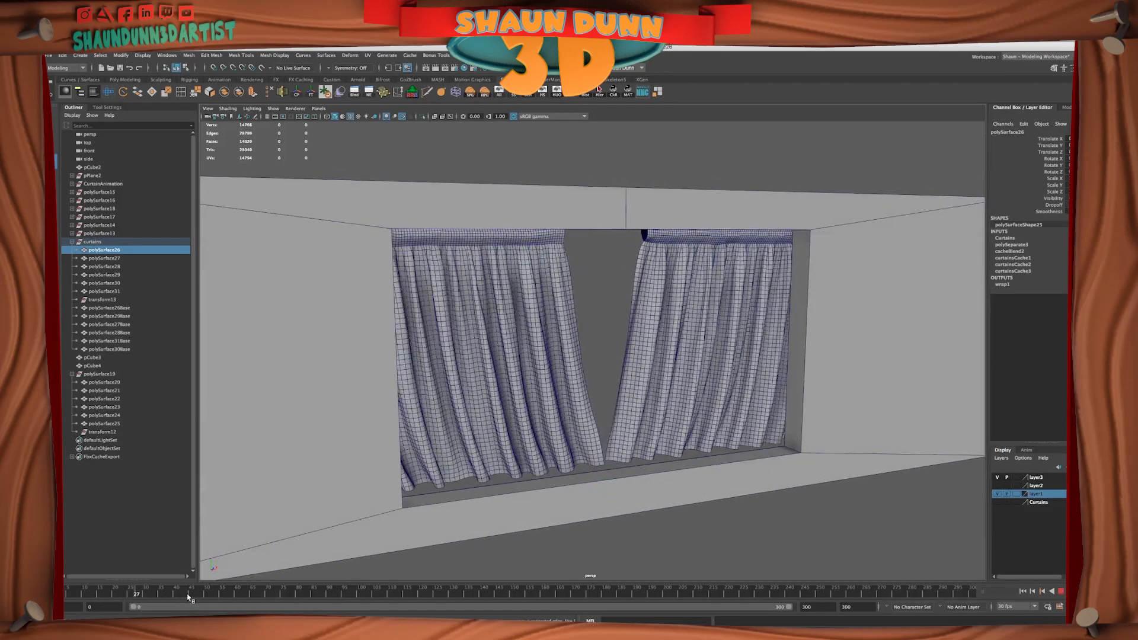
left_click_drag(77, 589, 56, 589)
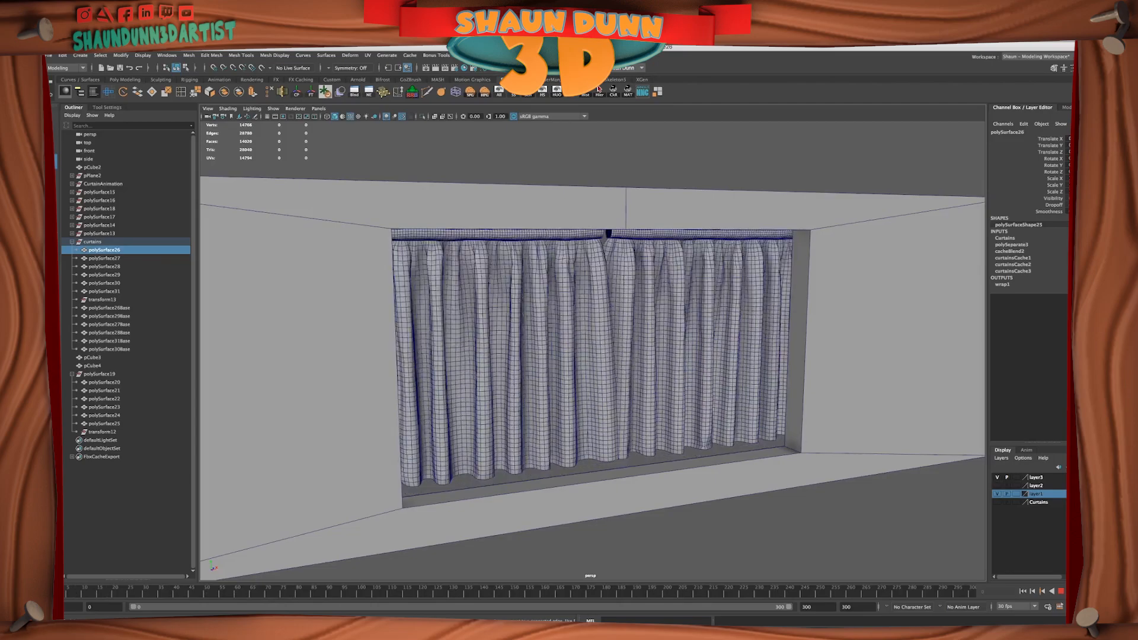
scroll(660, 470, "down", 3)
left_click_drag(660, 469, 610, 487, "alt")
scroll(599, 493, "up", 3)
scroll(640, 520, "down", 3)
middle_click_drag(641, 513, 621, 524, "alt")
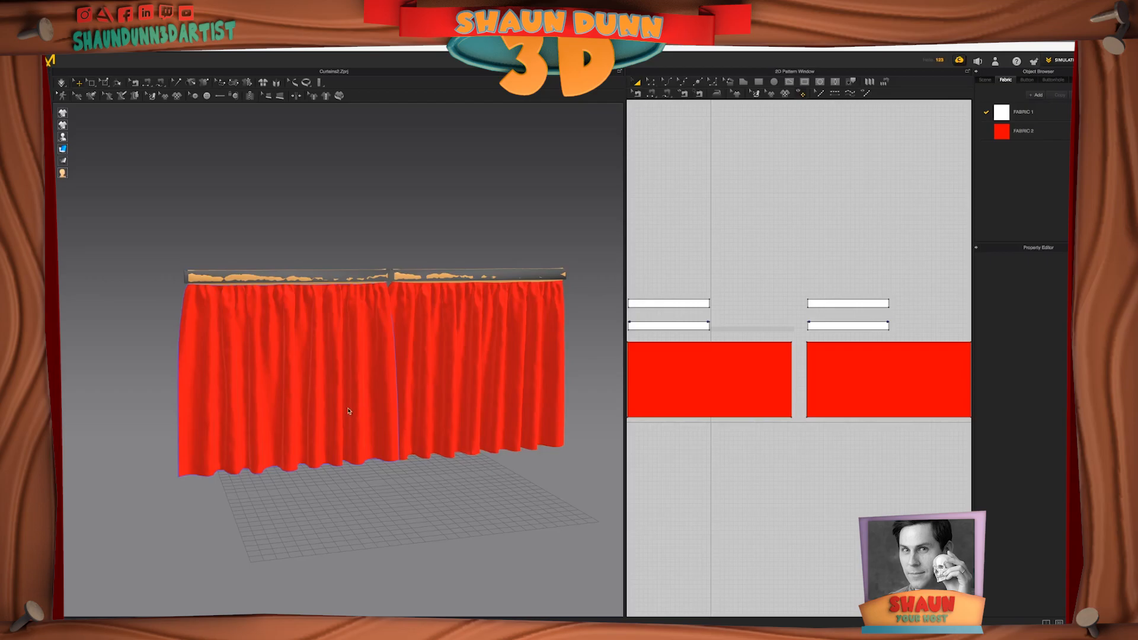
- In Marvelous Designer, switch to animation mode and rewind the recorded curtain simulation to its first frame
left_click(496, 170)
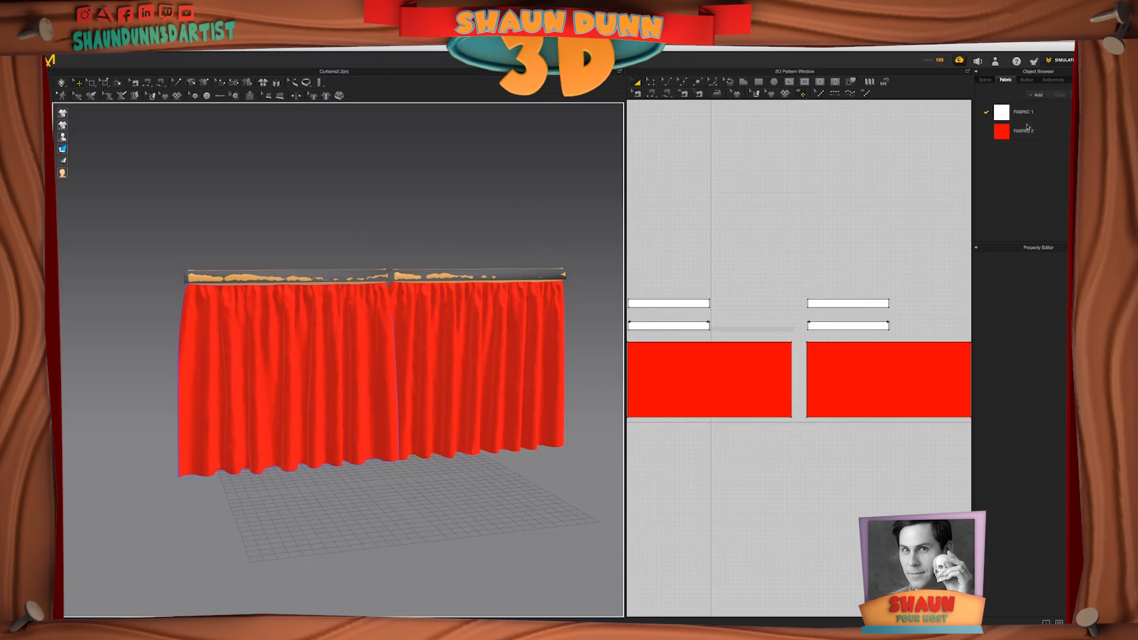
left_click(1064, 60)
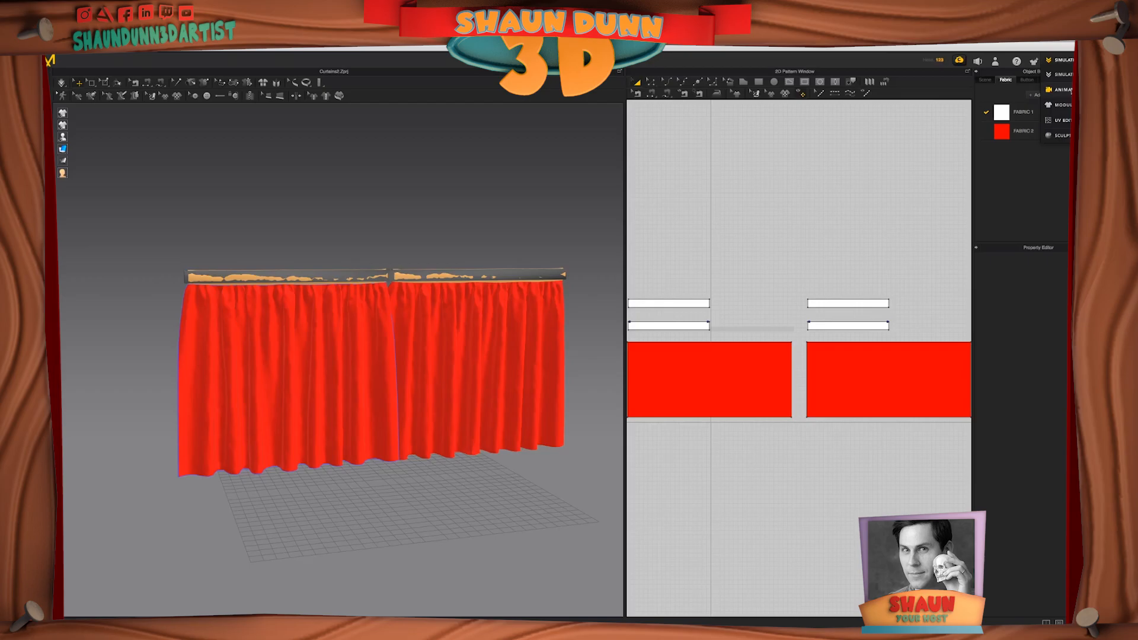
left_click(1061, 90)
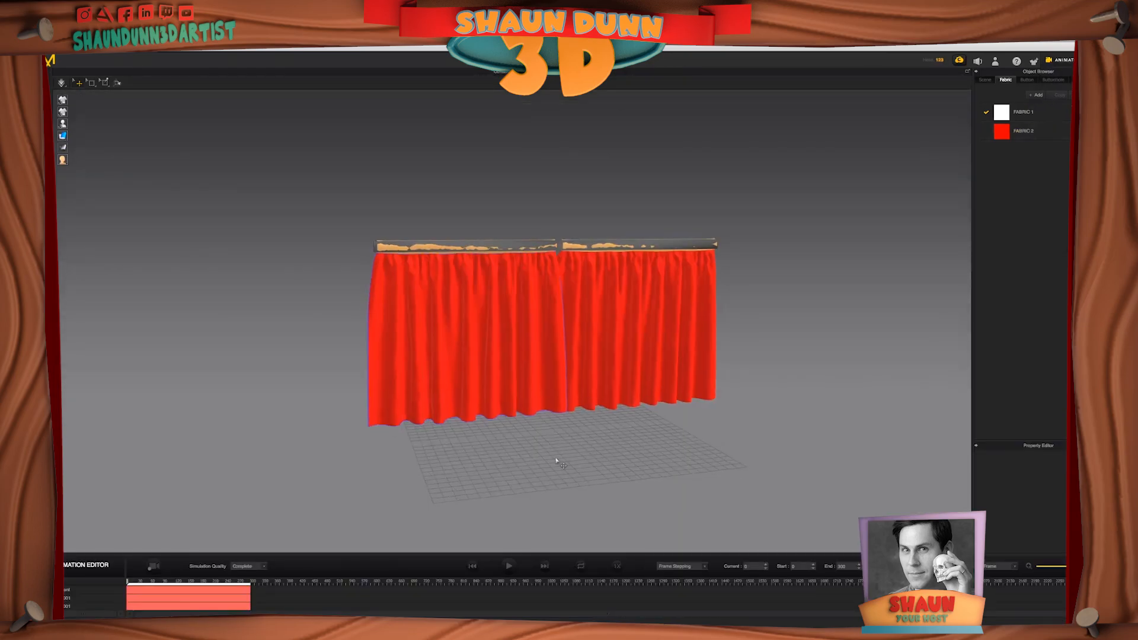
mouse_move(126, 581)
left_mouse_down()
mouse_move(226, 582)
mouse_move(121, 589)
left_mouse_up()
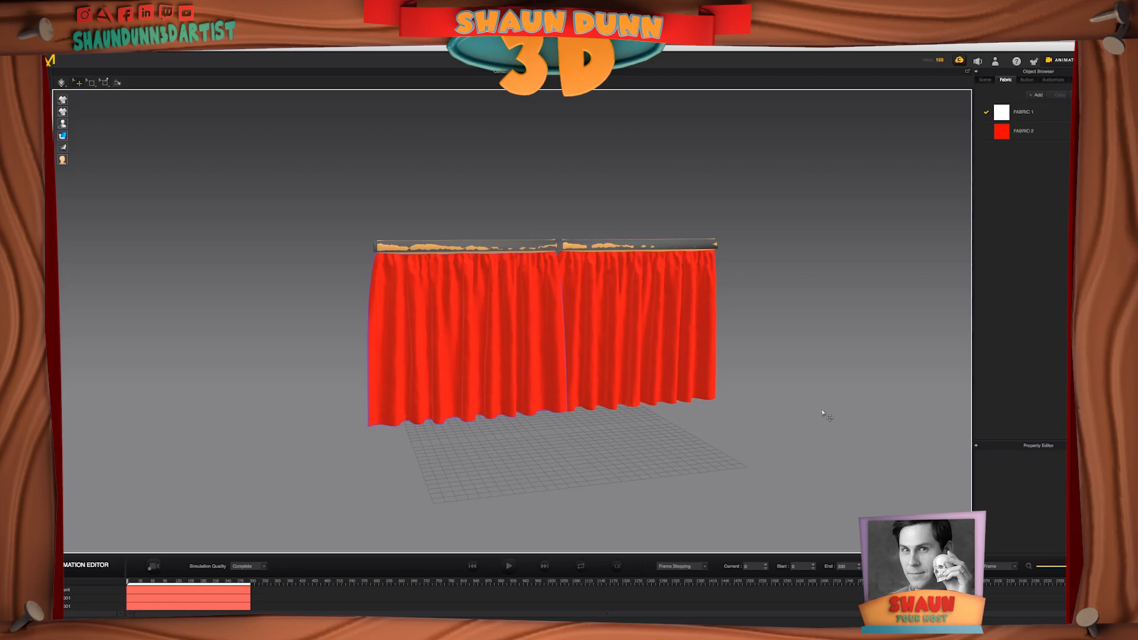
- Return to simulation mode and export the curtains over curtains.fbx as an unwelded, thin single object in cm, with animation and MC cache
left_click(1062, 61)
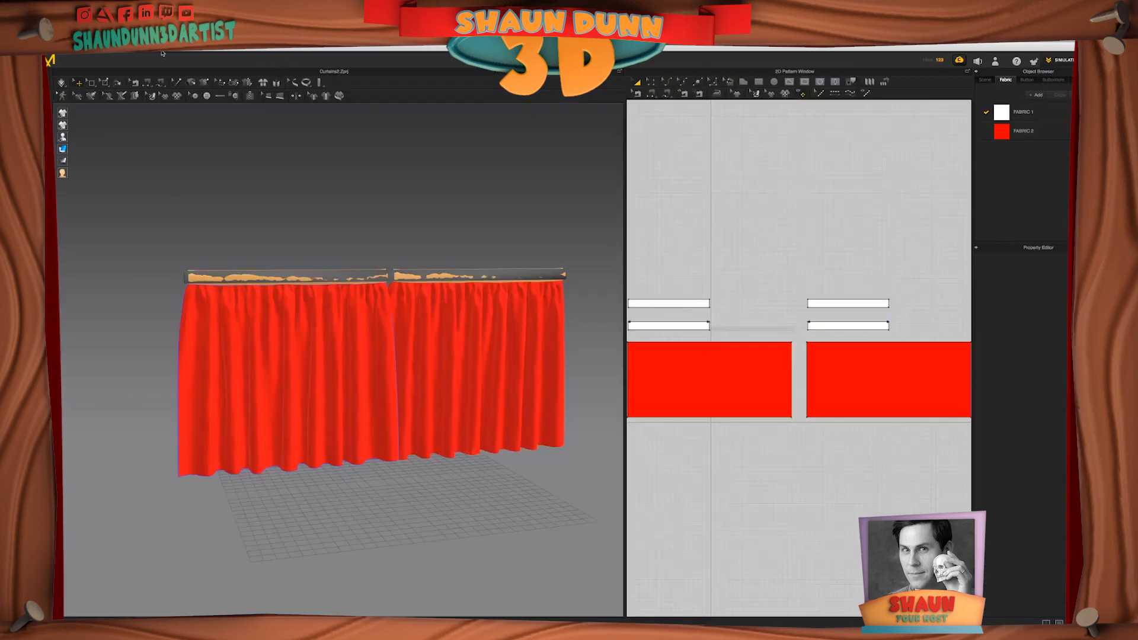
left_click(137, 40)
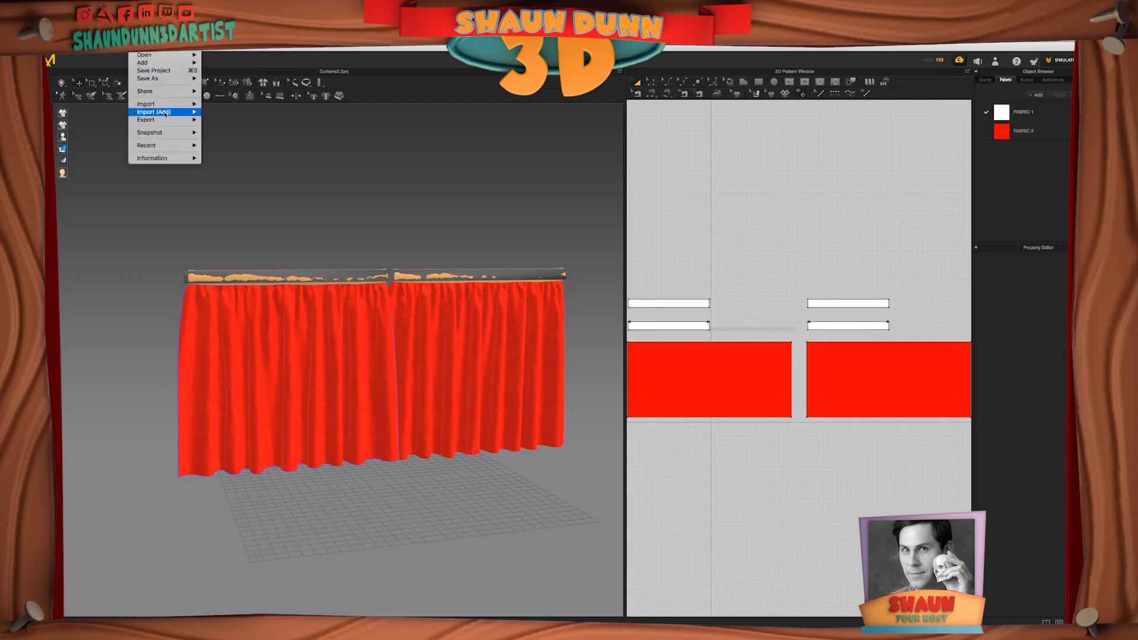
mouse_move(168, 107)
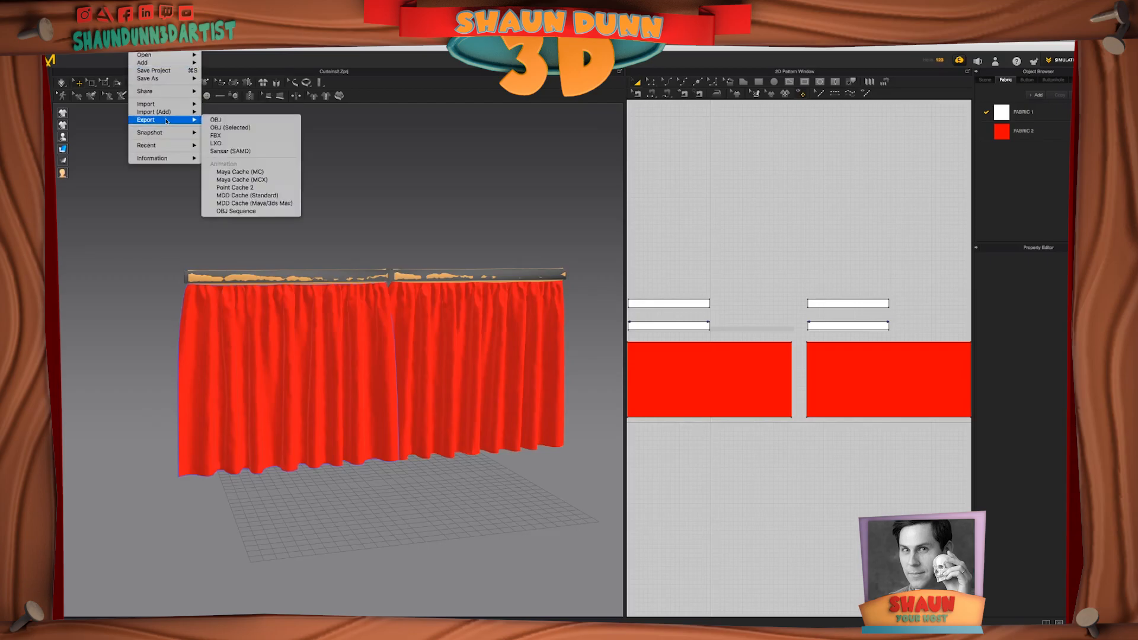
left_click(215, 136)
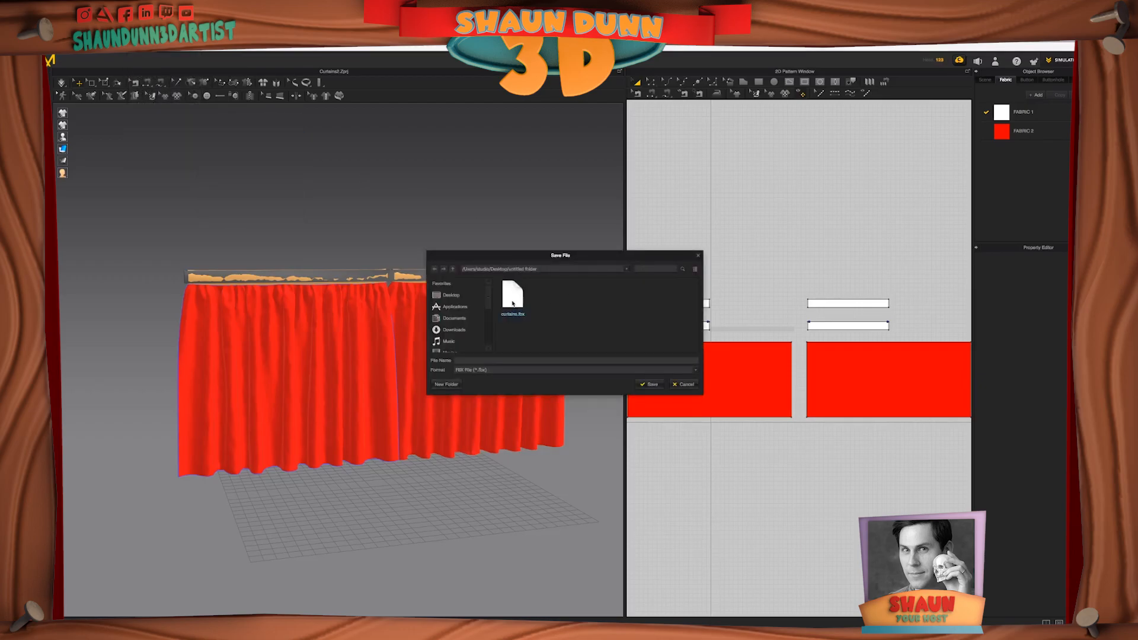
left_click(510, 302)
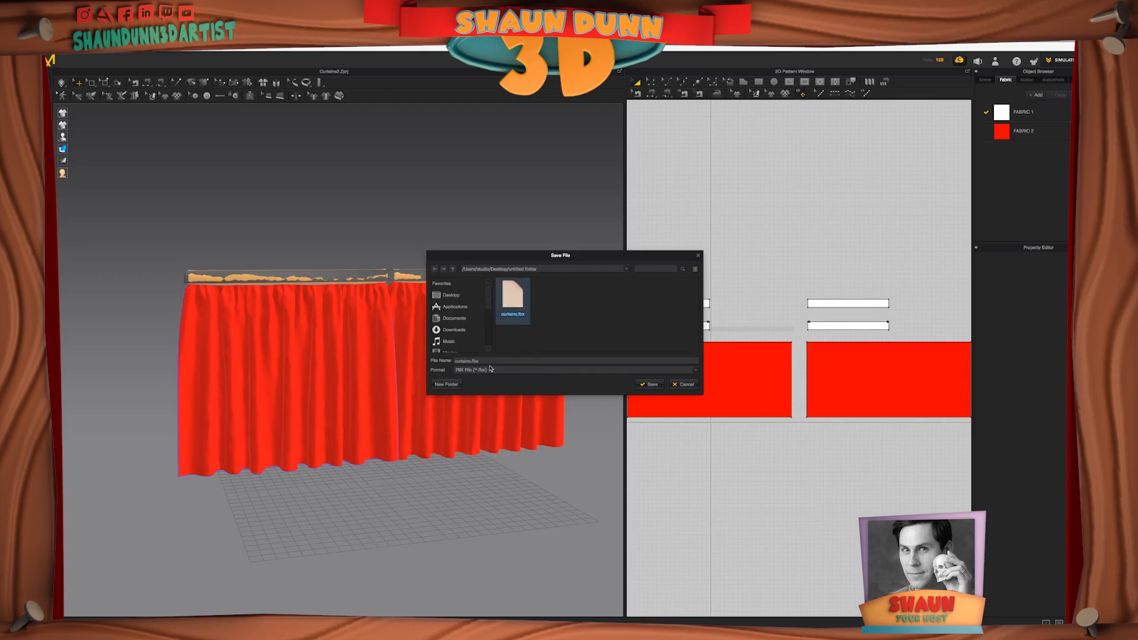
left_click(650, 384)
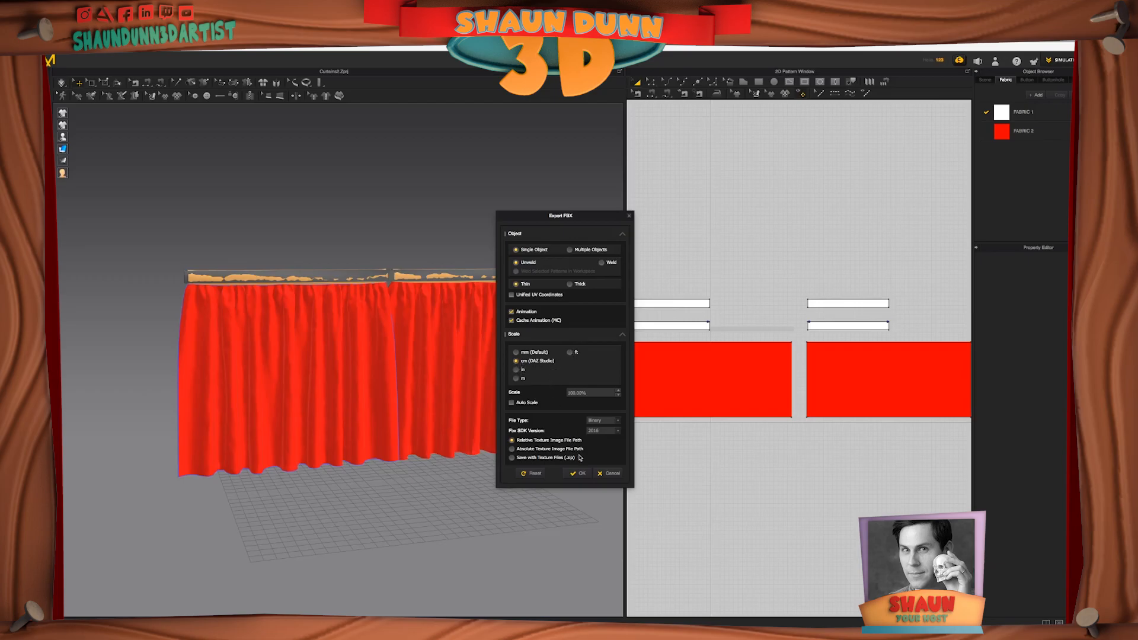
left_click(576, 474)
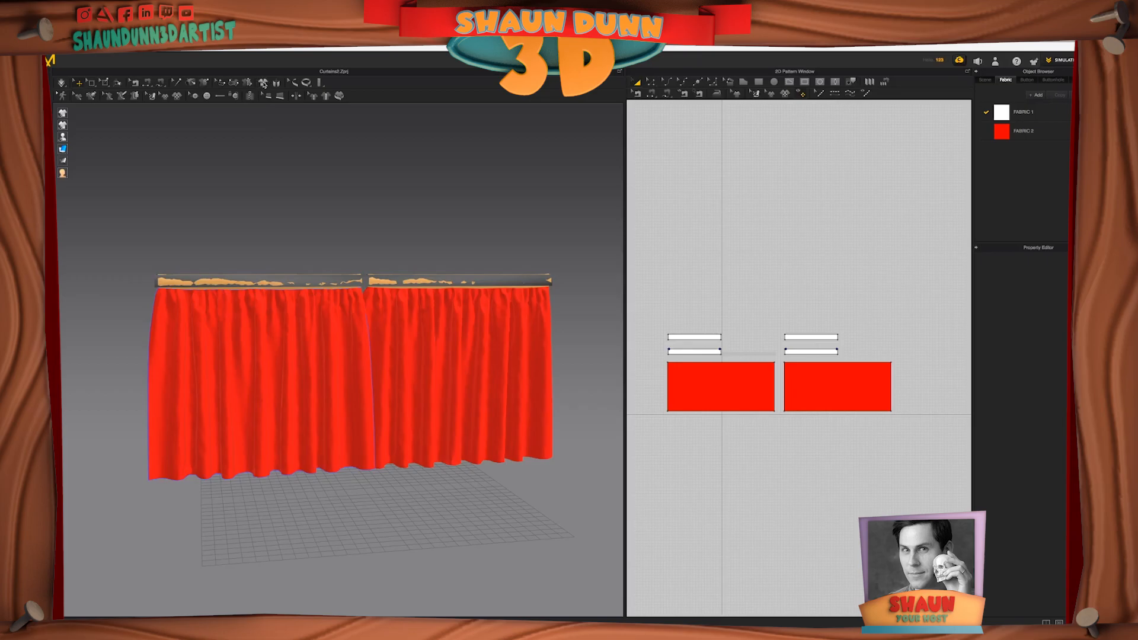
- Reset the curtain patterns to their flat arrangement and export all patterns as an unwelded, thin single-object OBJ in cm
left_click(262, 83)
scroll(475, 346, "down", 4)
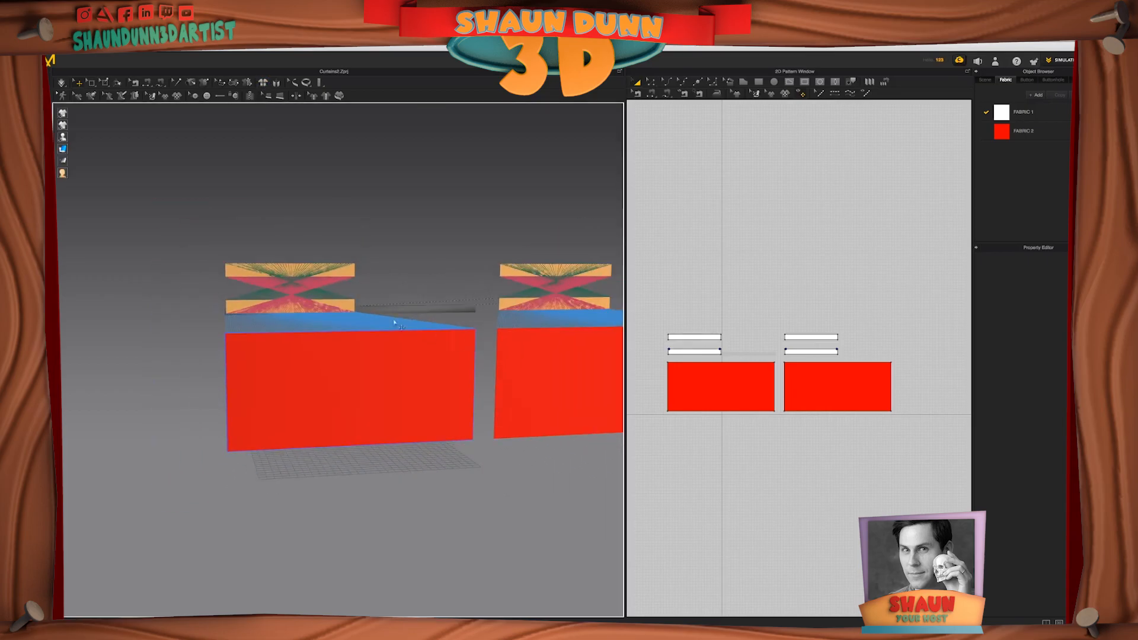
left_click(135, 38)
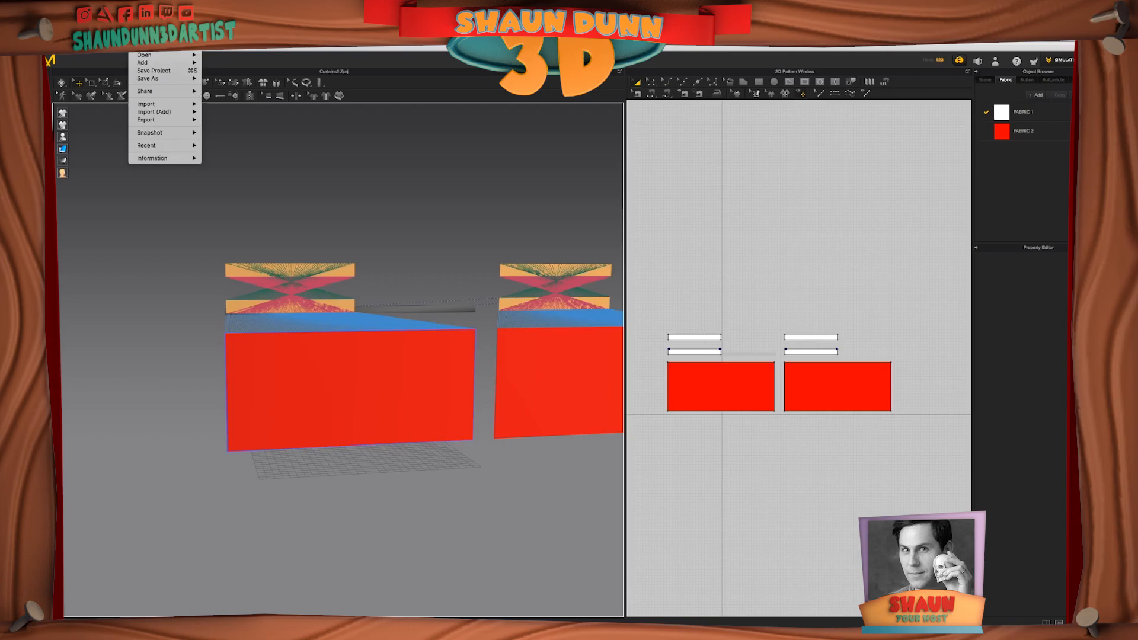
mouse_move(174, 121)
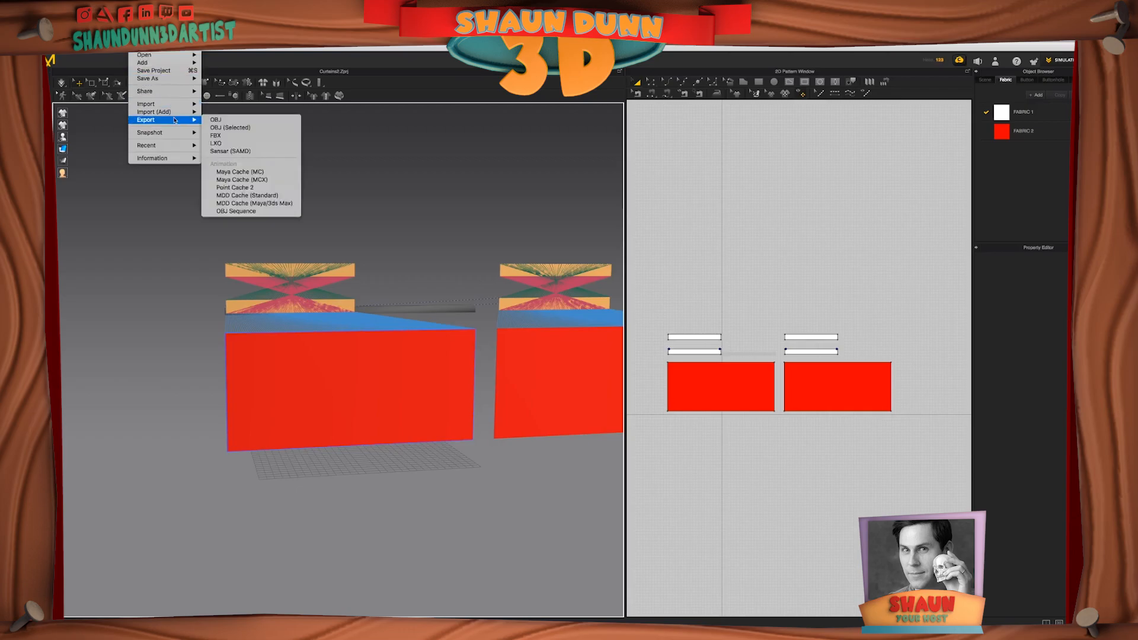
left_click(229, 119)
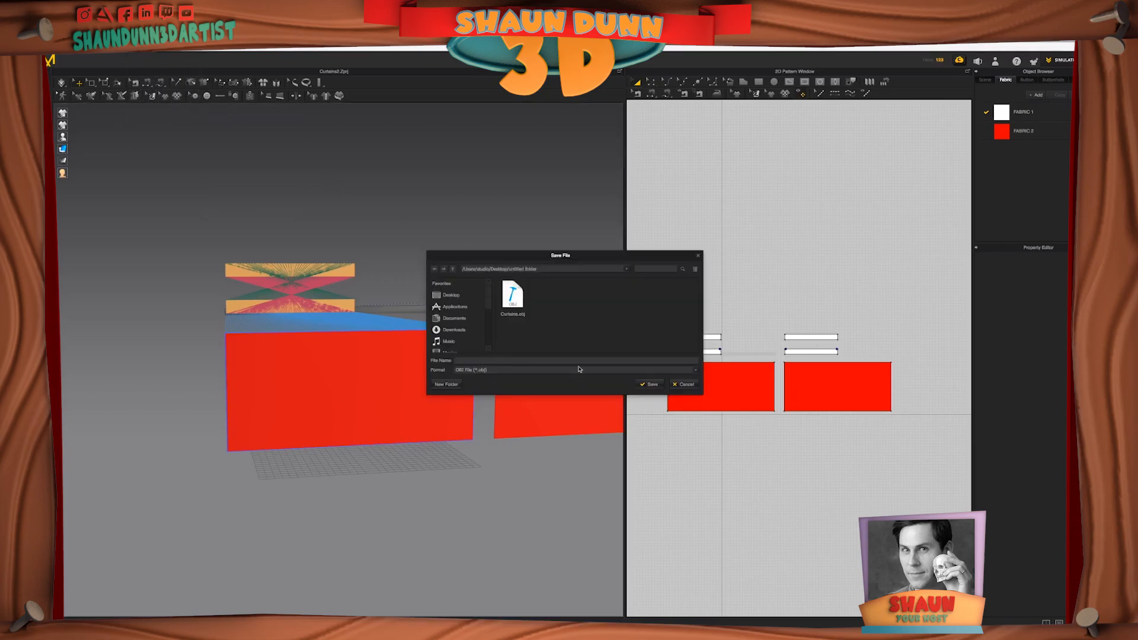
left_click(650, 384)
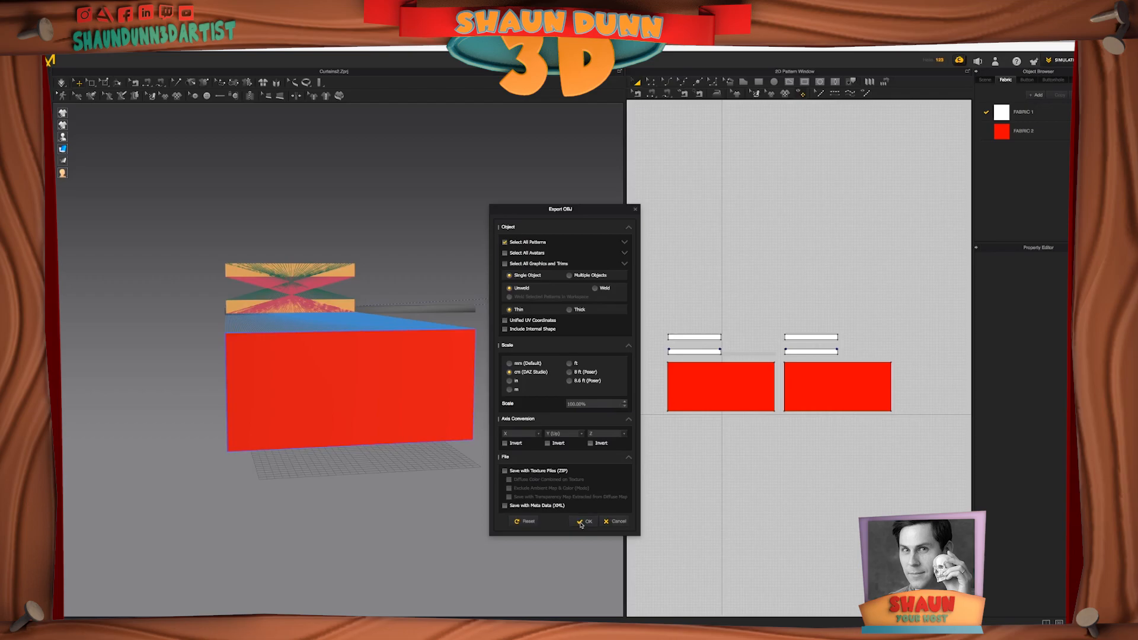
left_click(583, 521)
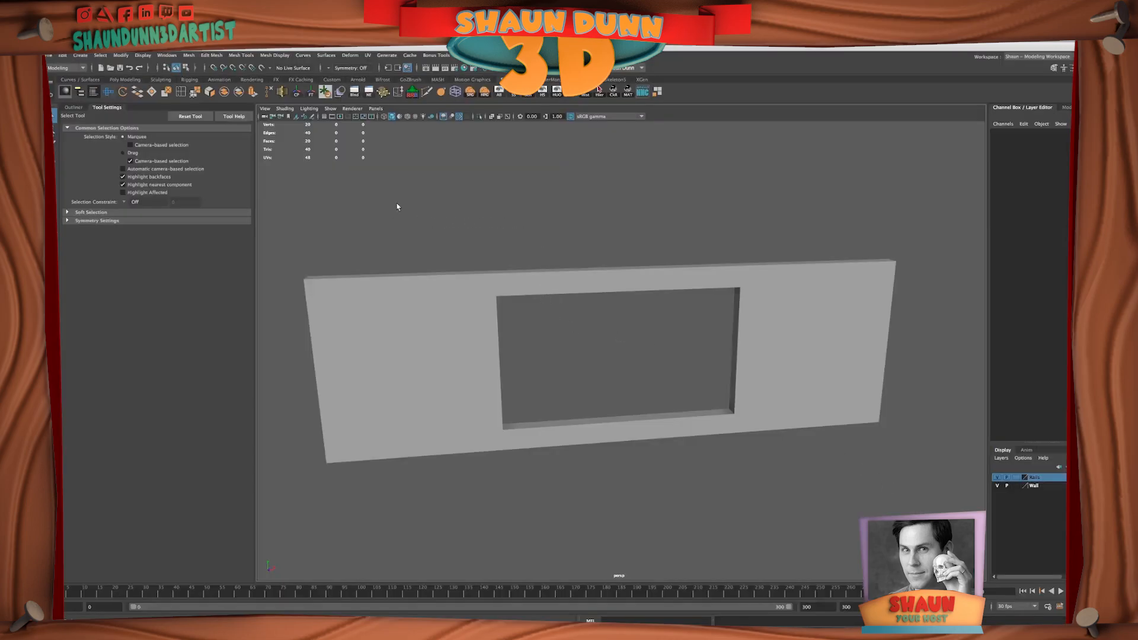
- In Maya, import curtains.fbx into the scene containing the wall
left_click(50, 55)
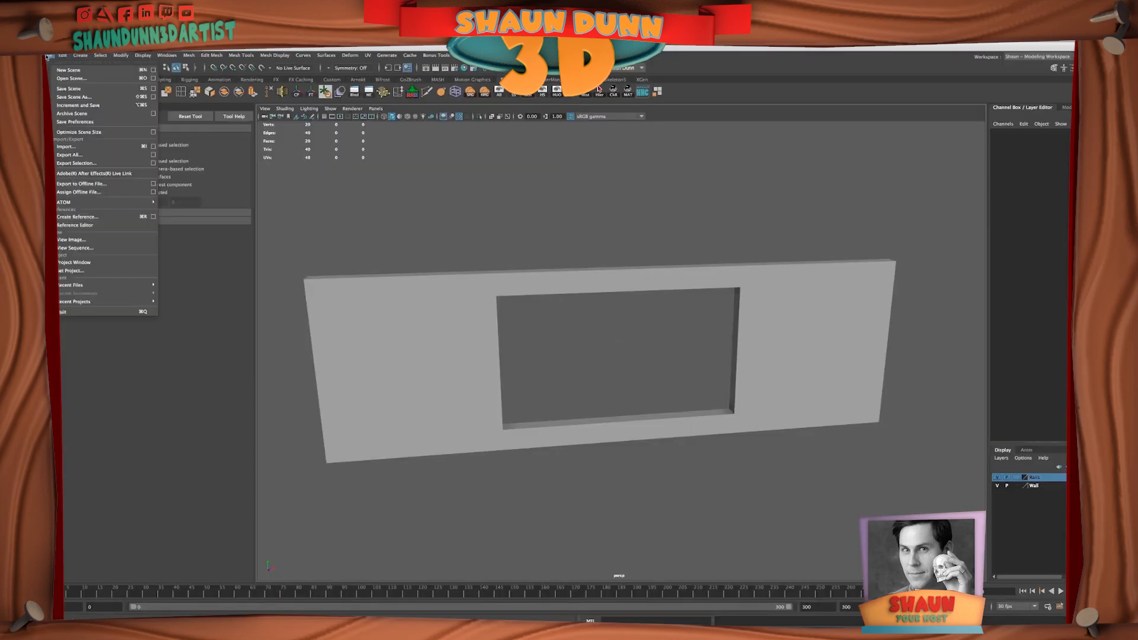
left_click(77, 149)
left_click(268, 137)
left_click(860, 468)
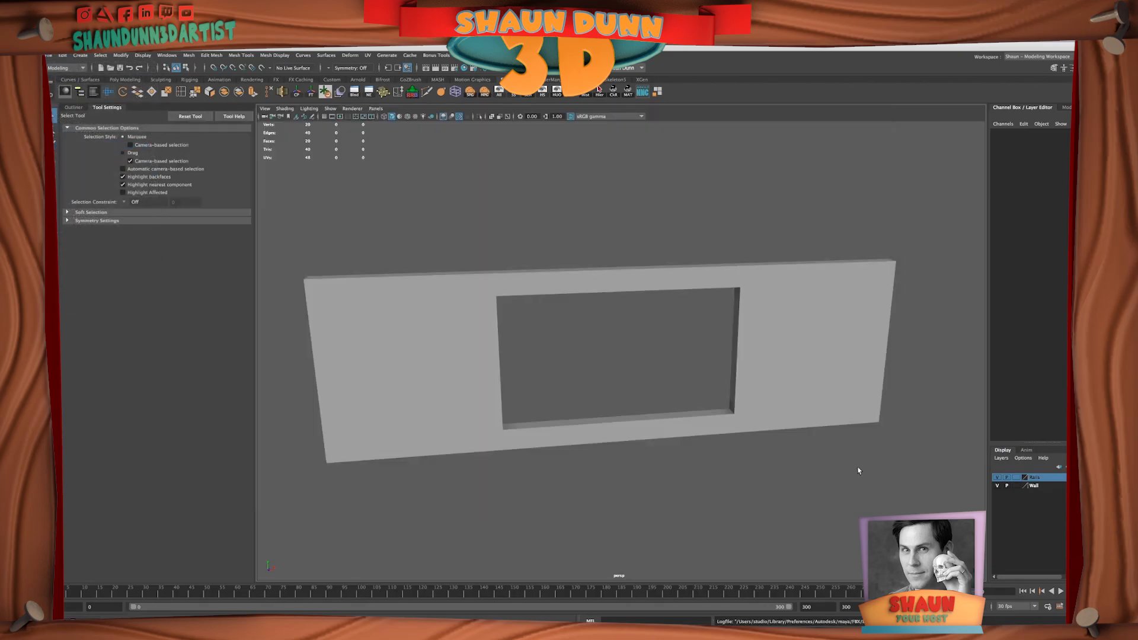
left_click(569, 443)
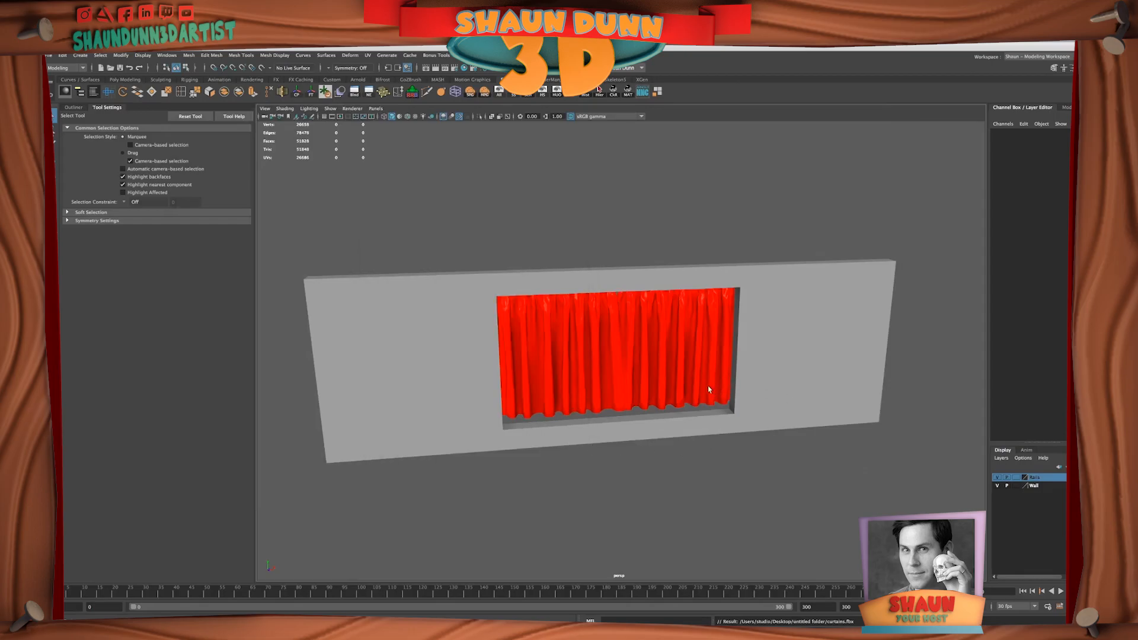
- Import the geometry cache curtains.xml from the Desktop's untitled folder onto the curtain mesh
left_click(605, 343)
left_click(409, 55)
mouse_move(414, 69)
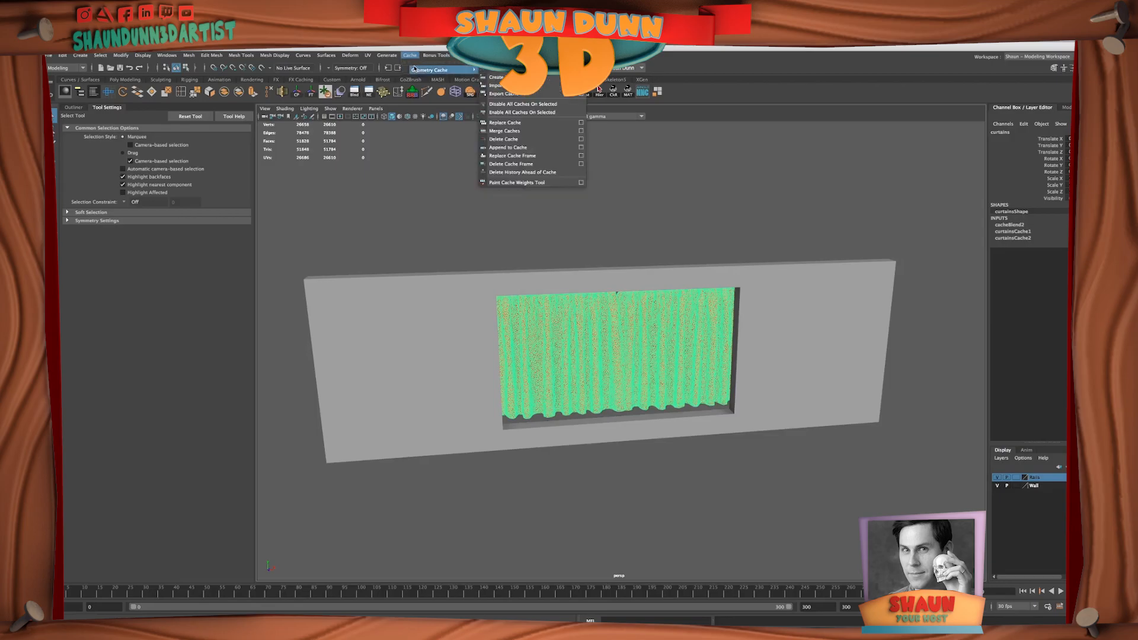
left_click(495, 86)
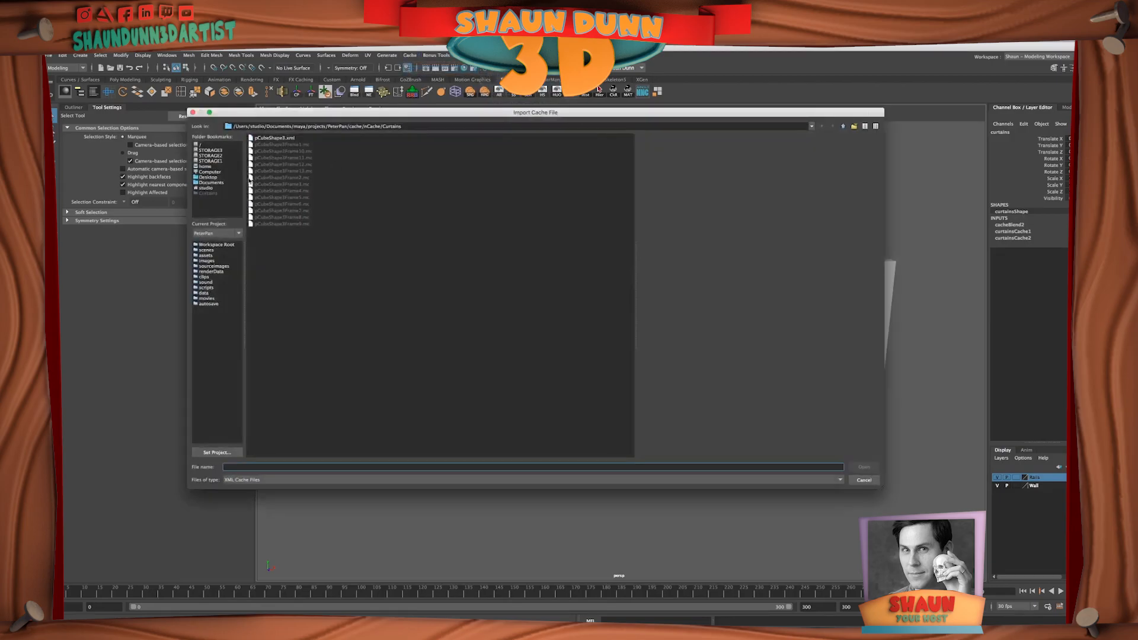
left_click(229, 178)
double_click(277, 159)
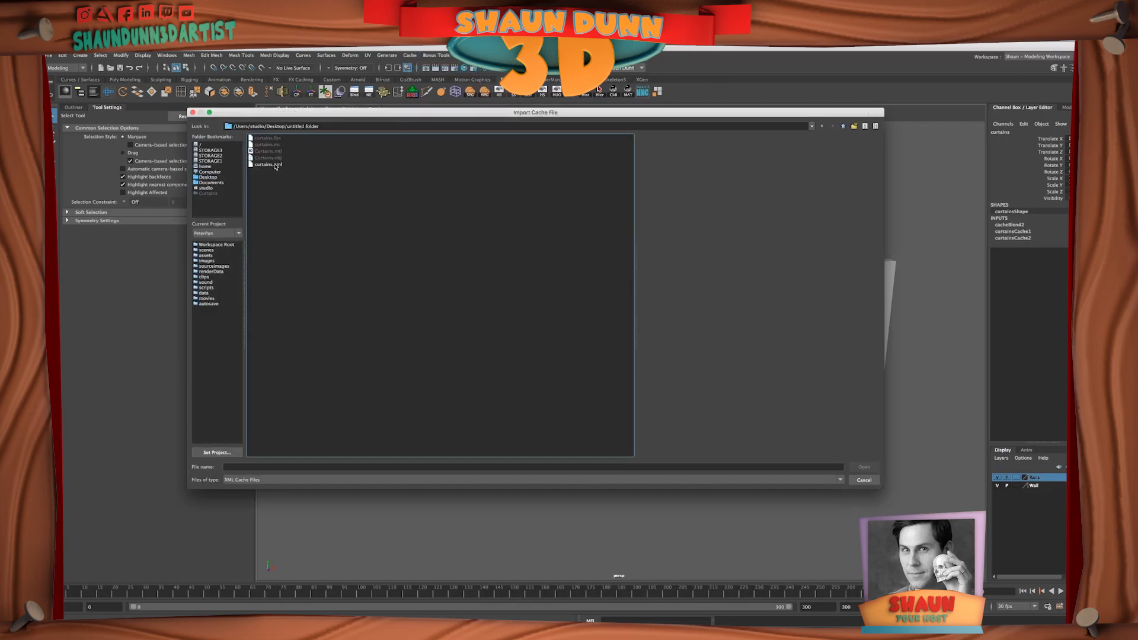
left_click(268, 164)
left_click(864, 468)
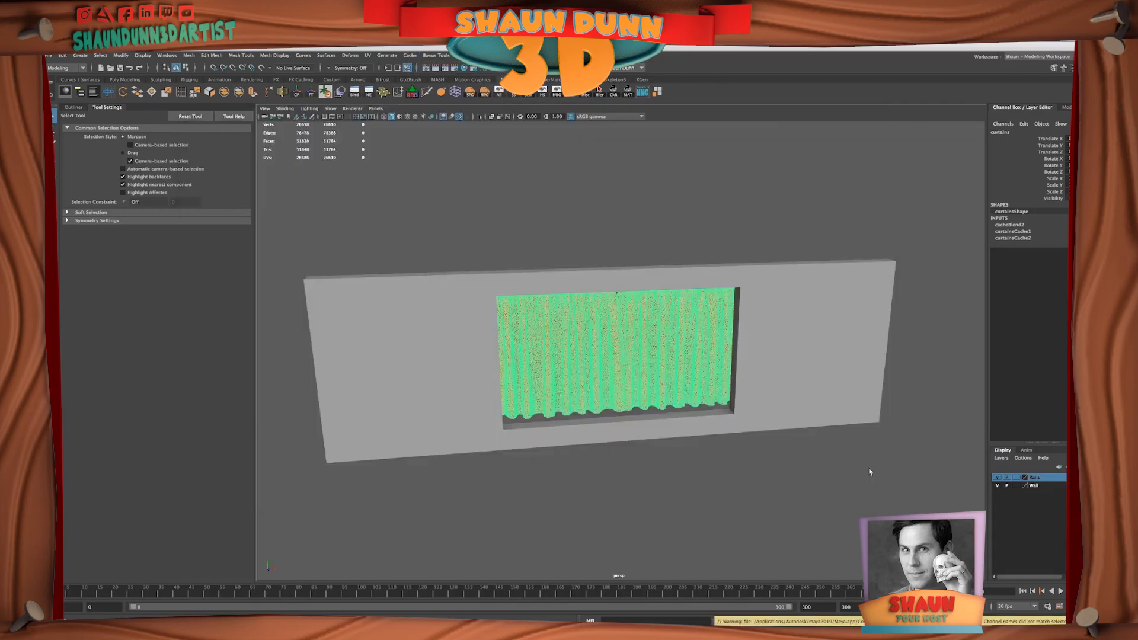
left_click(798, 498)
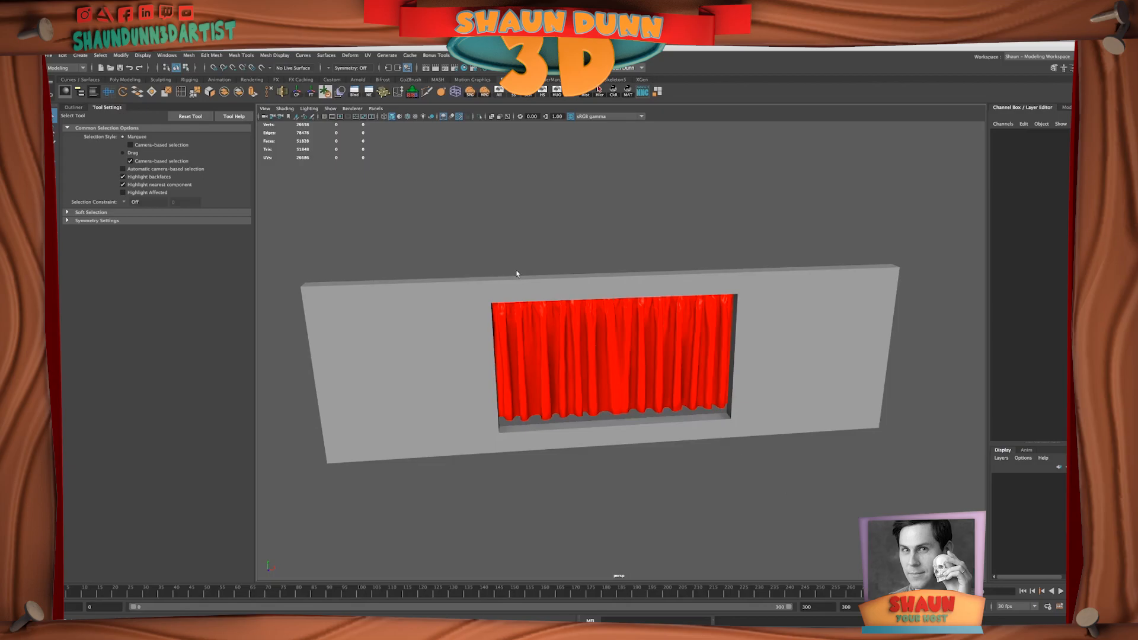
- Create a display layer from the curtains and wall, name it Curtains, and hide it
left_click_drag(481, 252, 780, 378)
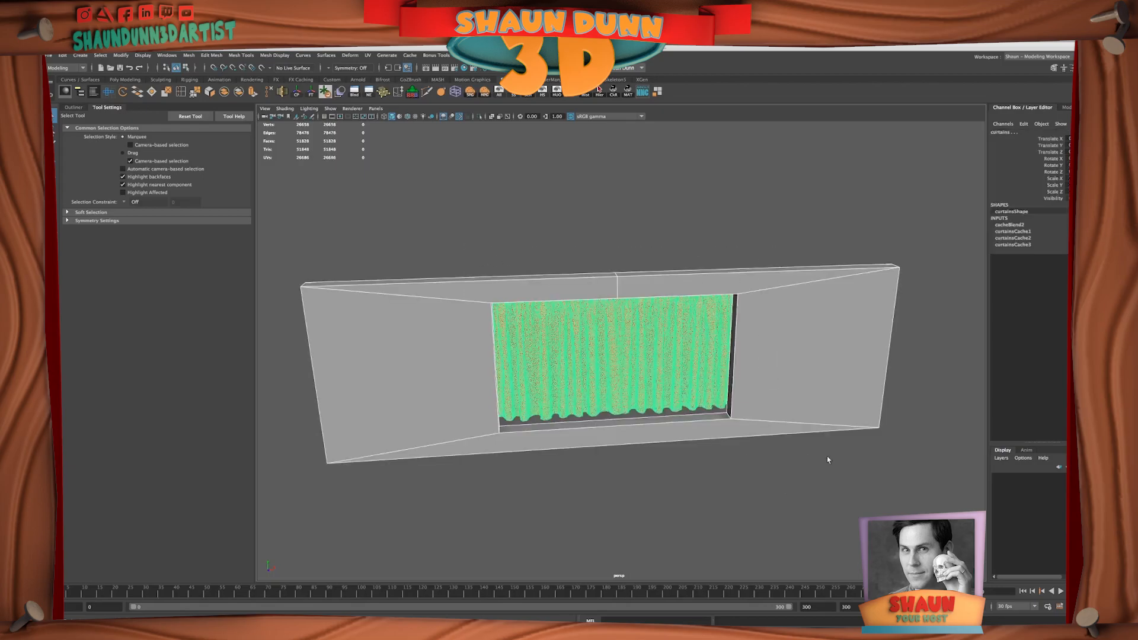
left_click(1001, 458)
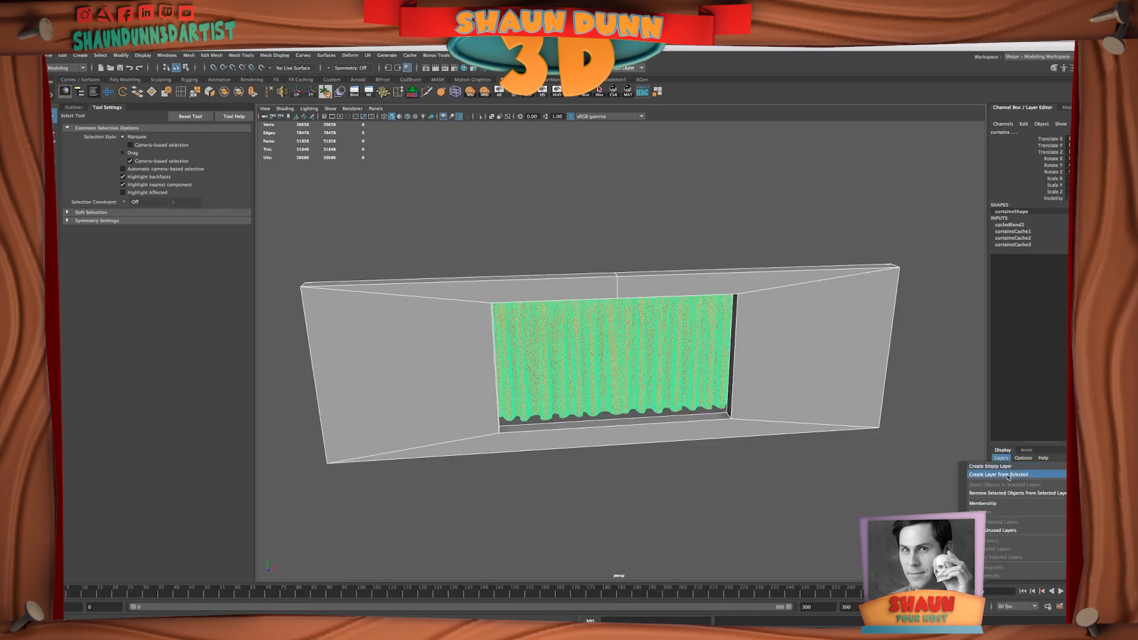
left_click(1008, 475)
double_click(1036, 479)
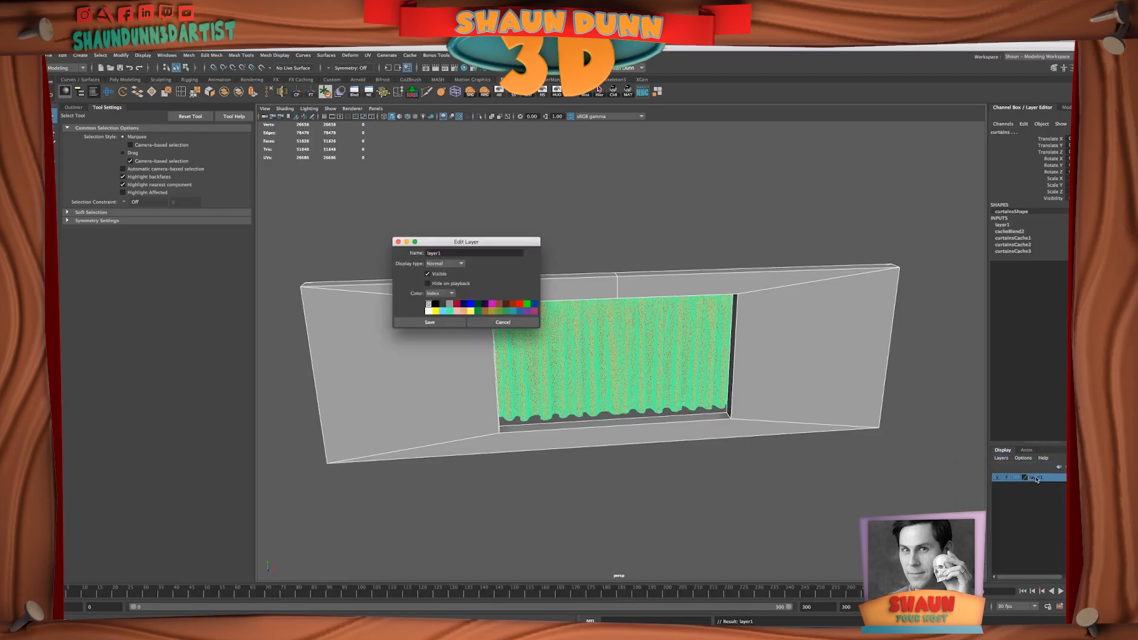
left_click_drag(453, 253, 345, 253)
type("Curtains")
left_click(407, 322)
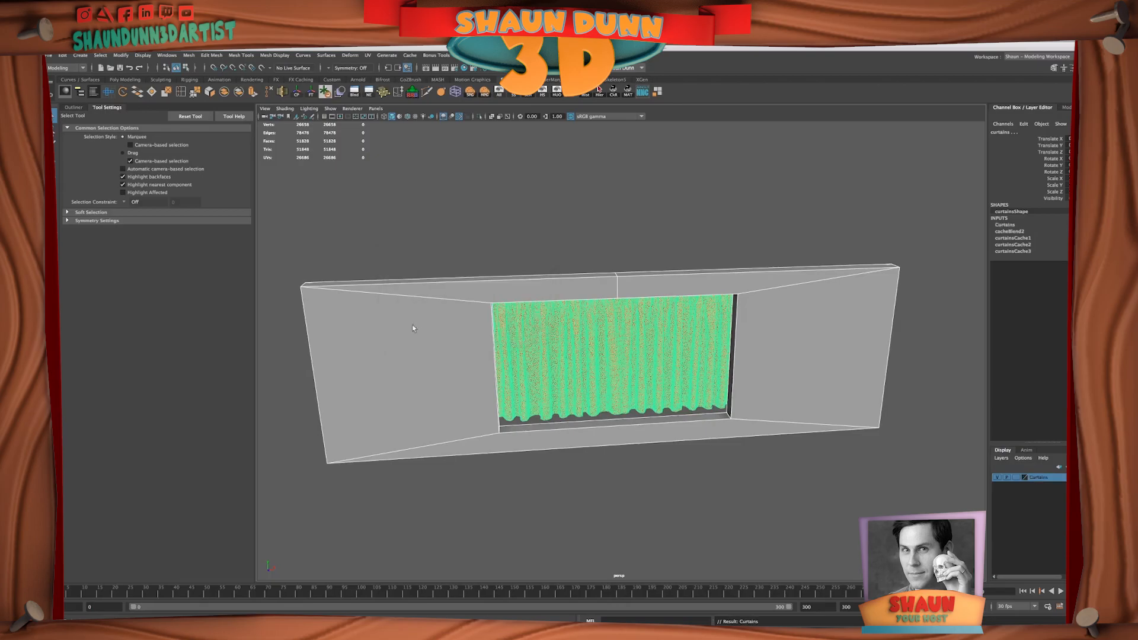
left_click(998, 477)
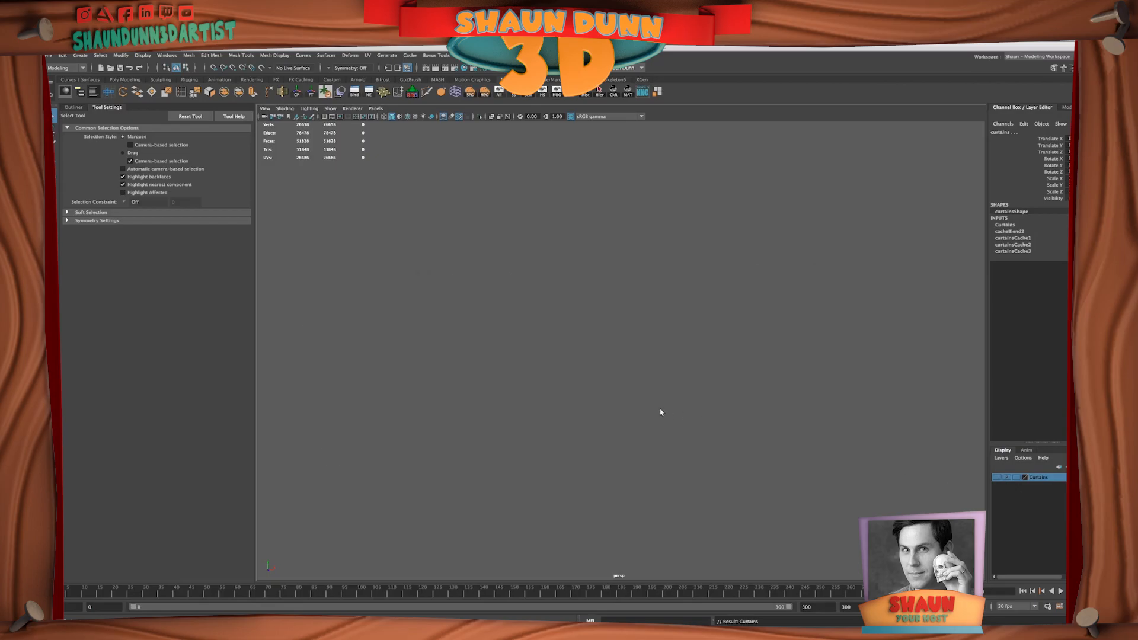
left_click(740, 439)
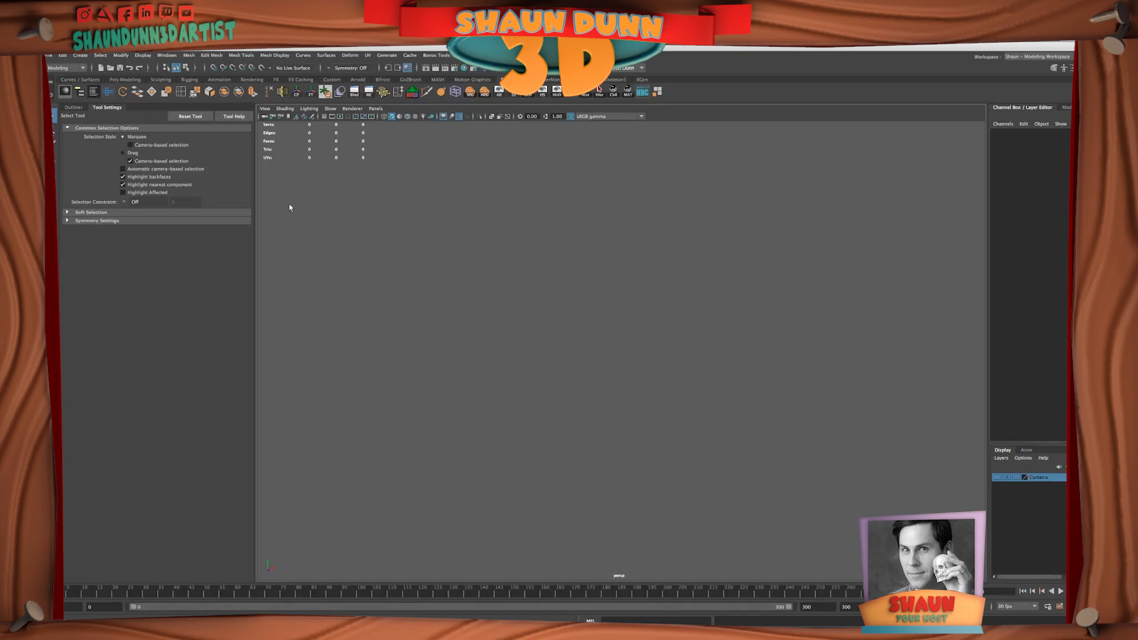
- Import the flat-pattern curtains OBJ into the scene
left_click(49, 55)
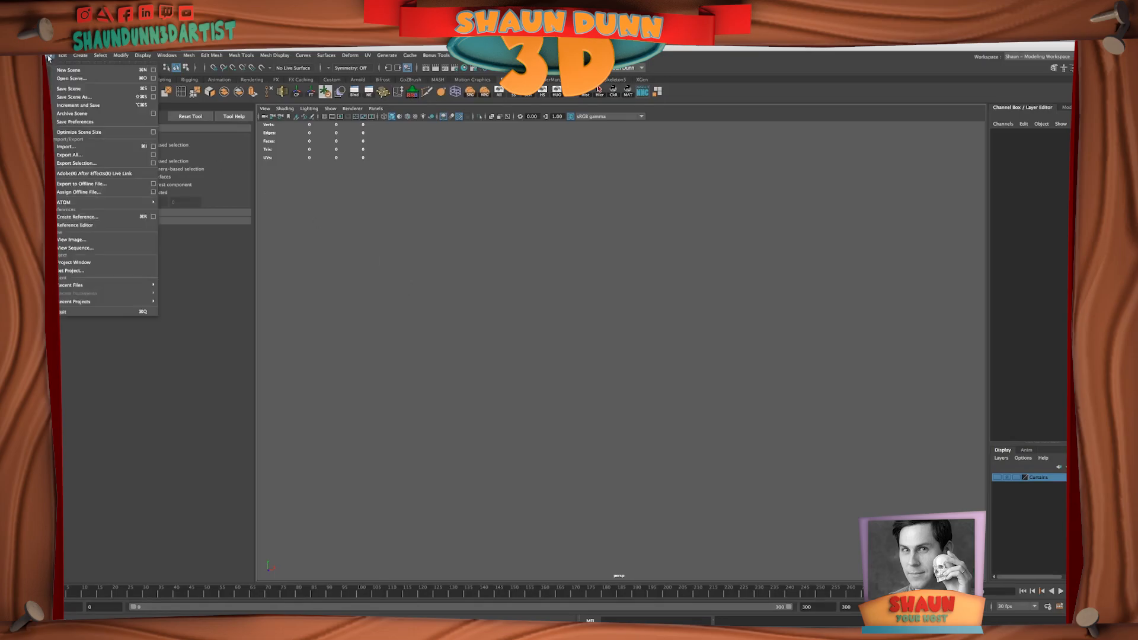
left_click(72, 147)
left_click(268, 157)
left_click(860, 466)
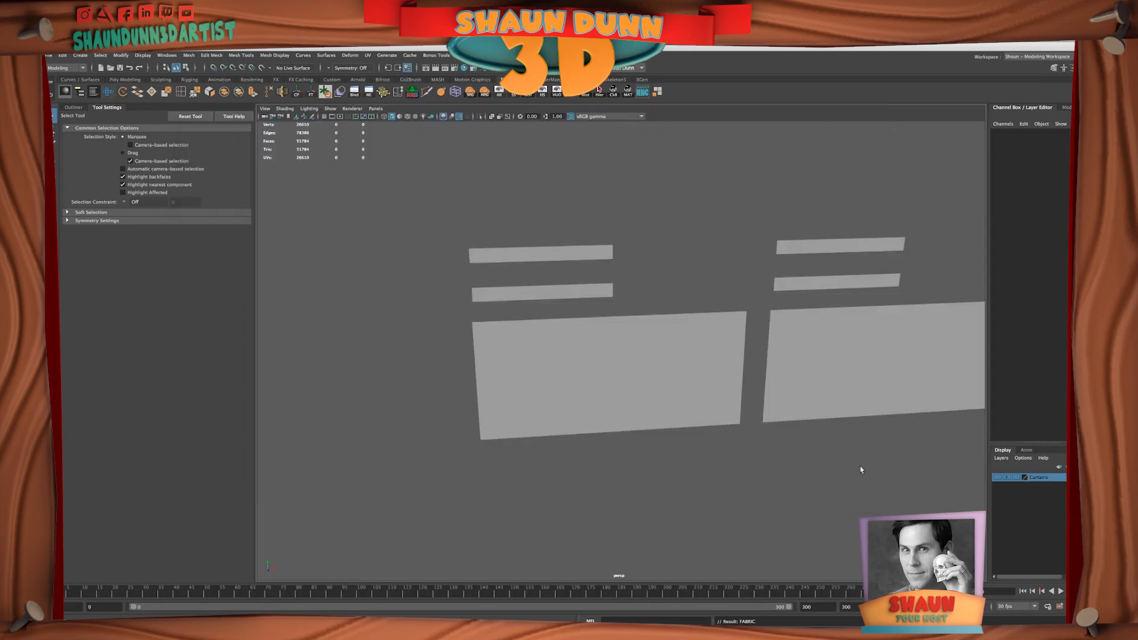
left_click_drag(703, 448, 612, 427, "alt")
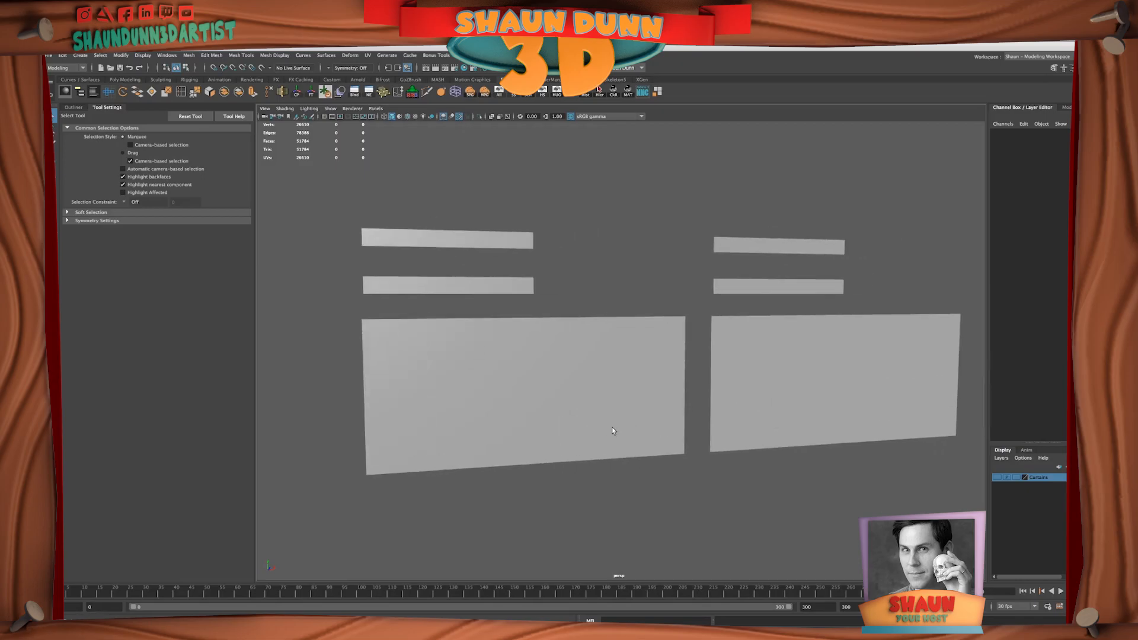
scroll(713, 444, "down", 5)
- Separate the imported flat curtain mesh into individual pattern pieces and clear the selection
left_click(641, 389)
left_click_drag(728, 445, 778, 480, "alt")
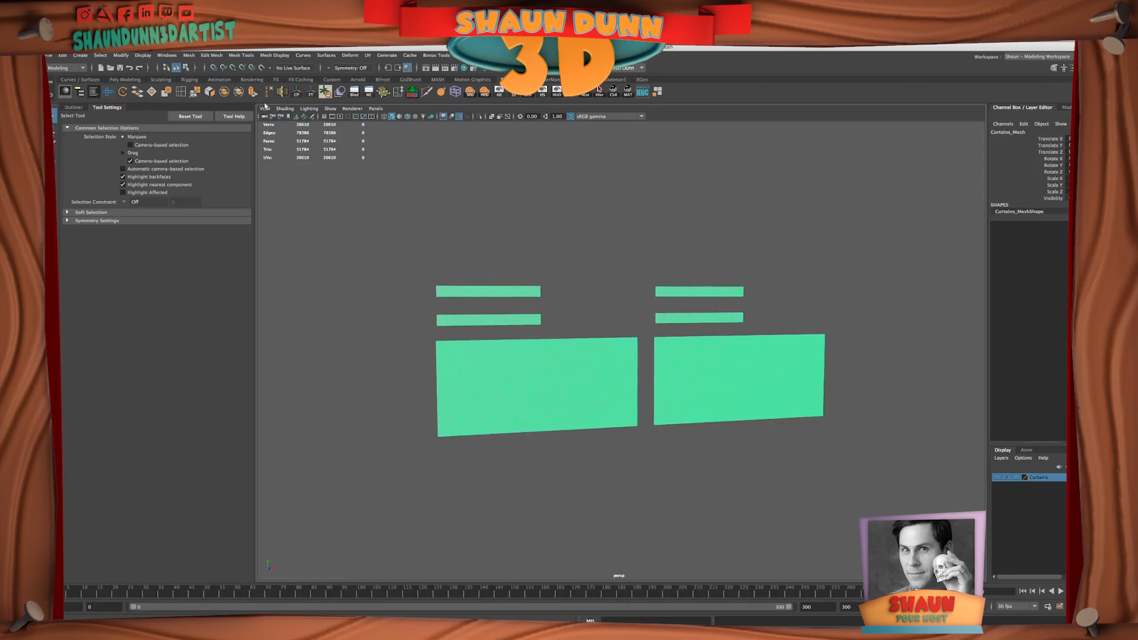
left_click(238, 91)
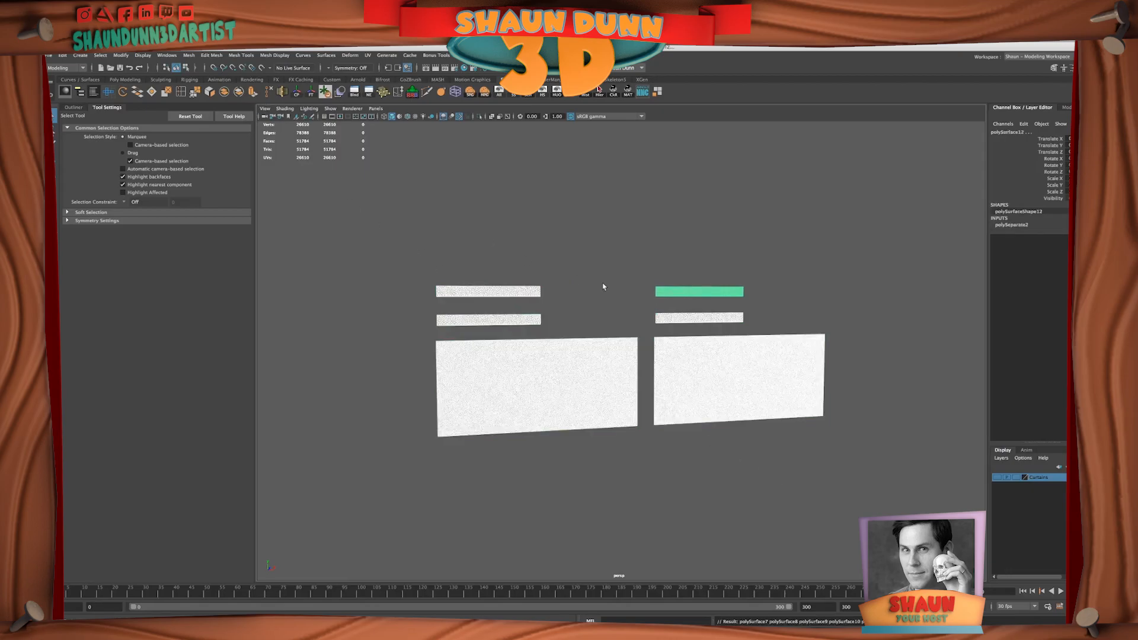
left_click(614, 262)
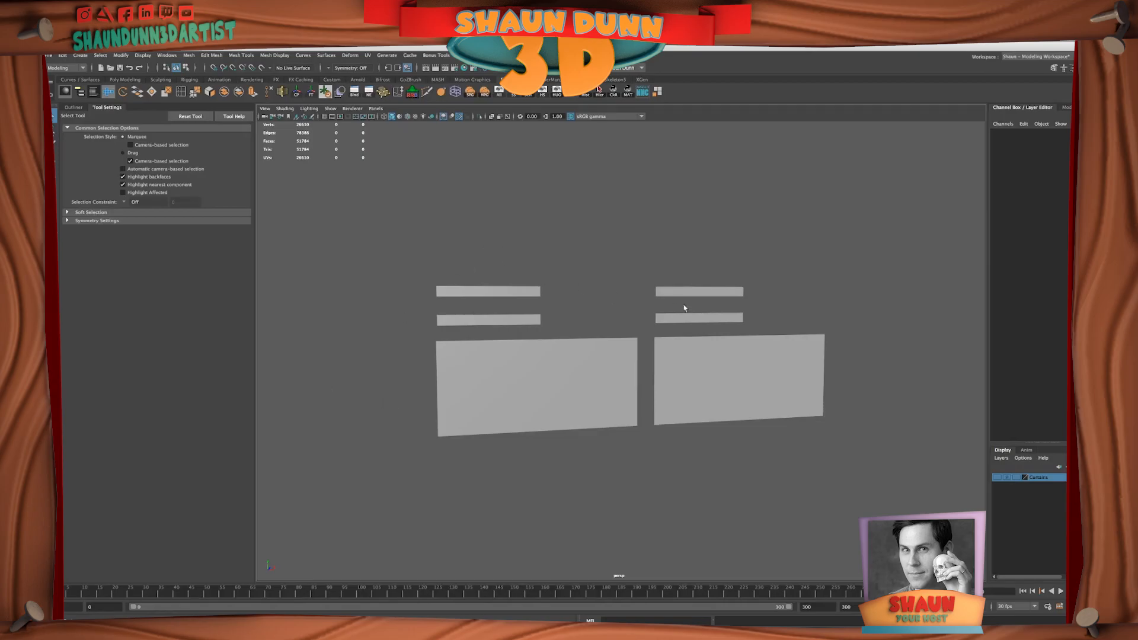
- Examine the UV layout of the large left curtain panel in the UV Editor, and close the editor
left_click(566, 375)
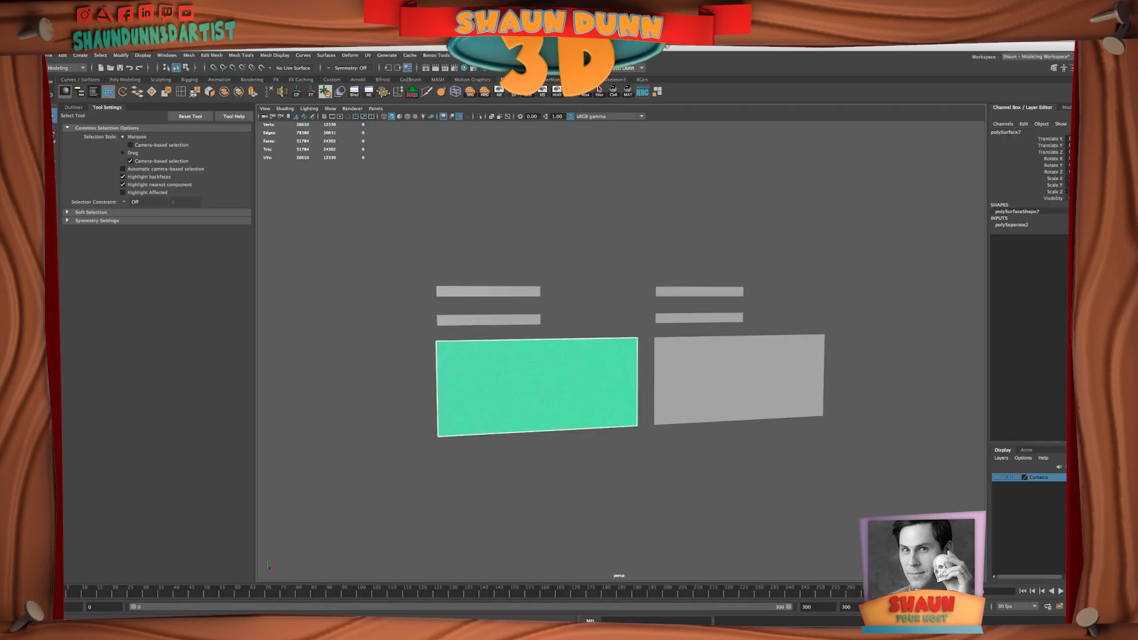
left_click(108, 92)
left_click_drag(1007, 137, 562, 104)
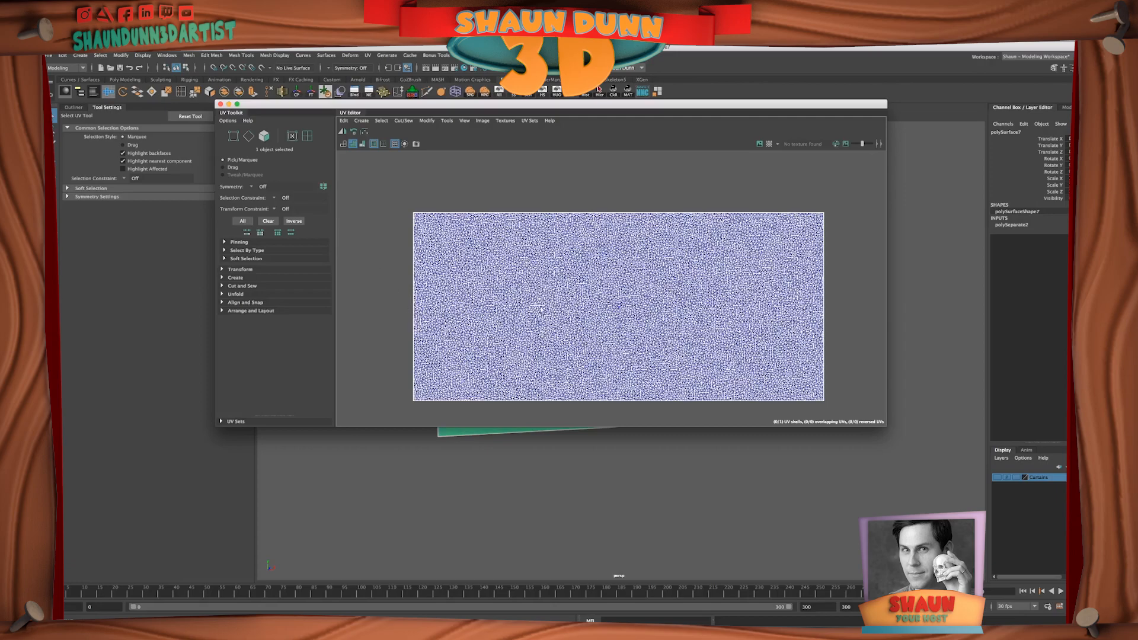
scroll(535, 310, "down", 2)
scroll(535, 310, "down", 1)
scroll(533, 314, "up", 8)
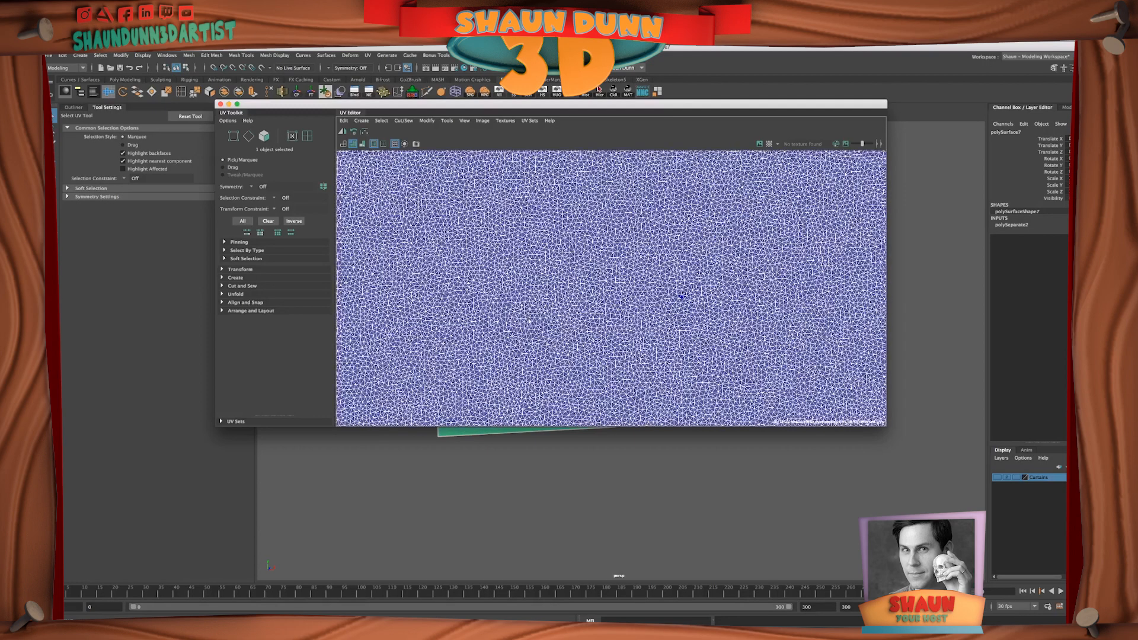
scroll(505, 308, "down", 3)
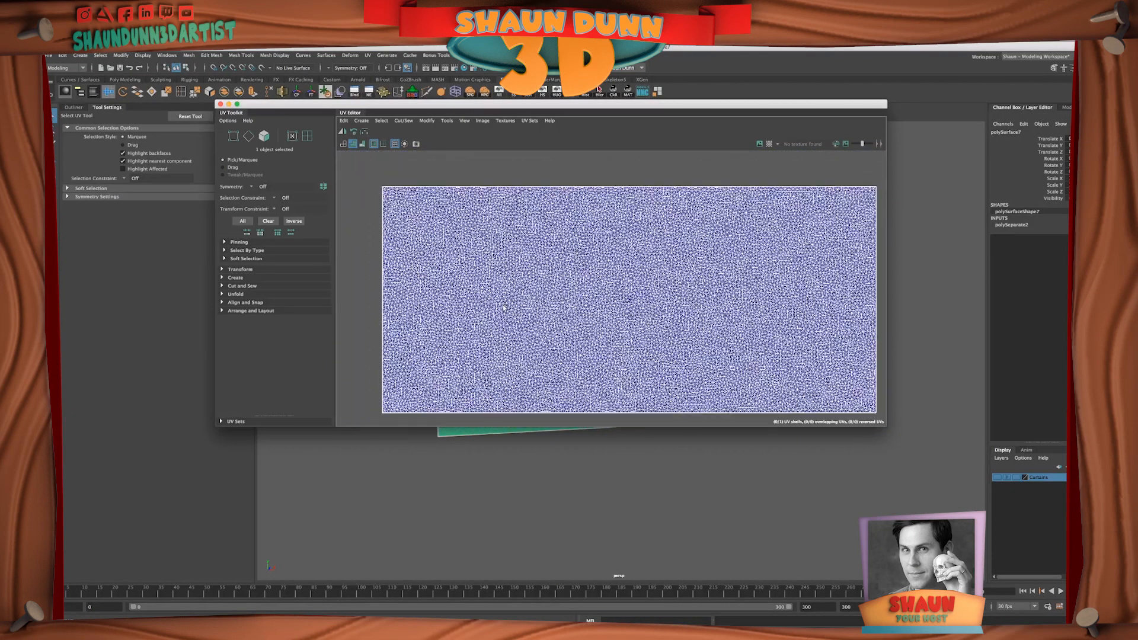
scroll(506, 314, "up", 3)
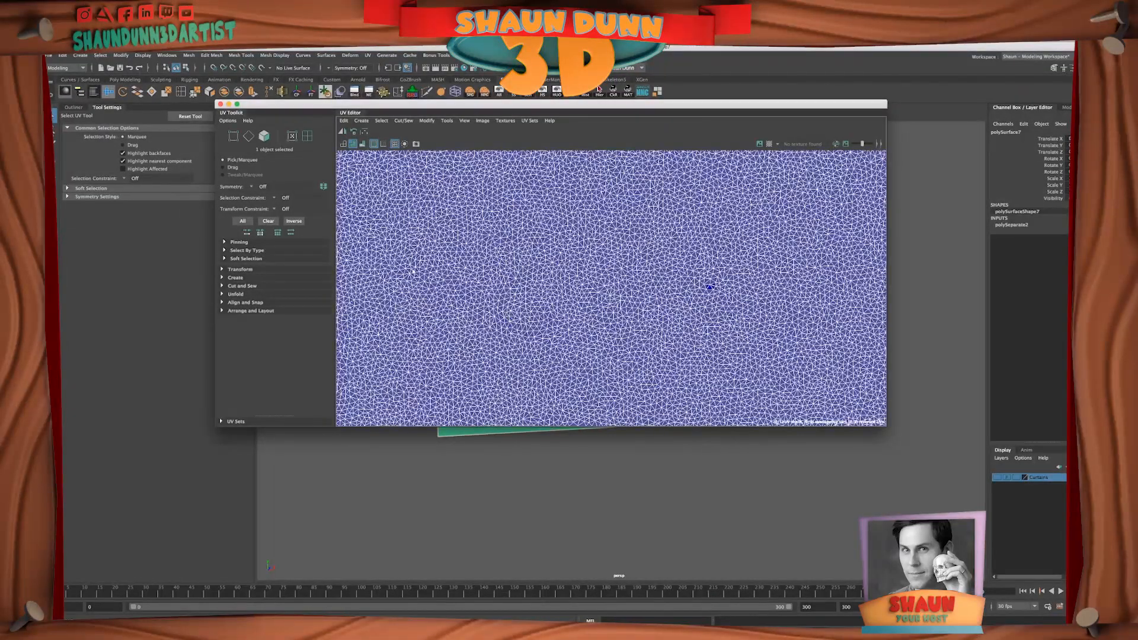
scroll(439, 293, "down", 5)
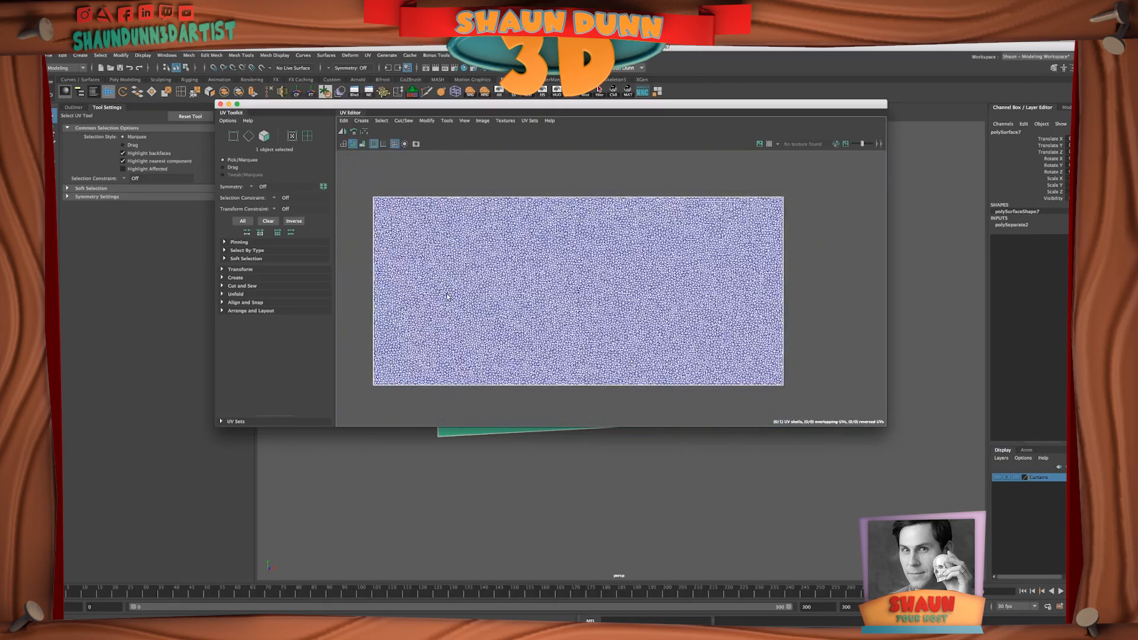
scroll(453, 309, "up", 4)
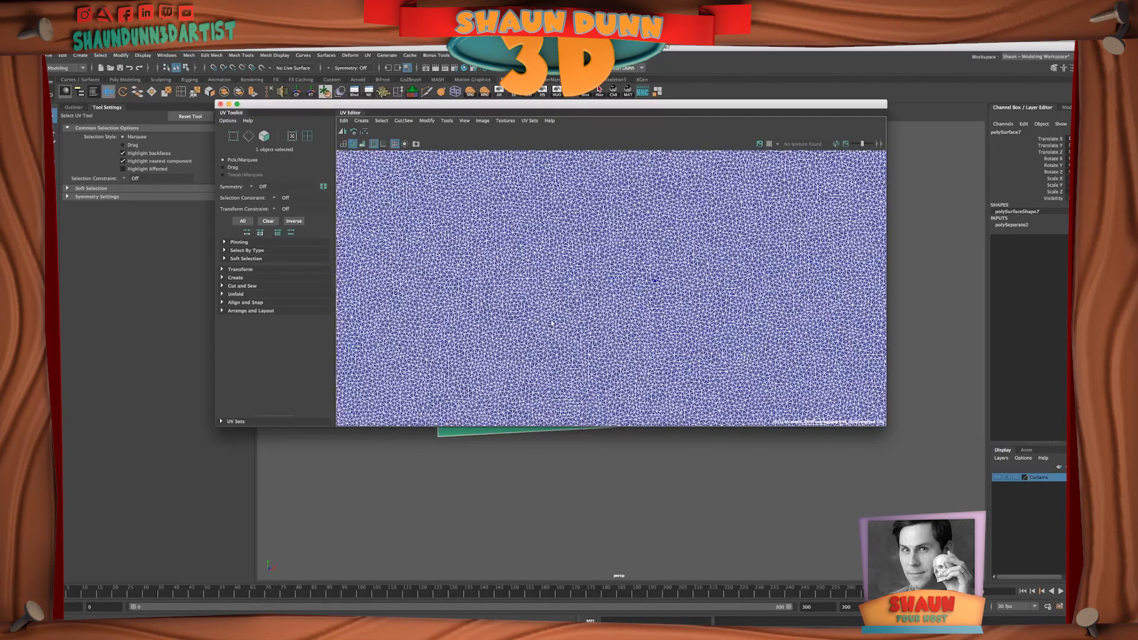
scroll(537, 319, "down", 5)
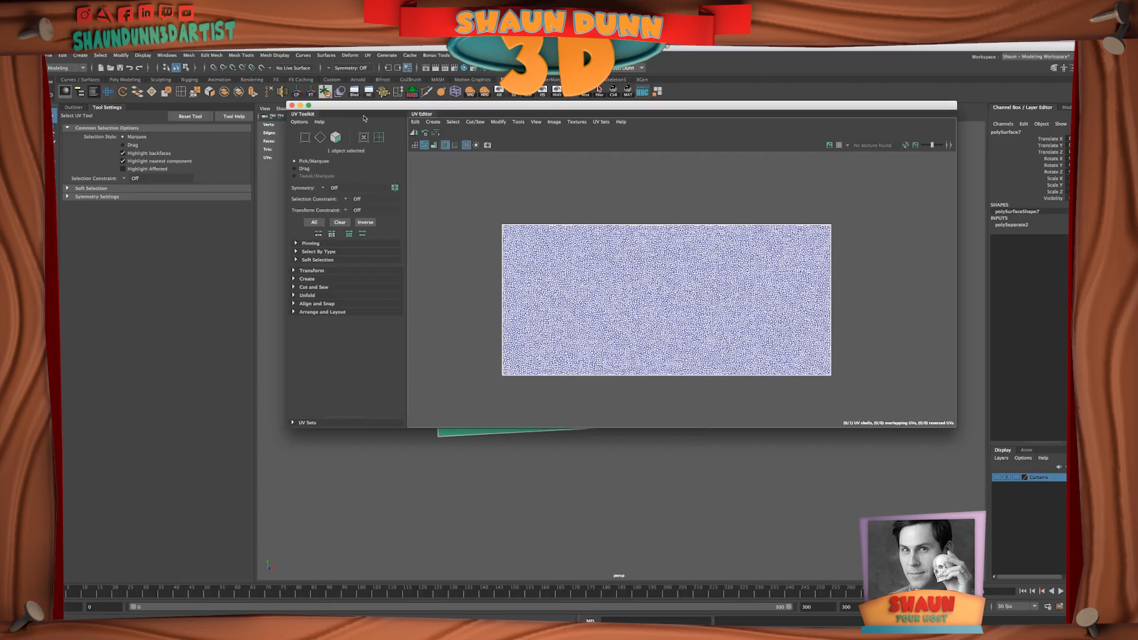
left_click_drag(349, 113, 1134, 166)
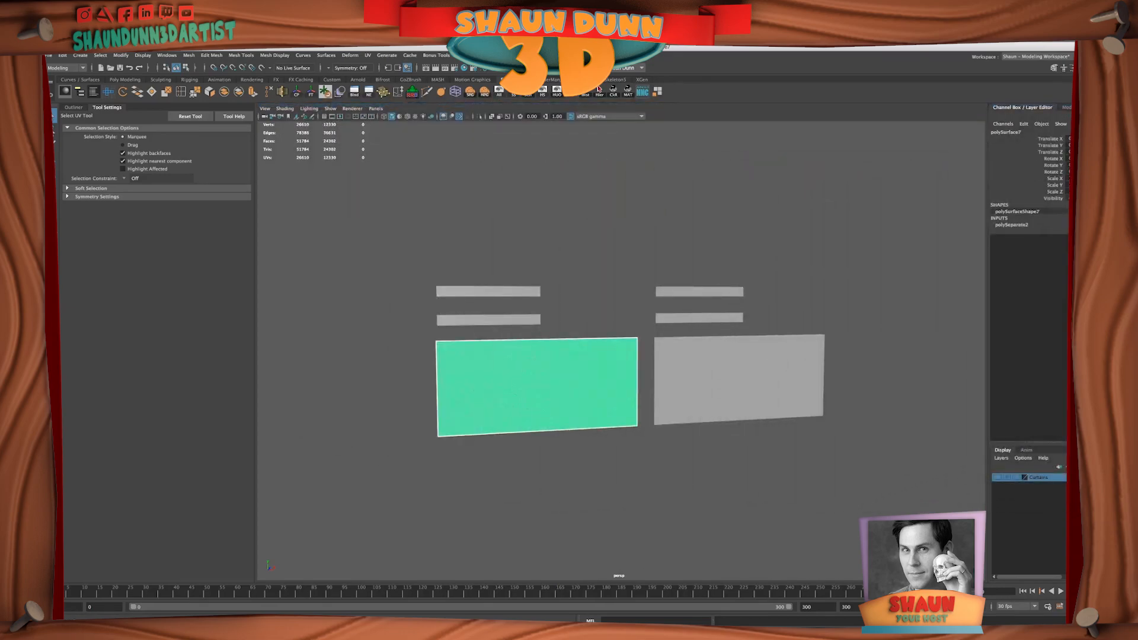
- Create a polygon plane with default settings near the flat curtain pieces
left_click(508, 479)
scroll(508, 478, "down", 2)
left_click_drag(507, 479, 487, 490, "alt")
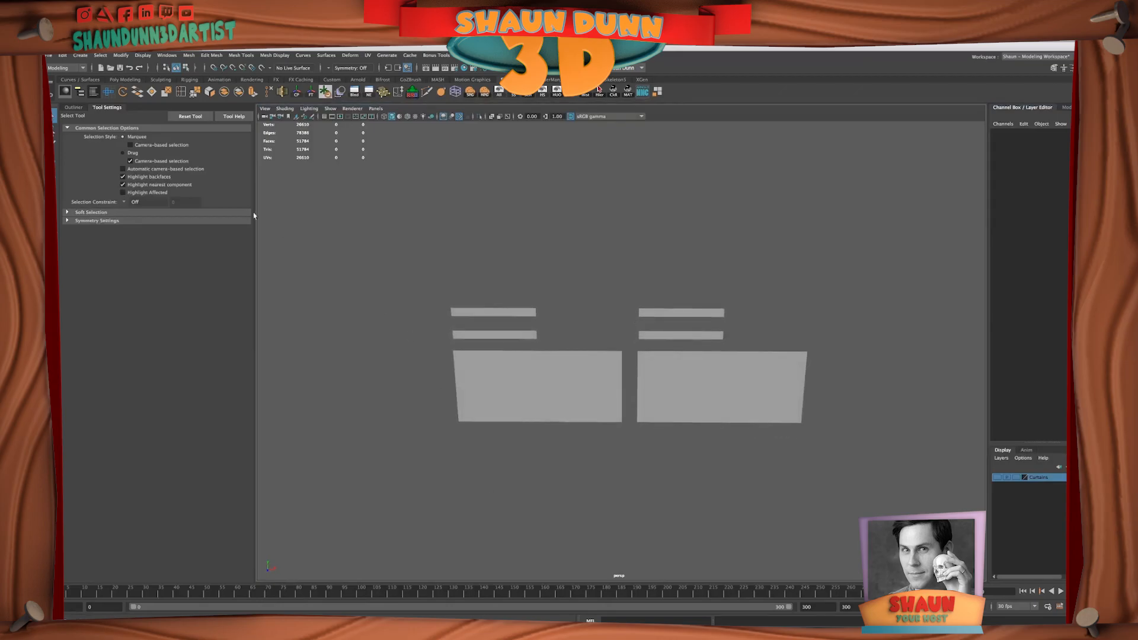
left_click(80, 55)
mouse_move(146, 95)
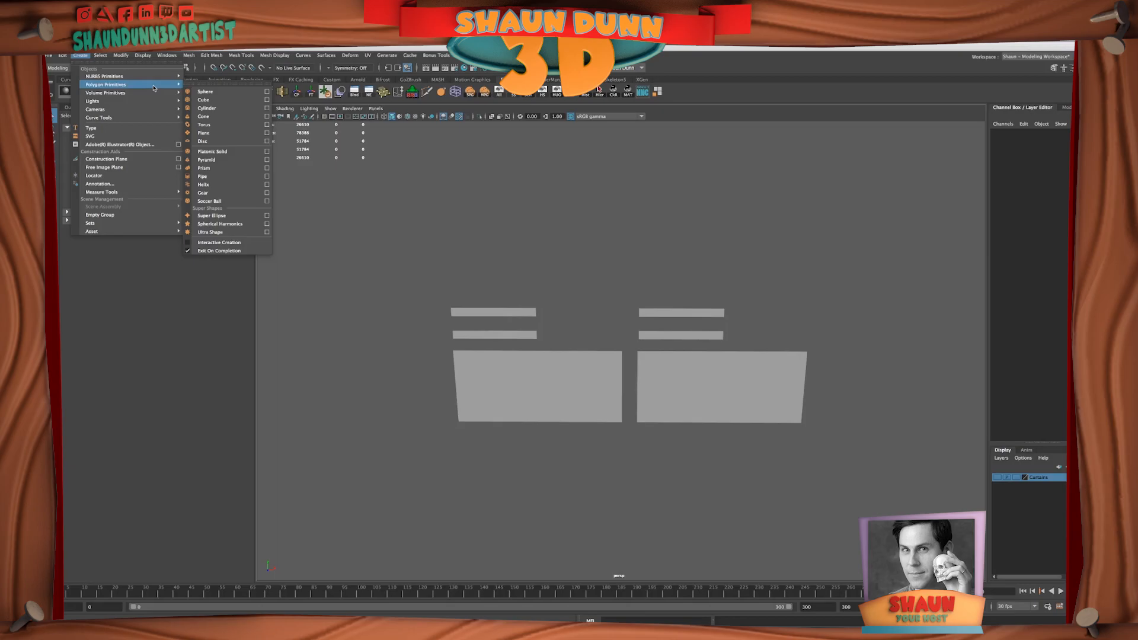
left_click(204, 132)
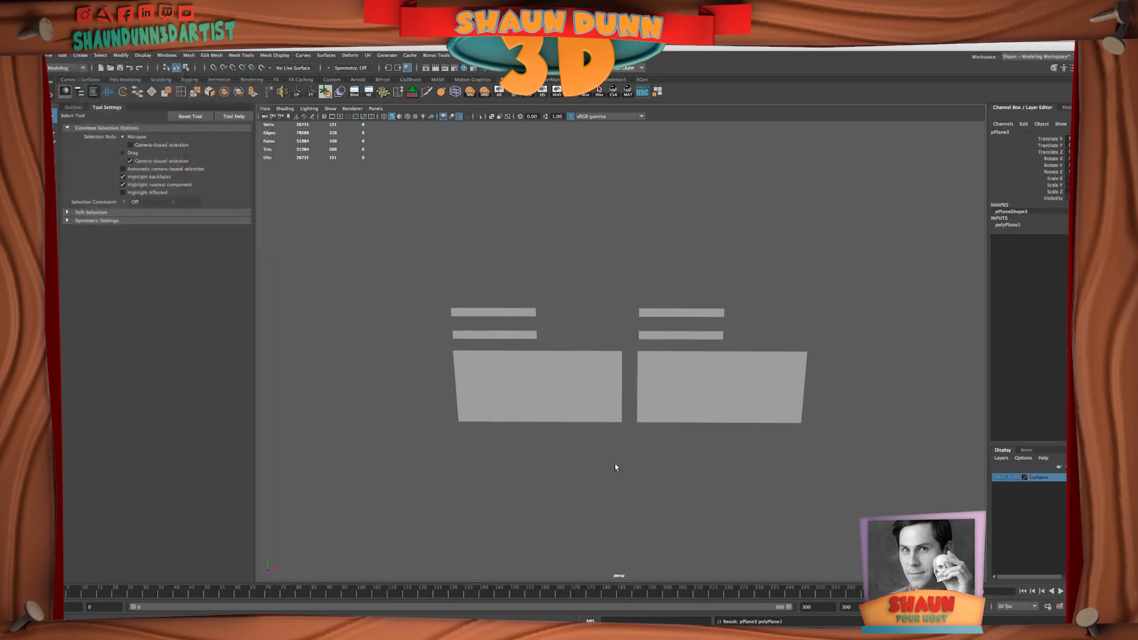
left_click(915, 483)
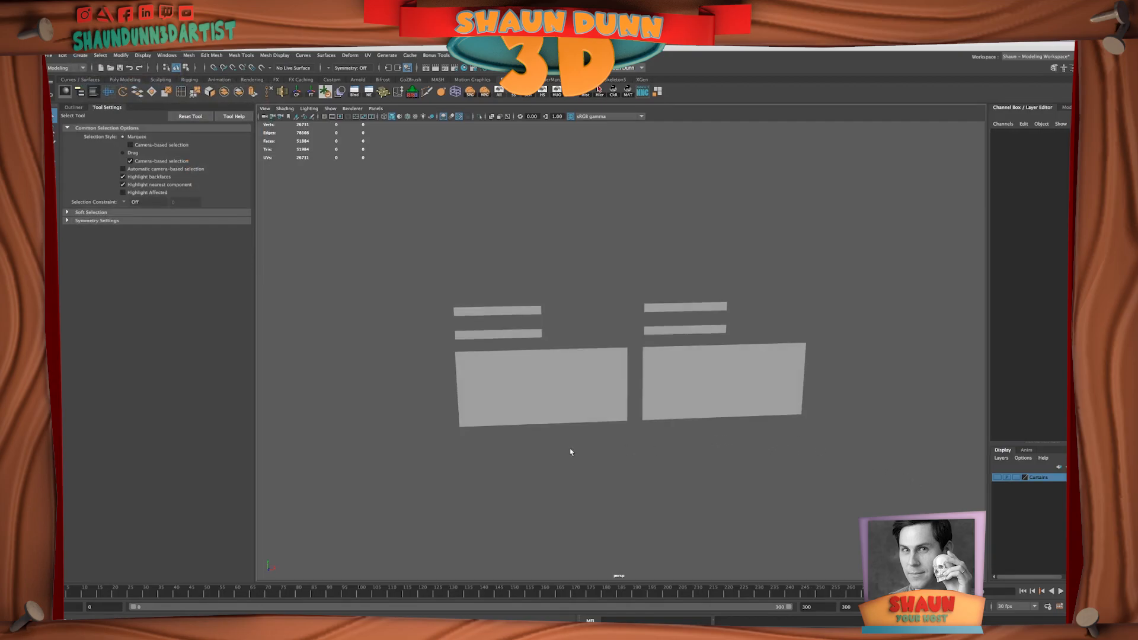
- Select the small new plane below the curtain pieces and apply a Lattice deformer to it
left_click_drag(635, 448, 711, 473, "alt")
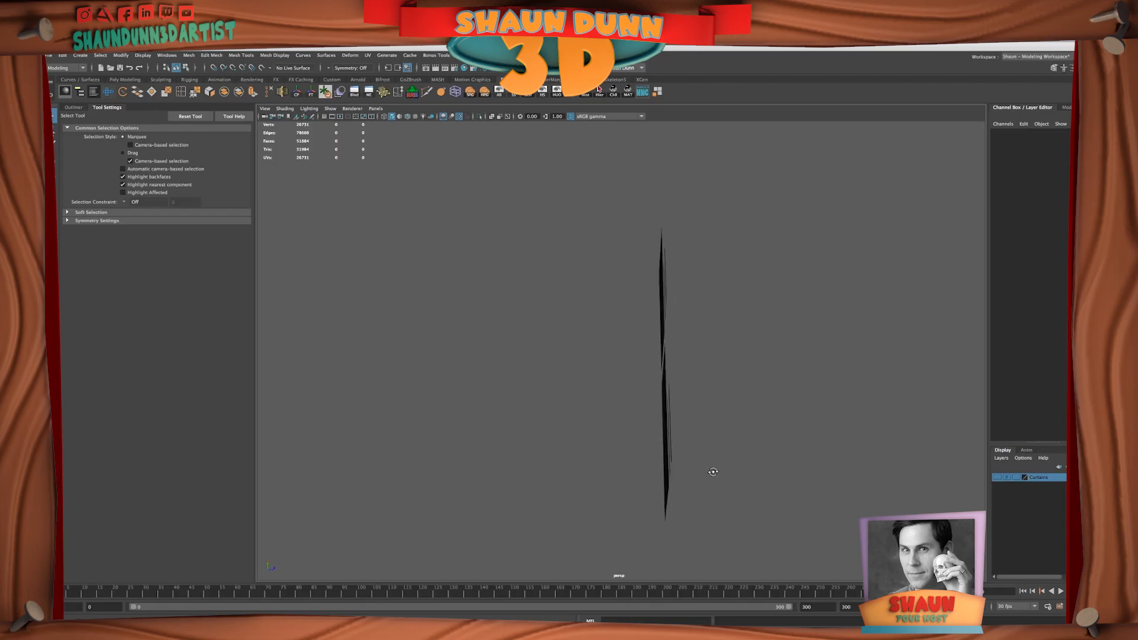
left_click_drag(619, 426, 625, 477)
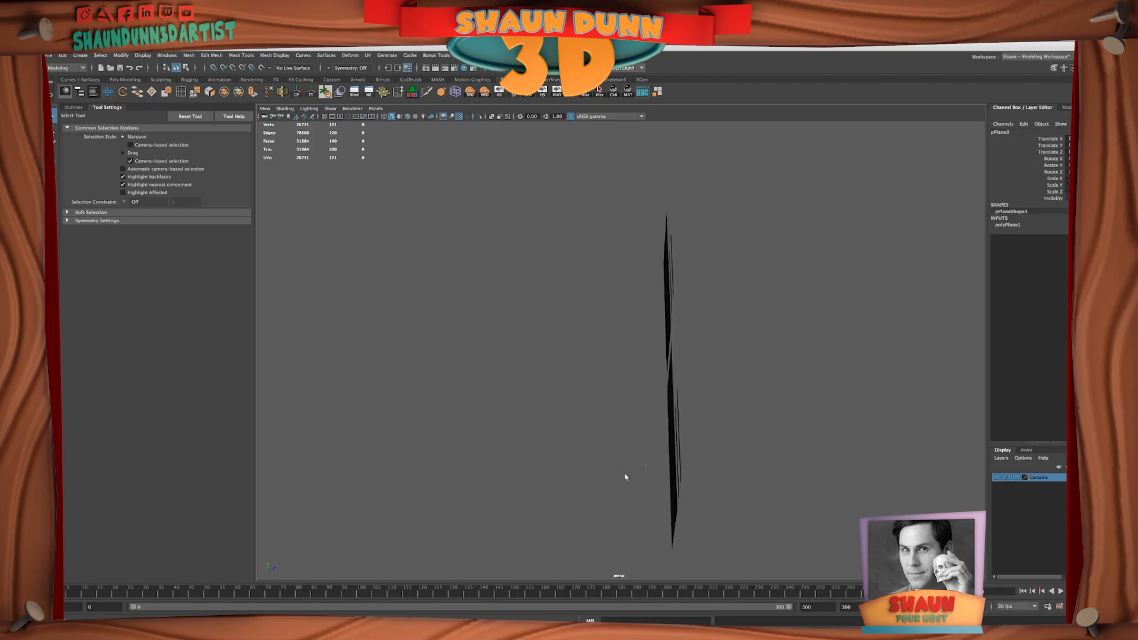
left_click_drag(778, 487, 796, 473, "alt")
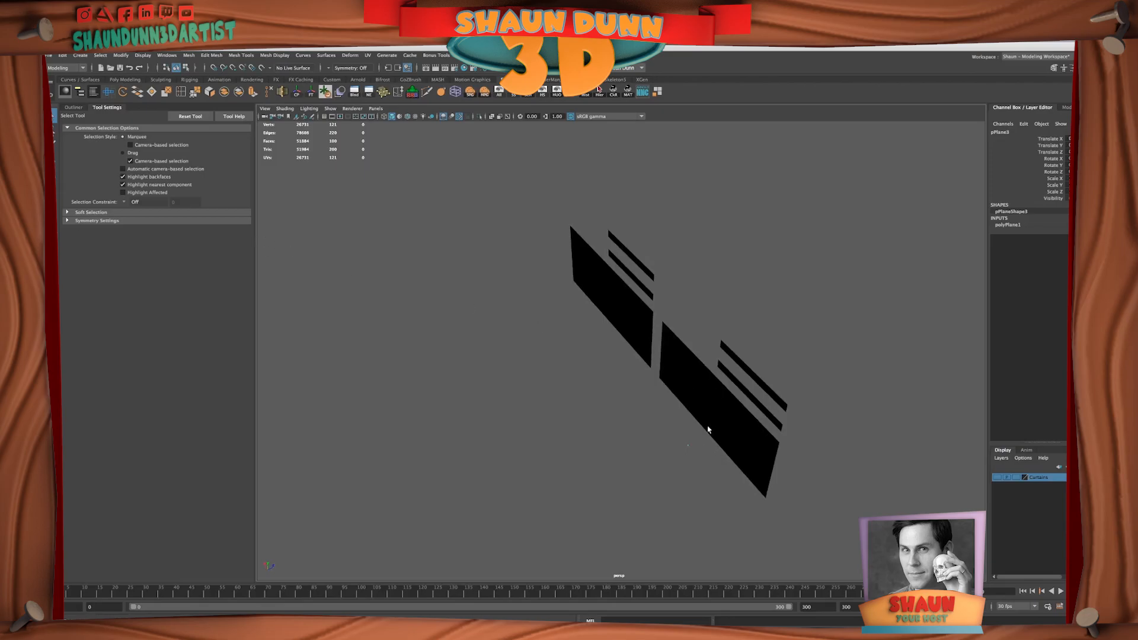
left_click(349, 55)
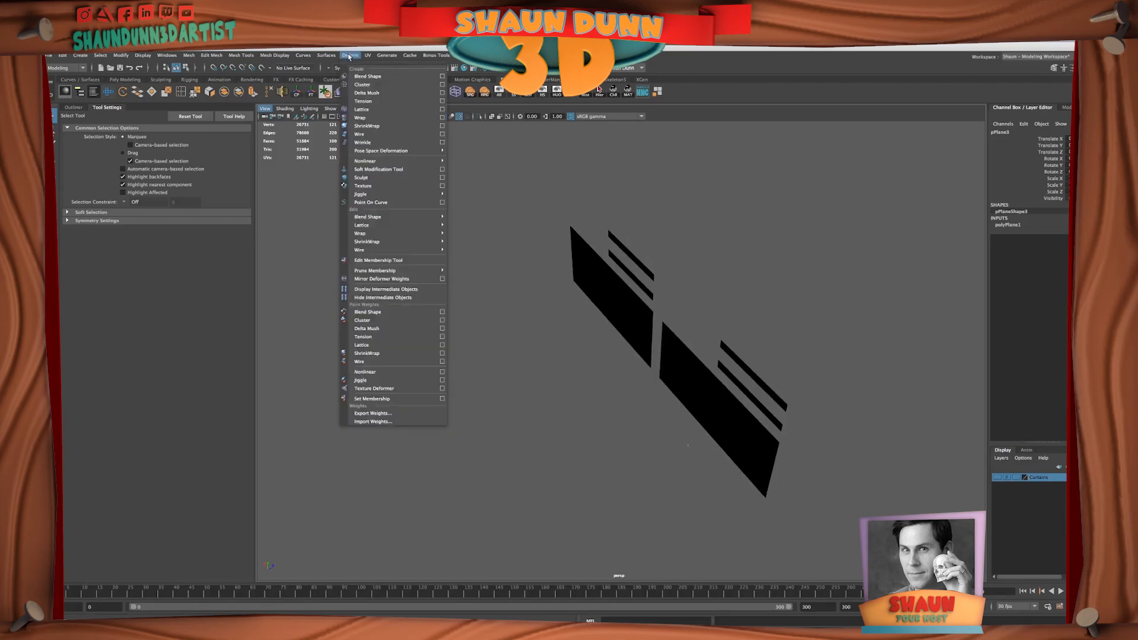
left_click(362, 109)
left_click_drag(913, 324, 834, 355, "alt")
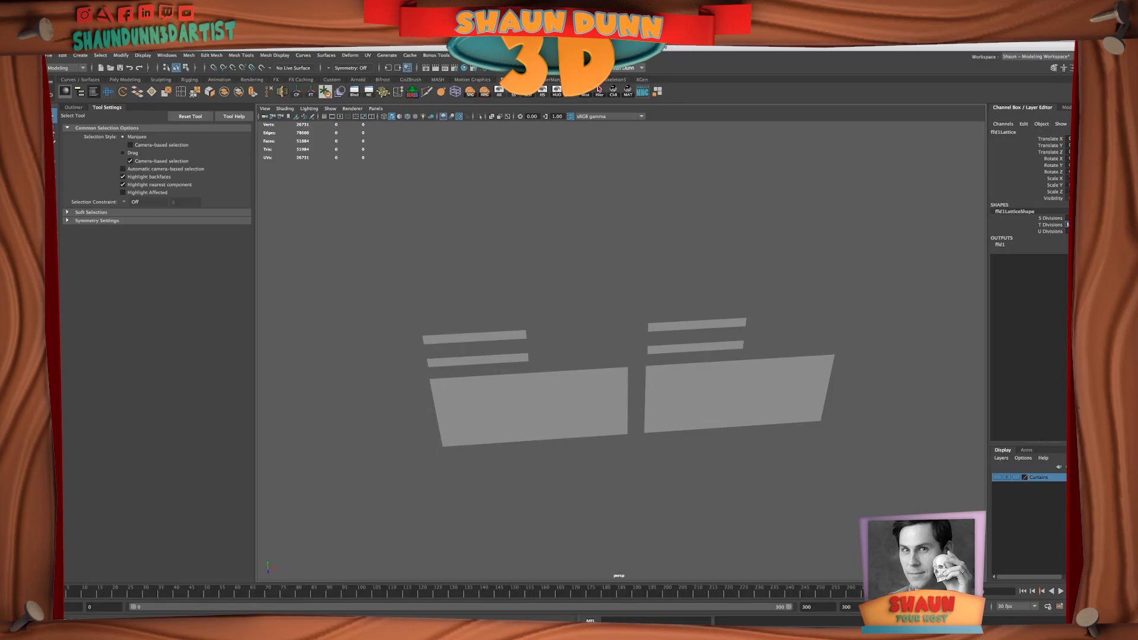
- Frame the plane, select its lattice ffd1Lattice, and switch the lattice to Lattice Point editing
left_click(700, 247)
left_click_drag(700, 247, 610, 328, "alt")
left_click_drag(662, 379, 768, 352)
key("f")
scroll(660, 386, "down", 5)
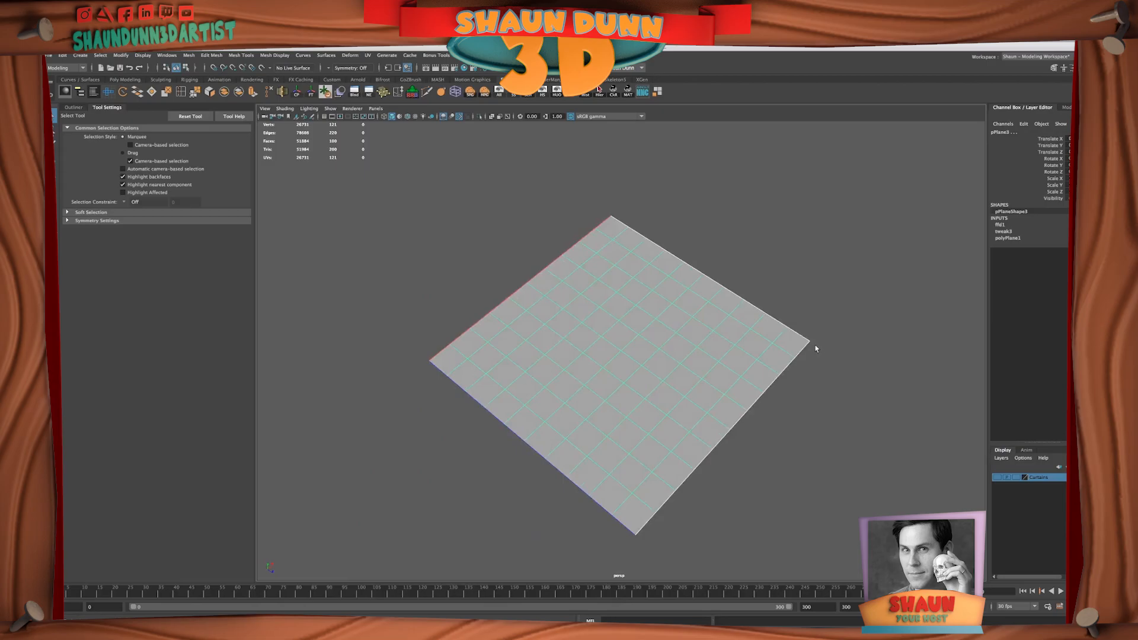
left_click(74, 107)
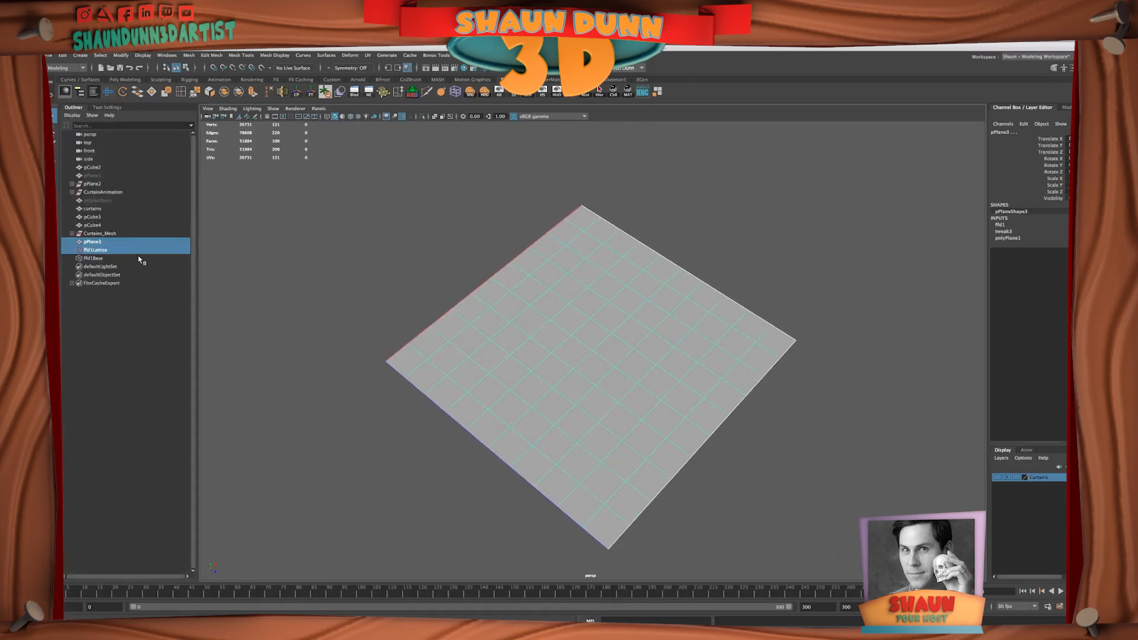
left_click(108, 251)
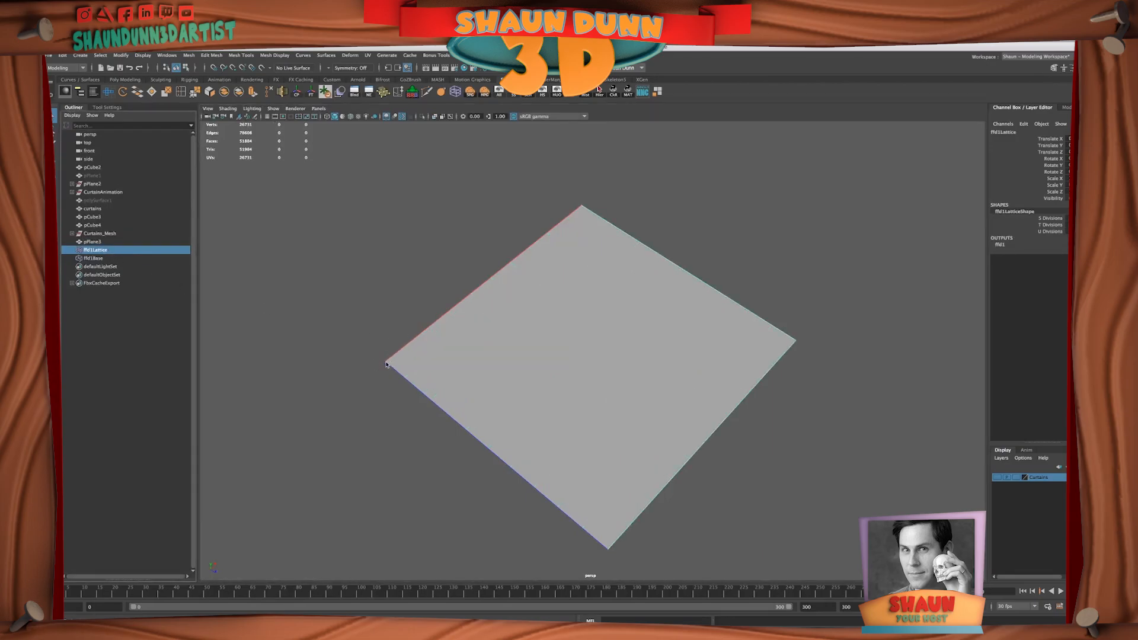
right_click(386, 360)
right_click(386, 360)
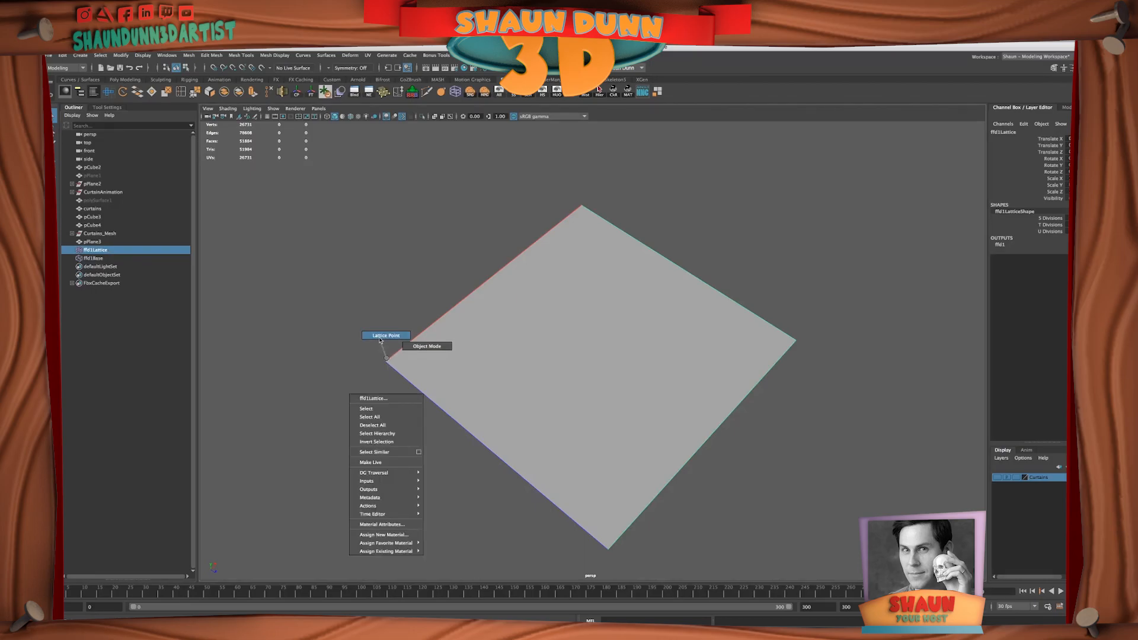
left_click(379, 337)
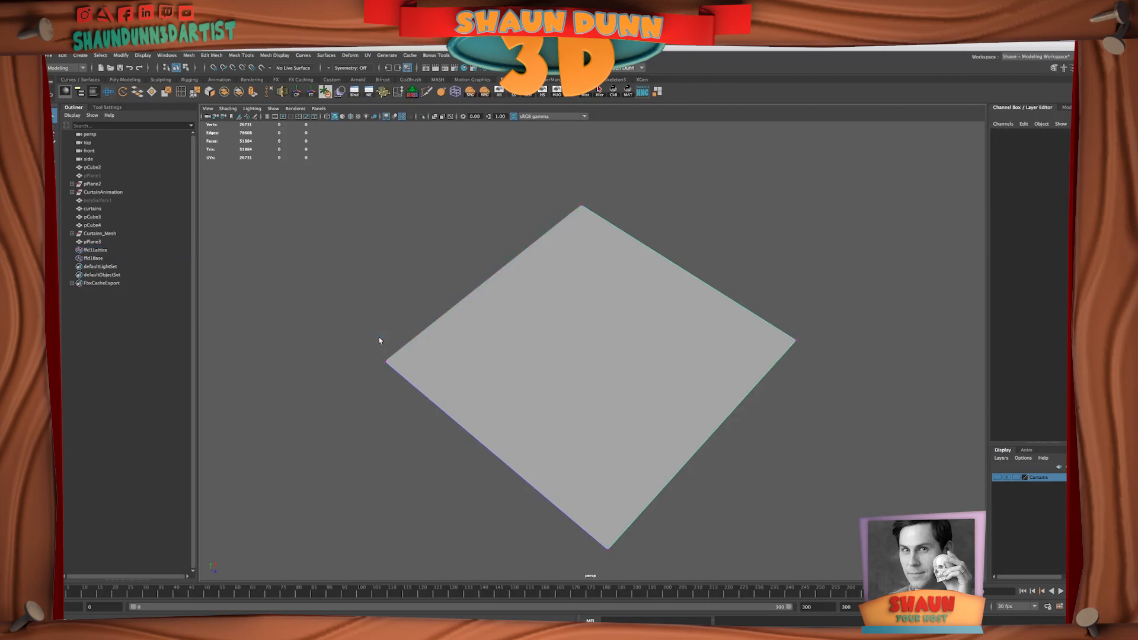
- Select all the lattice points and scale them up until the plane is about as wide as one large curtain panel
scroll(380, 337, "down", 10)
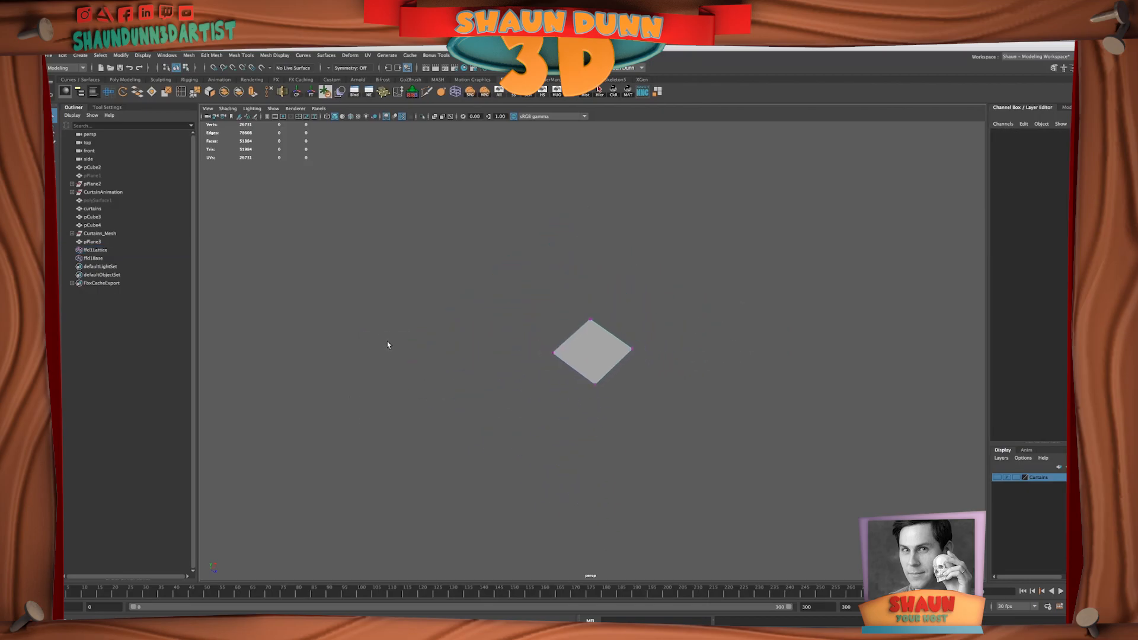
left_click_drag(521, 302, 694, 432)
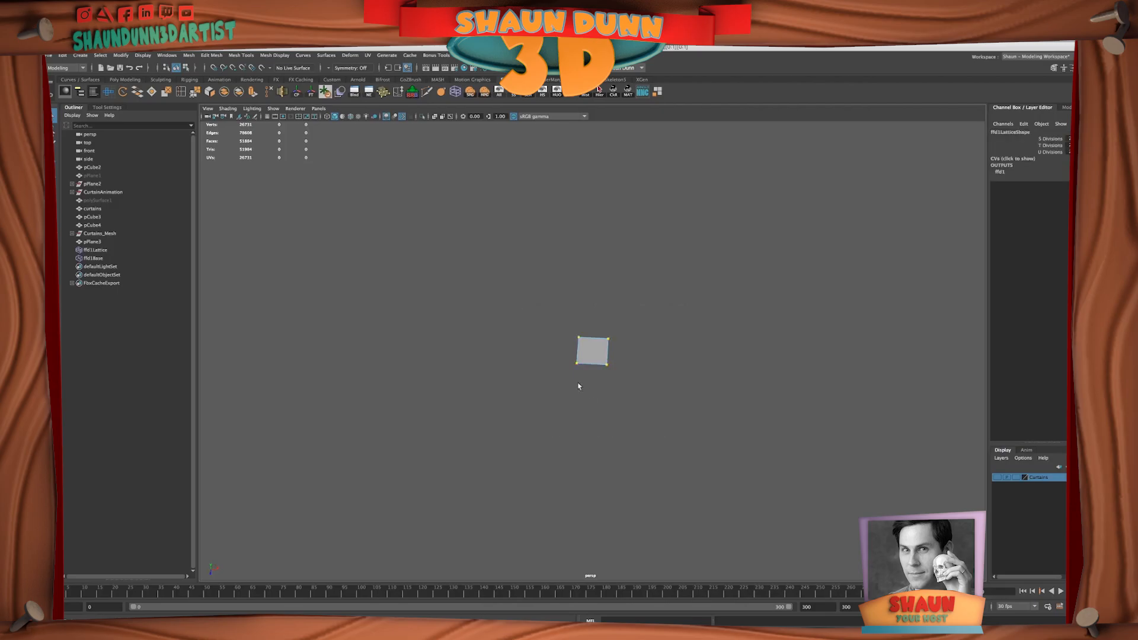
key("w")
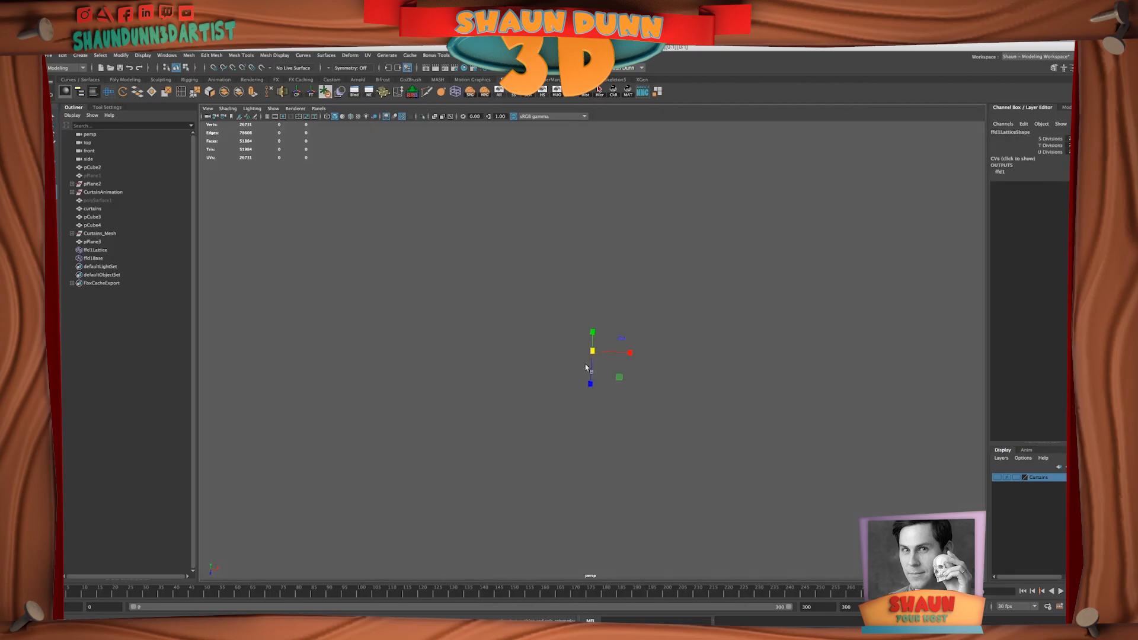
left_click_drag(591, 353, 665, 351)
left_click_drag(579, 412, 650, 400, "alt")
scroll(650, 400, "down", 5)
scroll(650, 401, "down", 3)
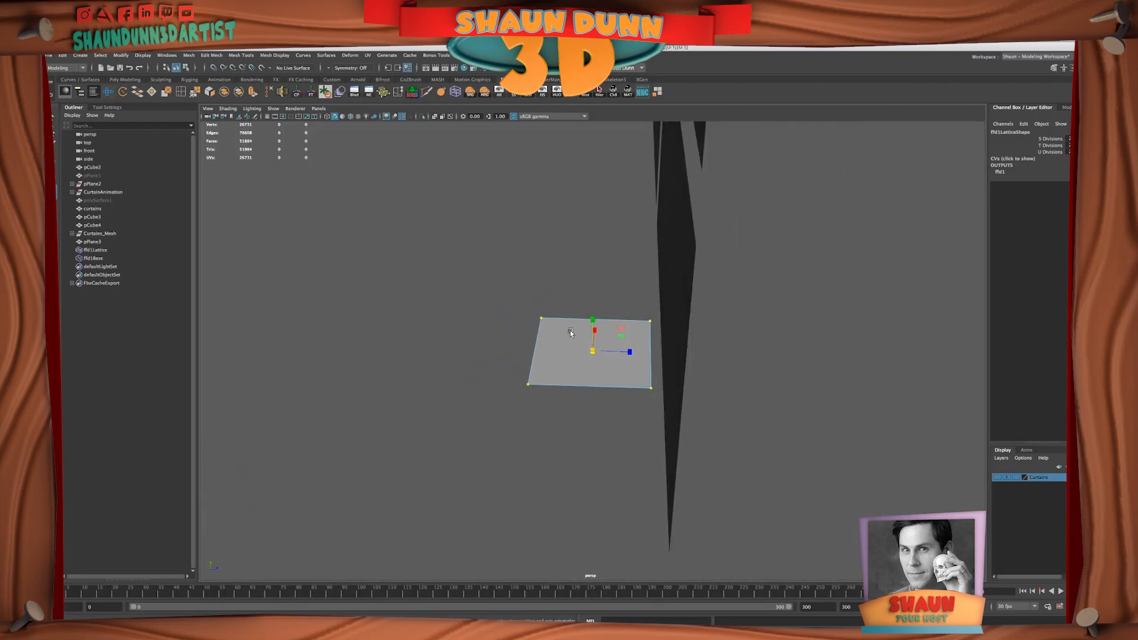
scroll(774, 350, "up", 6)
scroll(819, 386, "down", 5)
left_click_drag(819, 387, 666, 384, "alt")
scroll(658, 408, "down", 3)
scroll(635, 394, "up", 1)
- Snap the lattice's first upper corner point onto the matching upper corner of the large curtain panel
left_click(440, 331)
left_click_drag(505, 371, 475, 360, "alt")
middle_click_drag(476, 360, 599, 414, "alt")
mouse_move(599, 414)
left_mouse_down("alt")
mouse_move(617, 420)
mouse_move(605, 418)
left_mouse_up("alt")
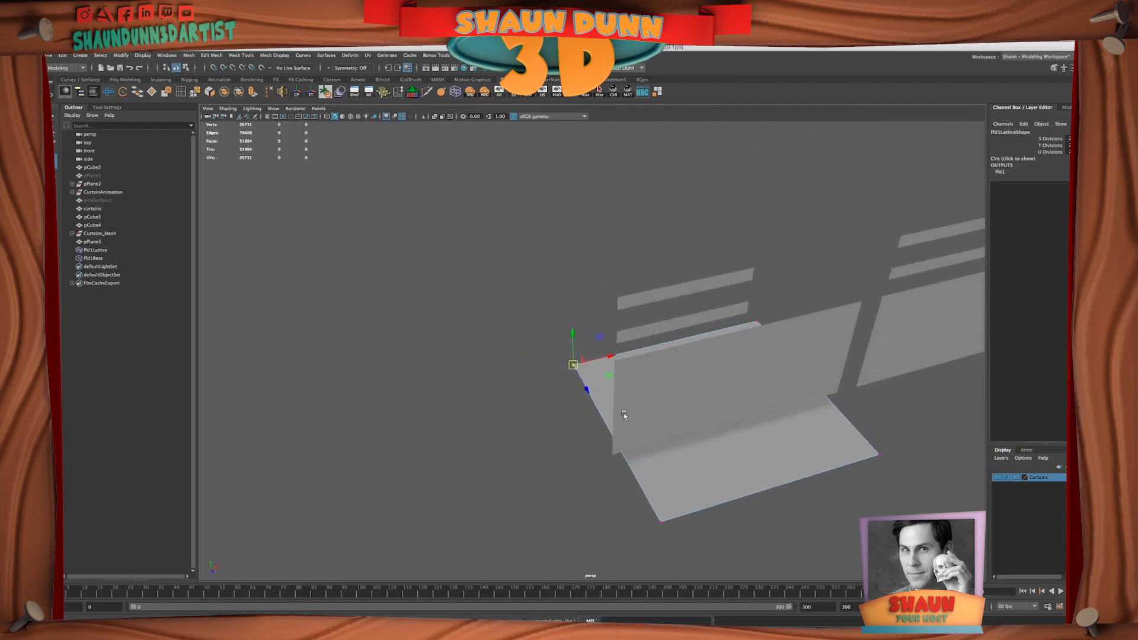
middle_click_drag(630, 415, 621, 410, "alt")
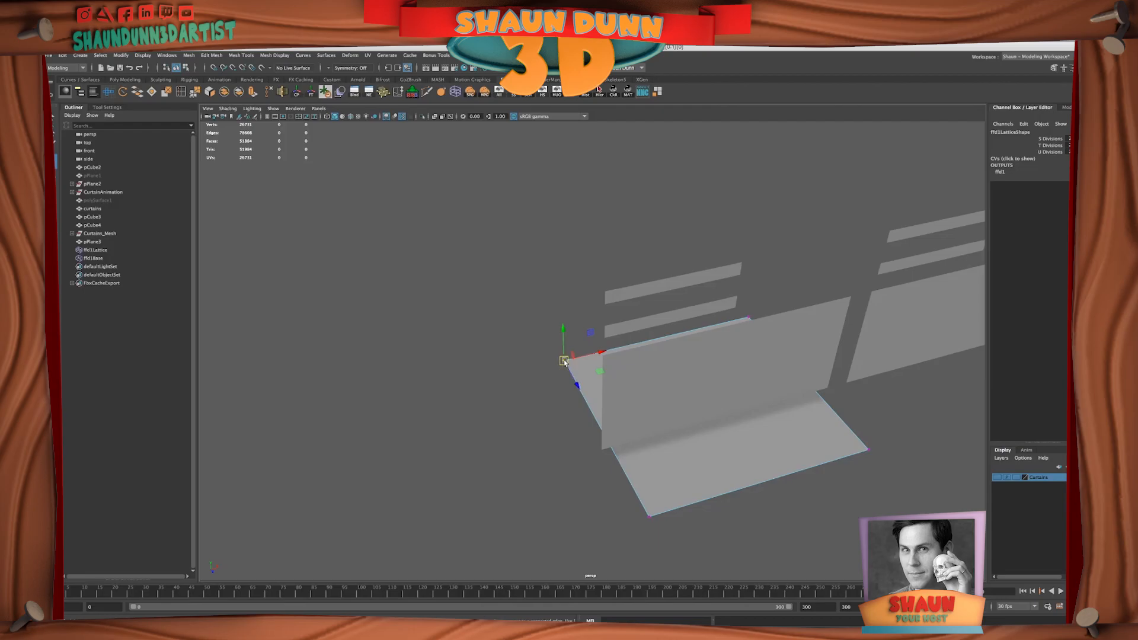
left_click_drag(563, 360, 599, 359)
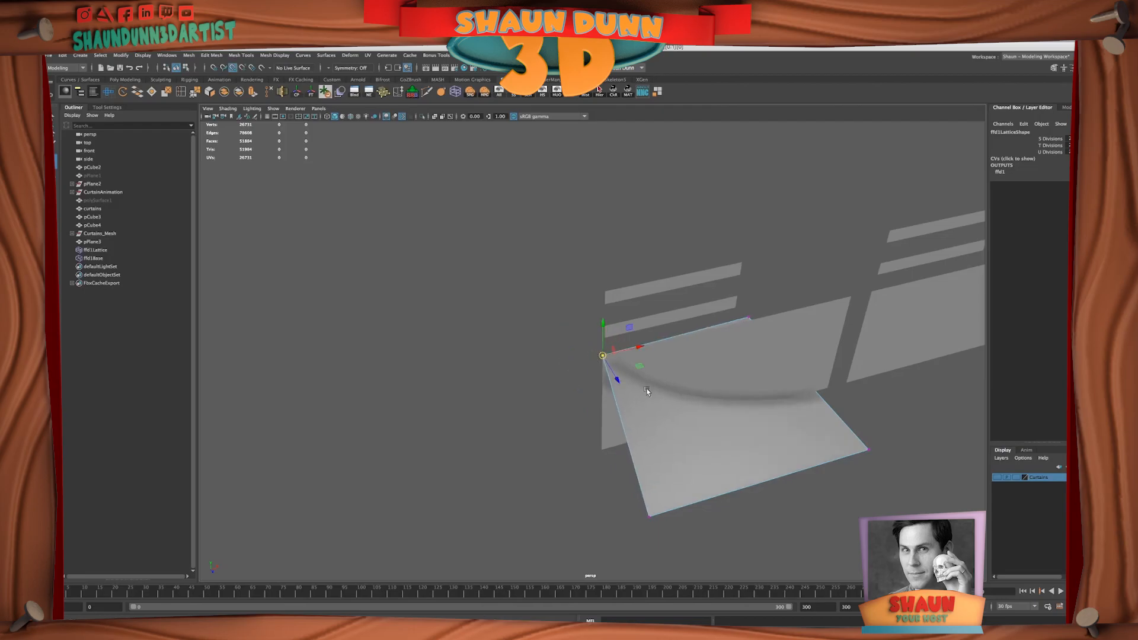
- Snap the remaining lattice corner points onto the large curtain panel's other corners so the plane covers the panel
middle_click_drag(703, 399, 560, 395, "alt")
left_click_drag(561, 396, 553, 387, "alt")
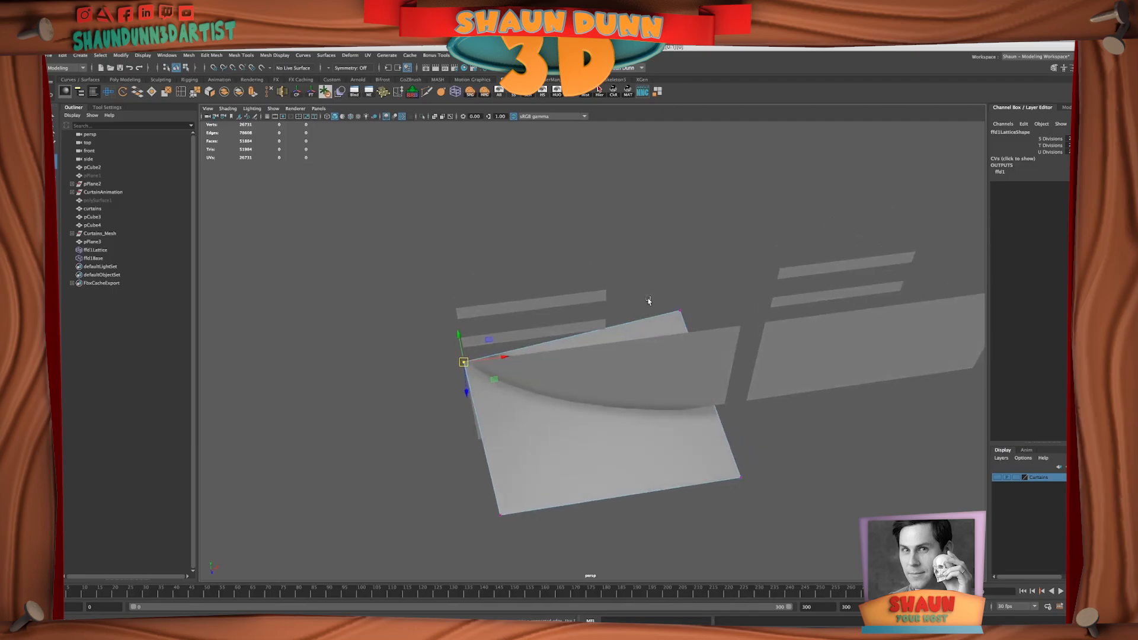
left_click_drag(681, 311, 738, 330)
left_click_drag(699, 376, 494, 412, "alt")
key("v")
mouse_move(762, 394)
left_mouse_down()
mouse_move(835, 489)
mouse_move(751, 485)
left_mouse_up()
key("v")
left_click_drag(579, 431, 659, 451)
- Select the original triangulated large curtain panel overlapping the new plane and hide it
left_click(668, 439)
mouse_move(542, 392)
left_mouse_down("alt")
mouse_move(559, 391)
mouse_move(556, 405)
left_mouse_up("alt")
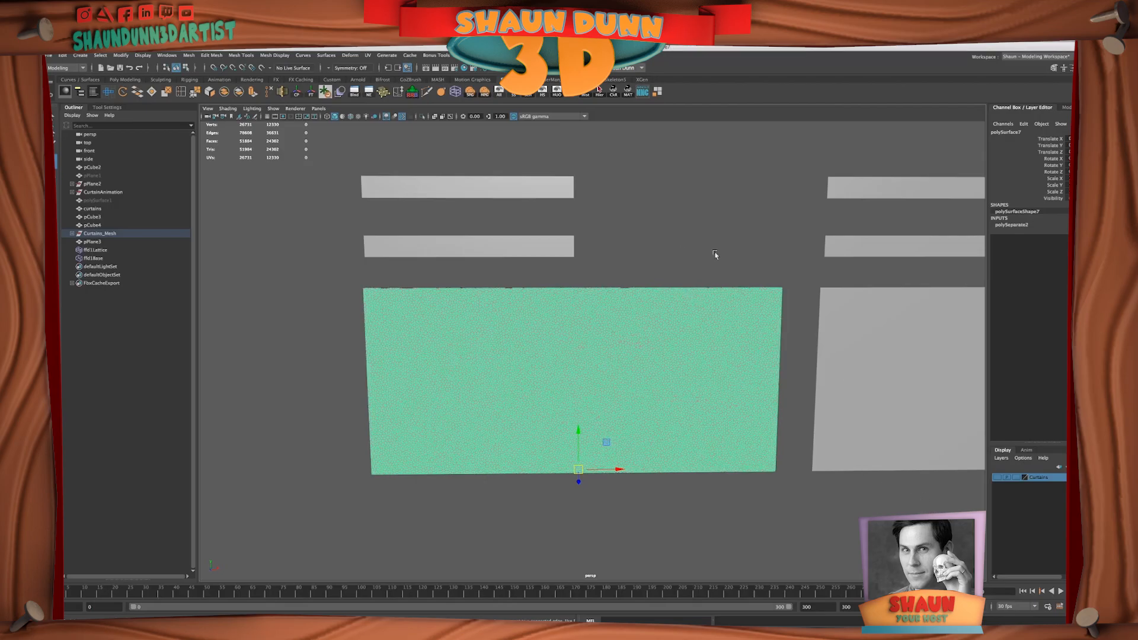
left_click(542, 93)
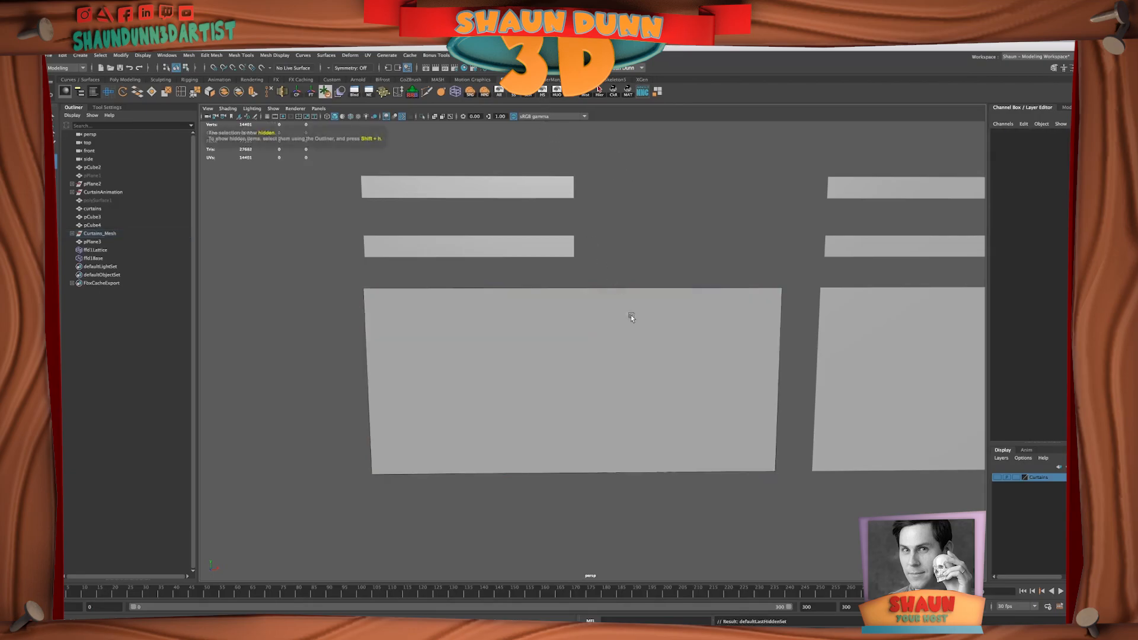
- Turn on Wireframe on Shaded so the new plane's grid can be compared with the curtain triangulation
left_click(501, 335)
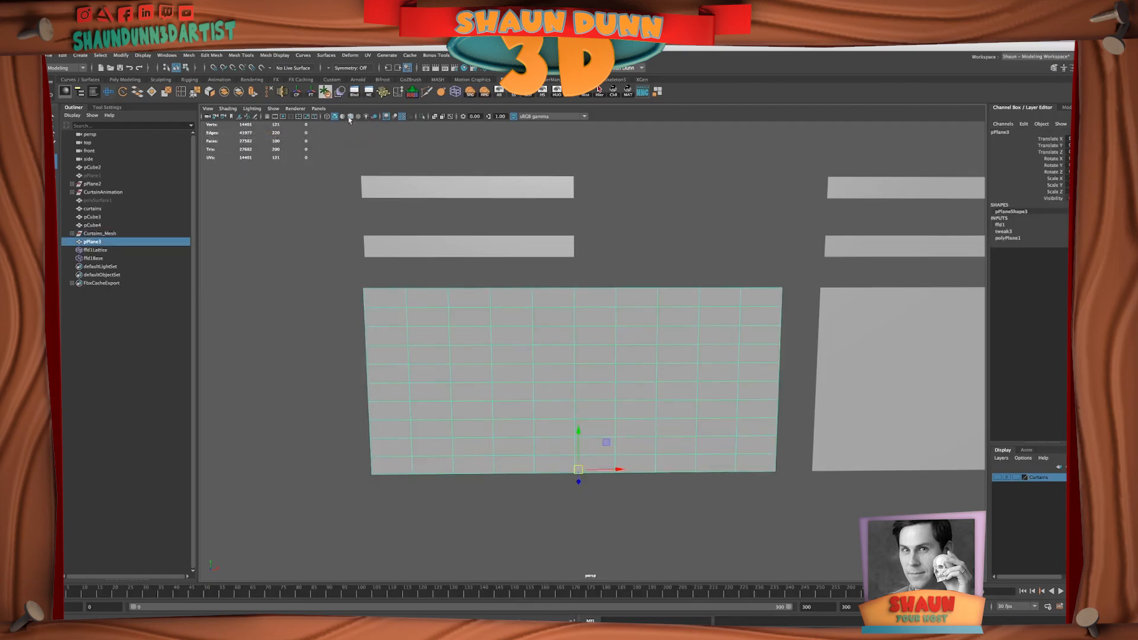
left_click(349, 116)
left_click(683, 259)
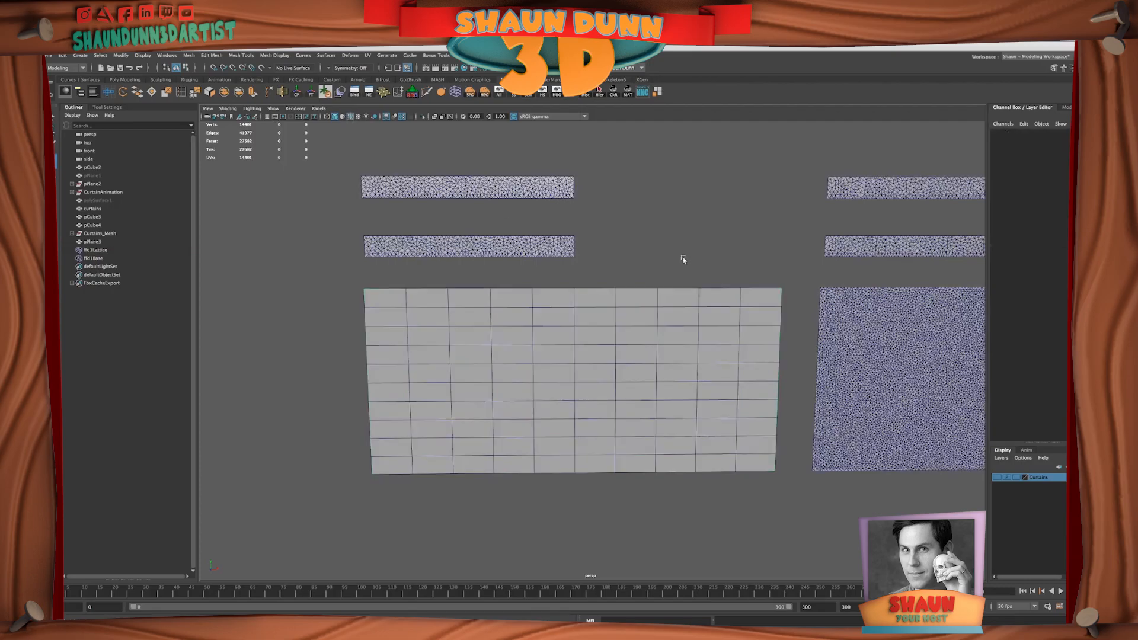
- Raise the width and height subdivisions of pPlane3 through its polyPlane1 input to make a dense, even grid
left_click(681, 317)
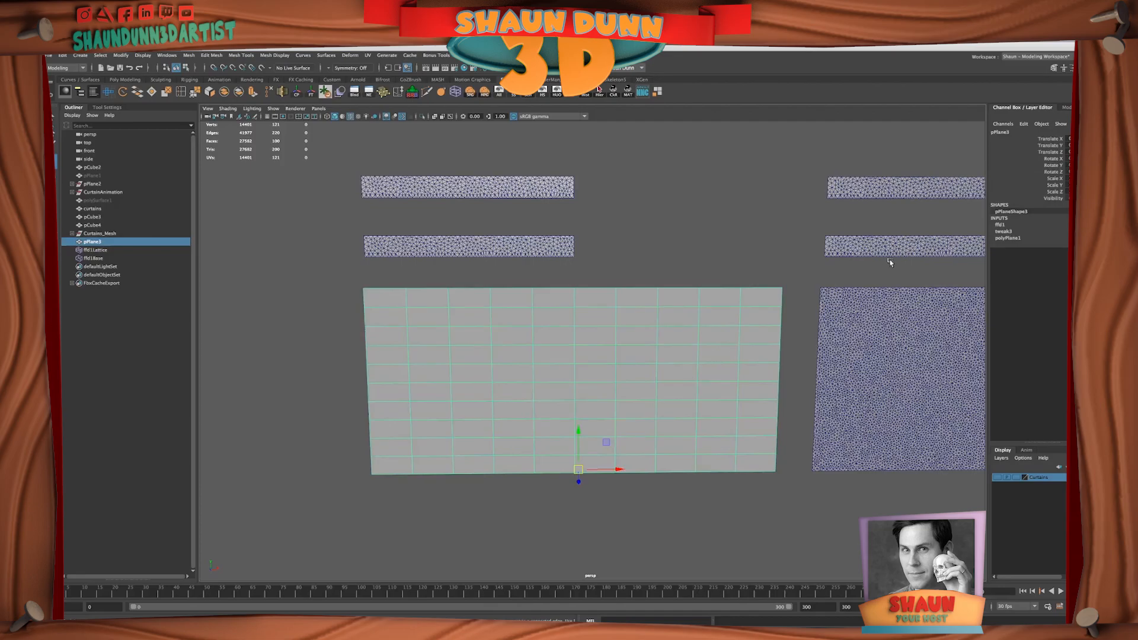
left_click(1004, 239)
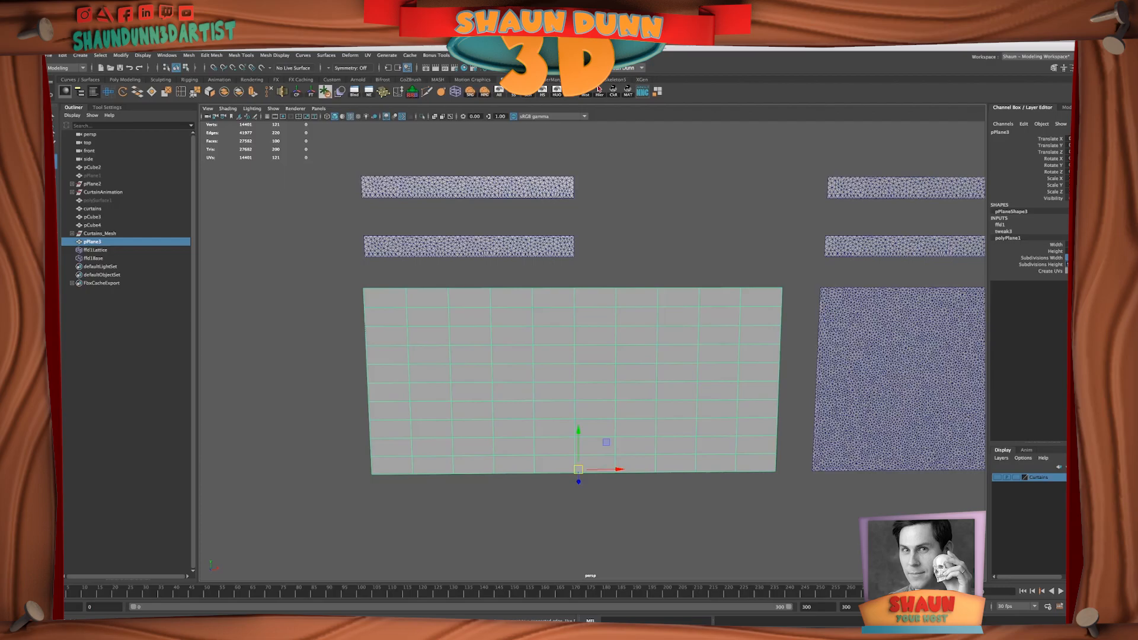
key("Return")
left_click(1061, 265)
left_click(1068, 257)
left_click(1045, 257)
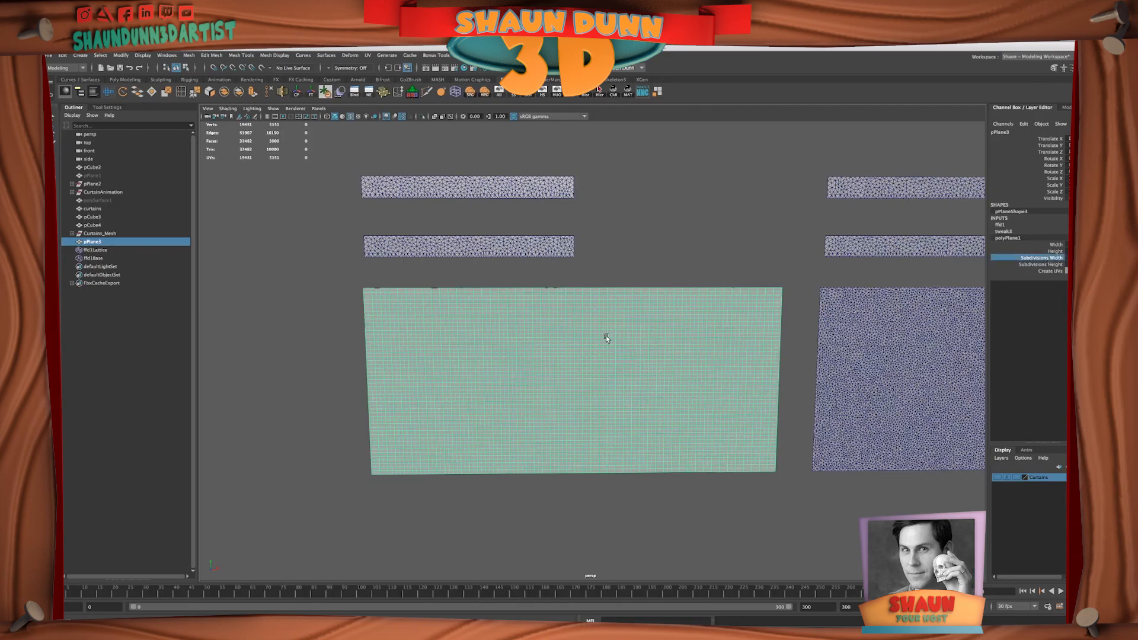
- Duplicate the subdivided pPlane3 to keep a separate copy in the large curtain panel's shape
scroll(600, 303, "up", 3)
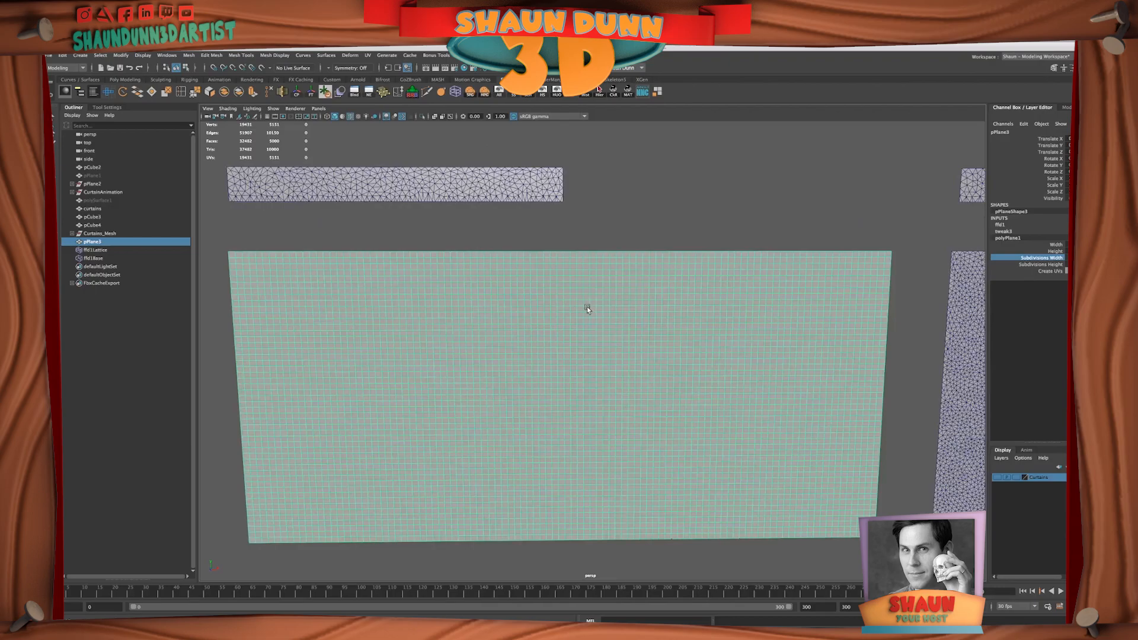
key("q")
left_click_drag(586, 307, 610, 308, "alt")
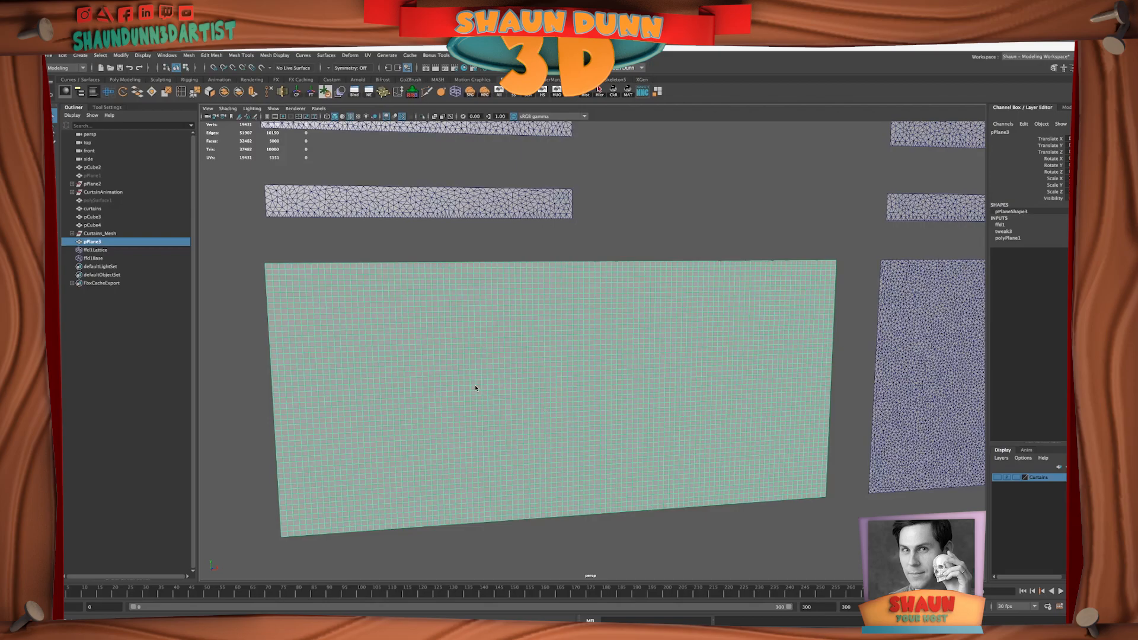
key("ctrl+d")
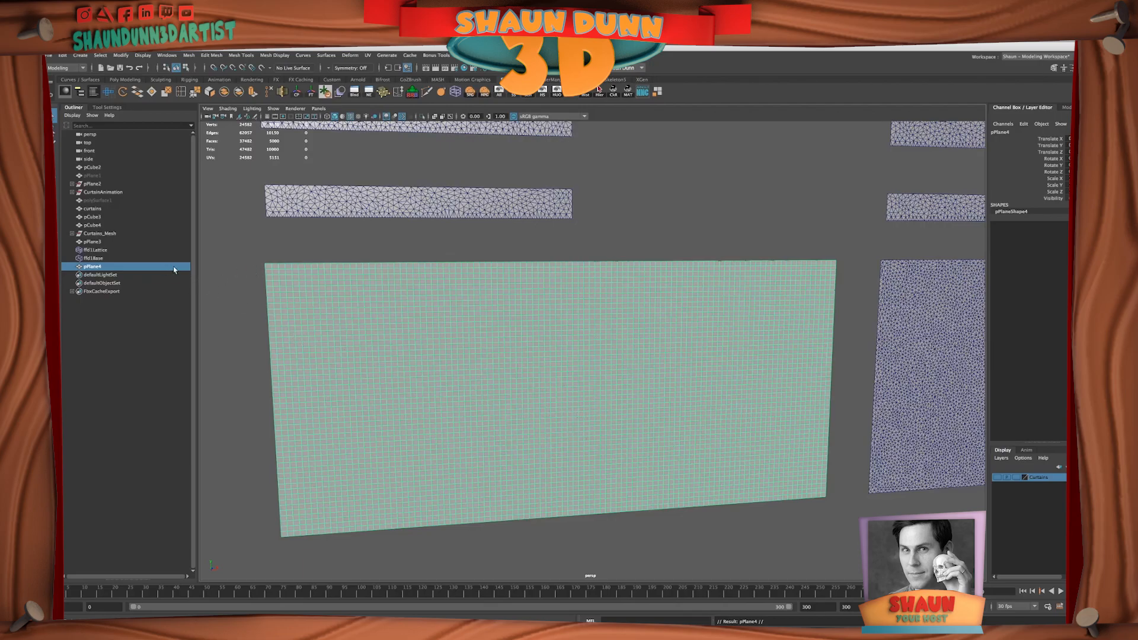
- Select ffd1Lattice and move its four corner points onto the corners of the narrow strip just above the large panel
scroll(388, 244, "down", 3)
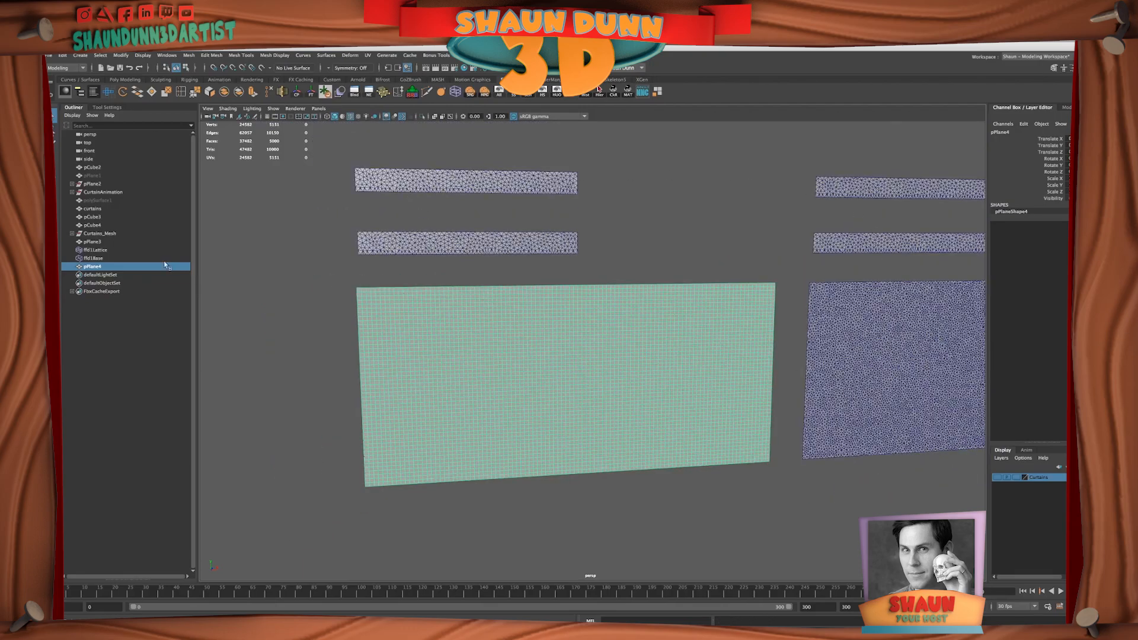
left_click(99, 250)
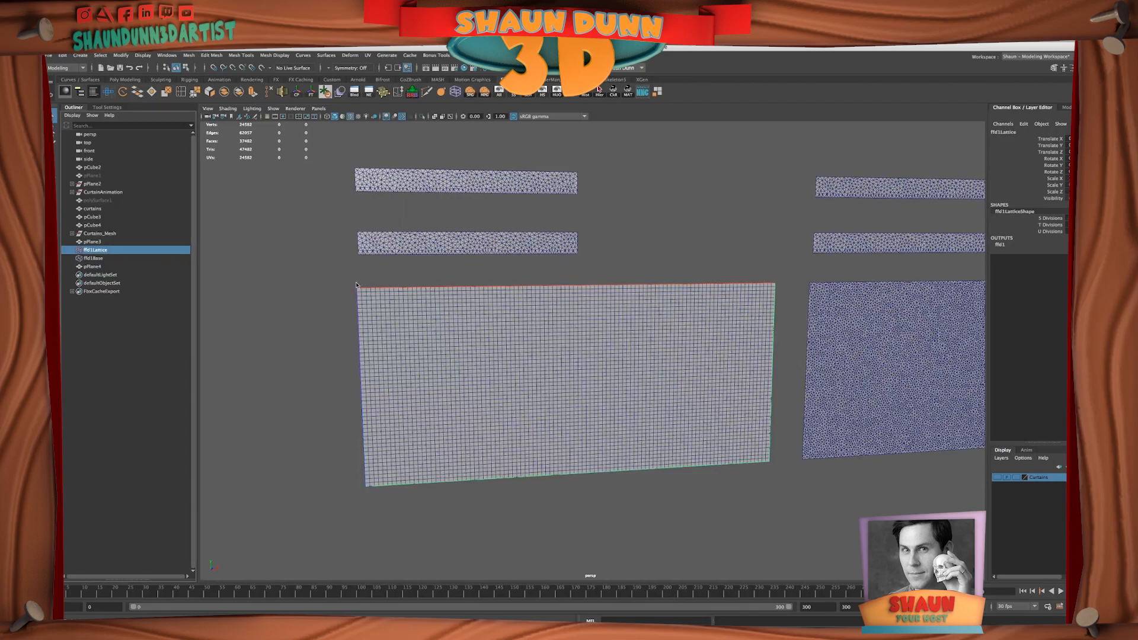
right_click_drag(356, 282, 355, 261)
left_click(357, 288)
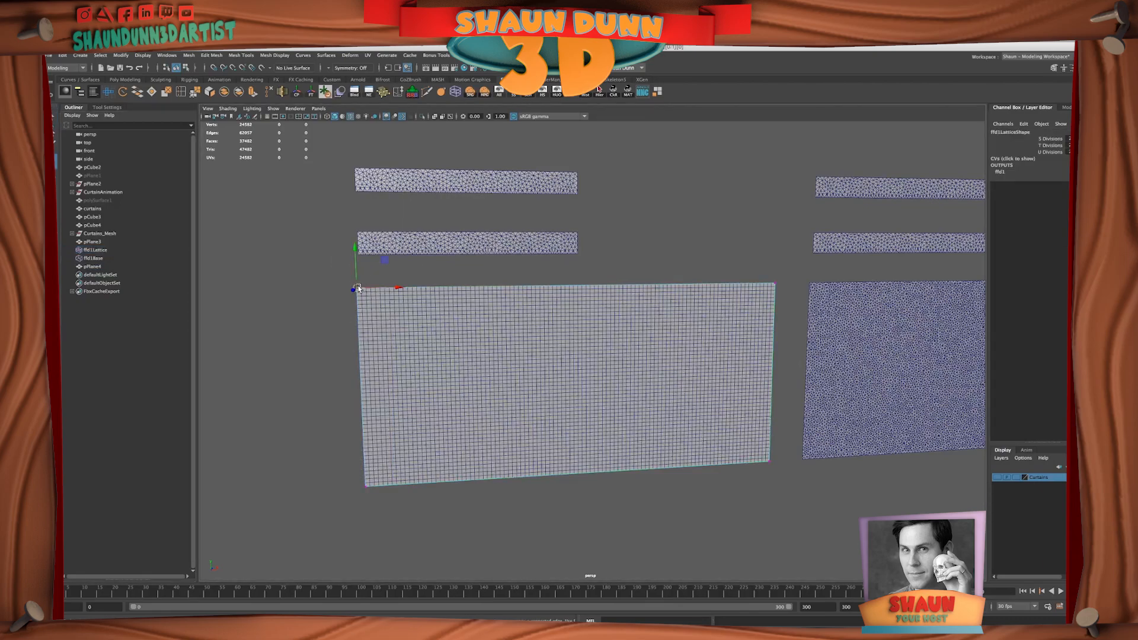
left_click_drag(358, 289, 356, 232)
left_click_drag(674, 255, 580, 221)
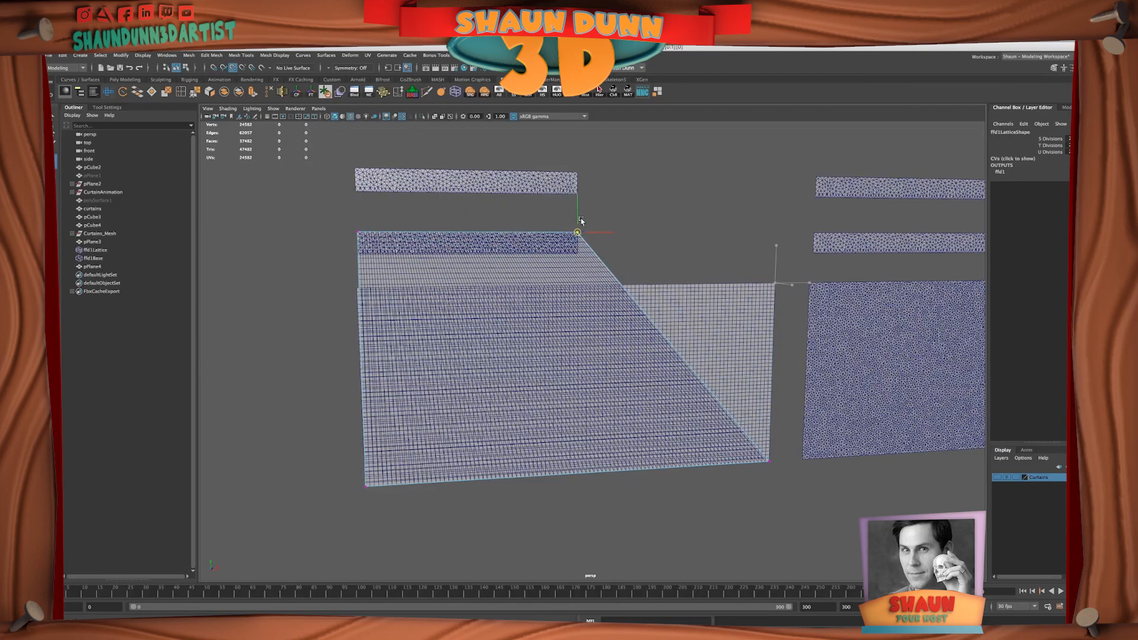
left_click_drag(738, 465, 575, 247)
left_click_drag(345, 419, 356, 257)
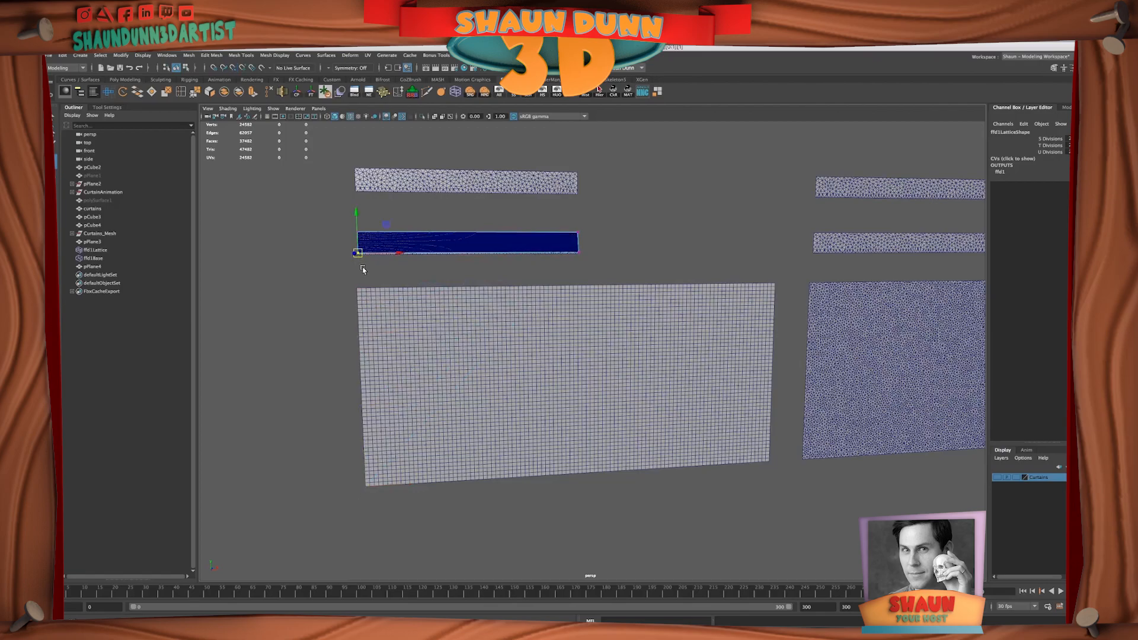
- Snap the lattice's lower-left corner point exactly onto the narrow strip's lower-left corner vertex
key("f")
scroll(399, 308, "down", 6)
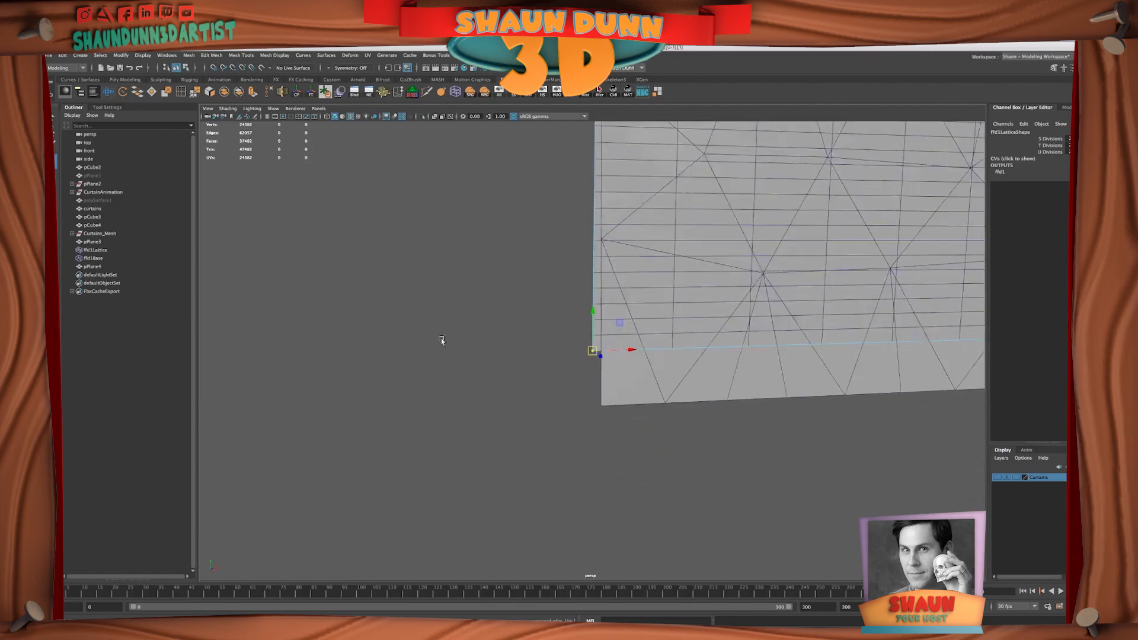
left_click_drag(593, 349, 596, 372)
scroll(643, 363, "down", 4)
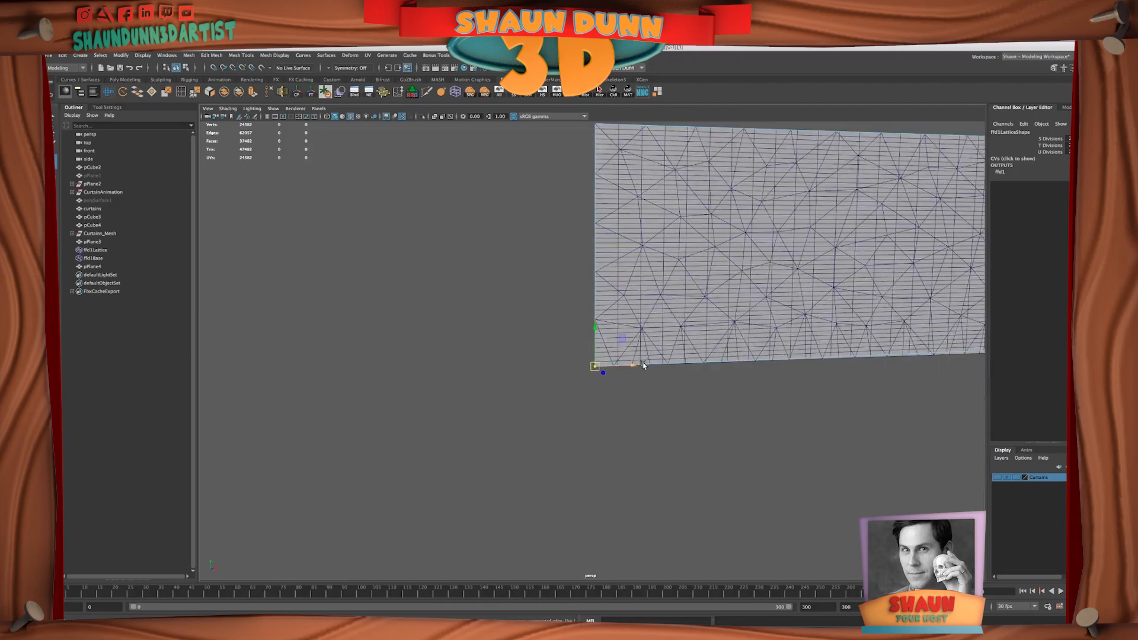
- Snap the lattice's lower-right corner point onto the narrow strip's corner vertex and check the upper-right point's alignment
middle_click_drag(642, 363, 388, 404, "alt")
scroll(709, 392, "down", 5)
middle_click_drag(710, 392, 491, 415, "alt")
middle_click_drag(858, 425, 315, 421, "alt")
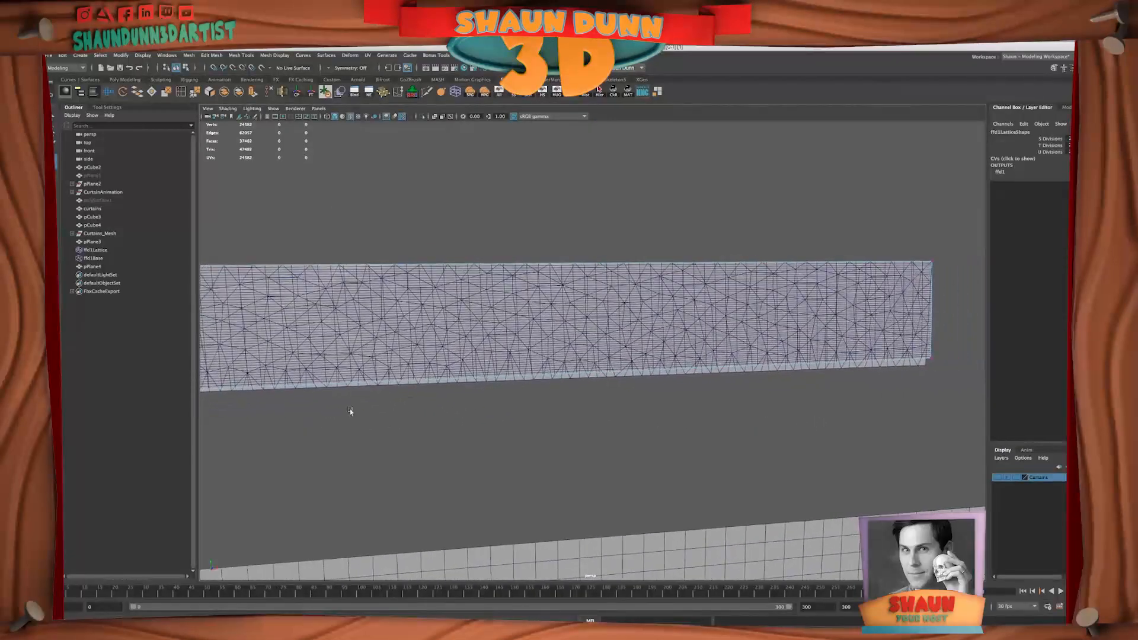
middle_click_drag(775, 391, 612, 416, "alt")
left_click_drag(740, 379, 830, 415)
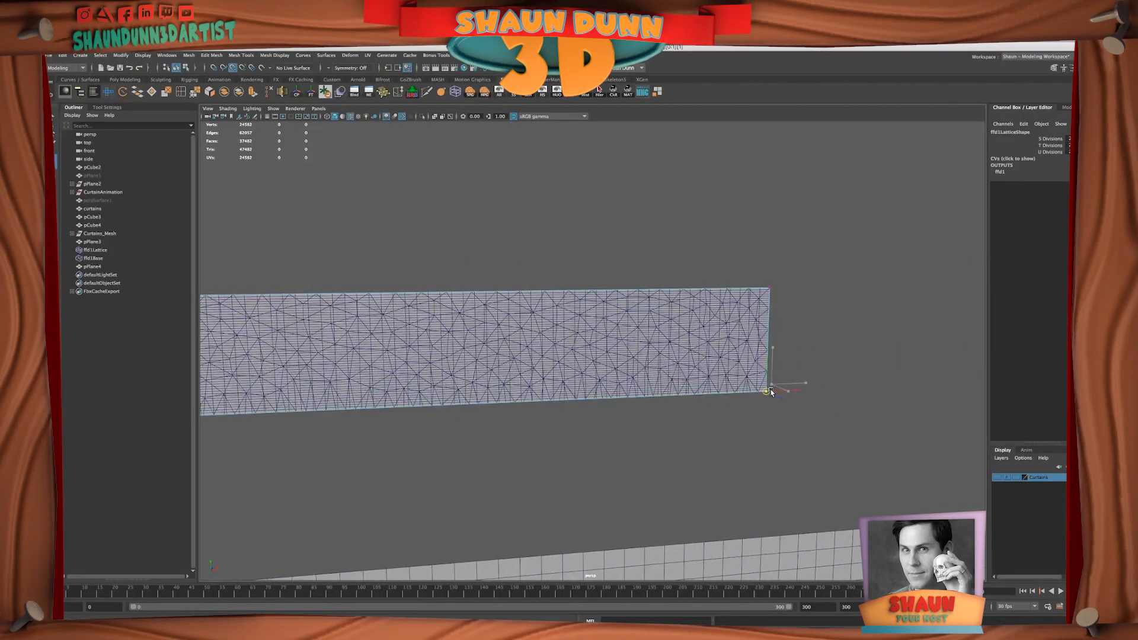
scroll(597, 408, "down", 2)
scroll(597, 408, "up", 2)
left_click(661, 320)
scroll(592, 402, "down", 3)
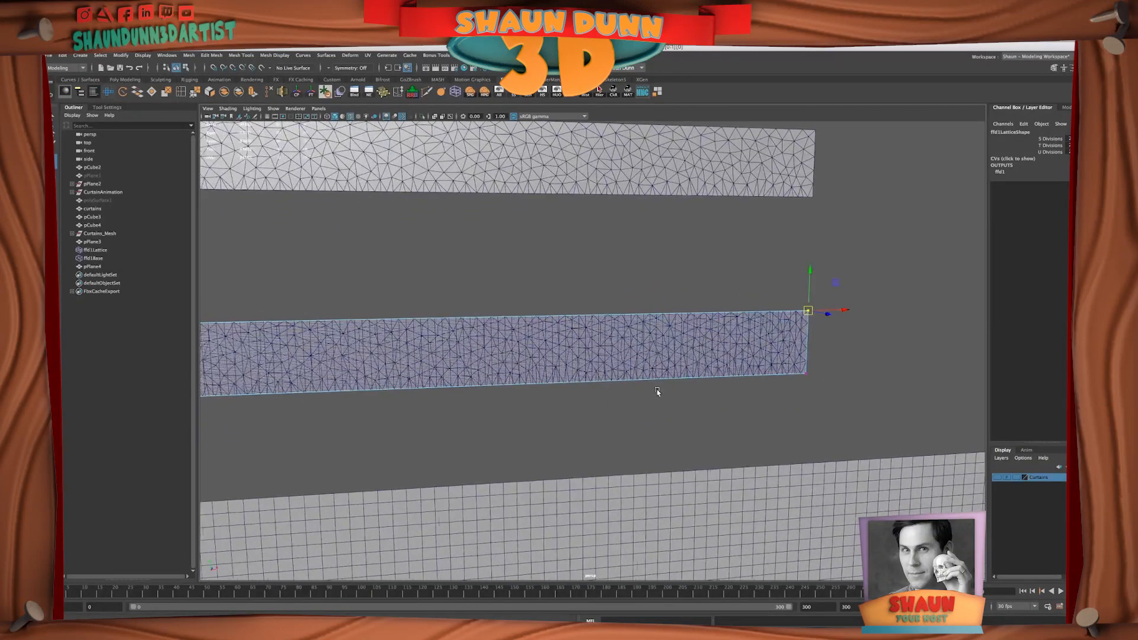
- Return to object selection, select the original triangulated narrow strip under the plane and hide it
left_click(555, 350)
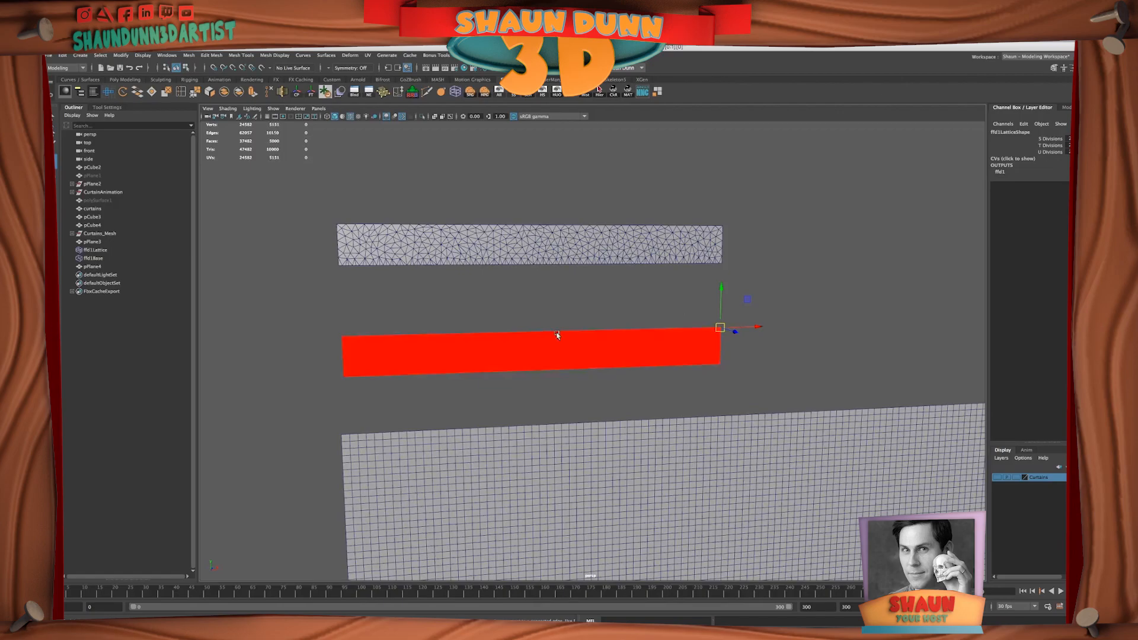
right_click_drag(552, 356, 565, 349)
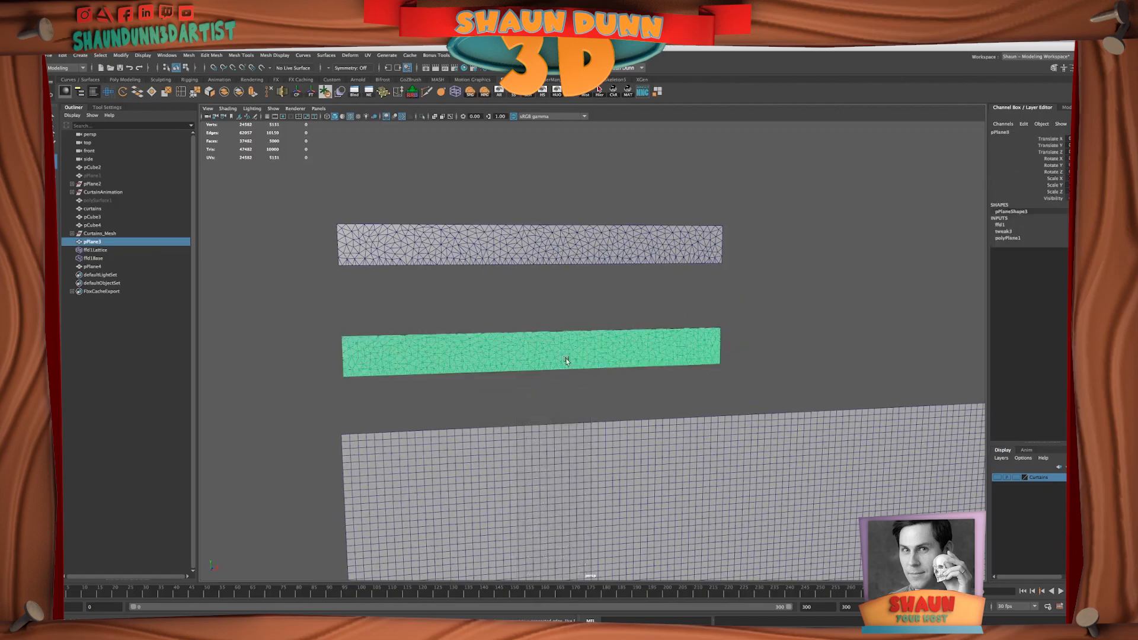
left_click(522, 357)
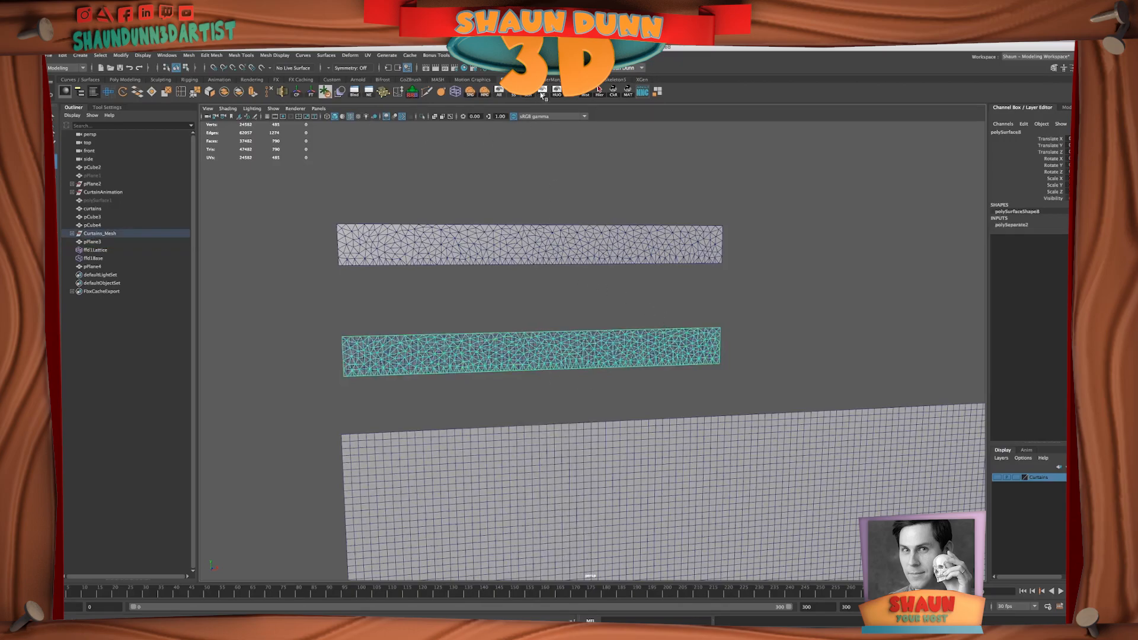
left_click(541, 92)
- Select the strip-shaped pPlane3 and examine its grid density against the large panel's squares
left_click(619, 352)
left_click_drag(633, 364, 568, 373, "alt")
scroll(568, 372, "up", 2)
scroll(574, 362, "down", 2)
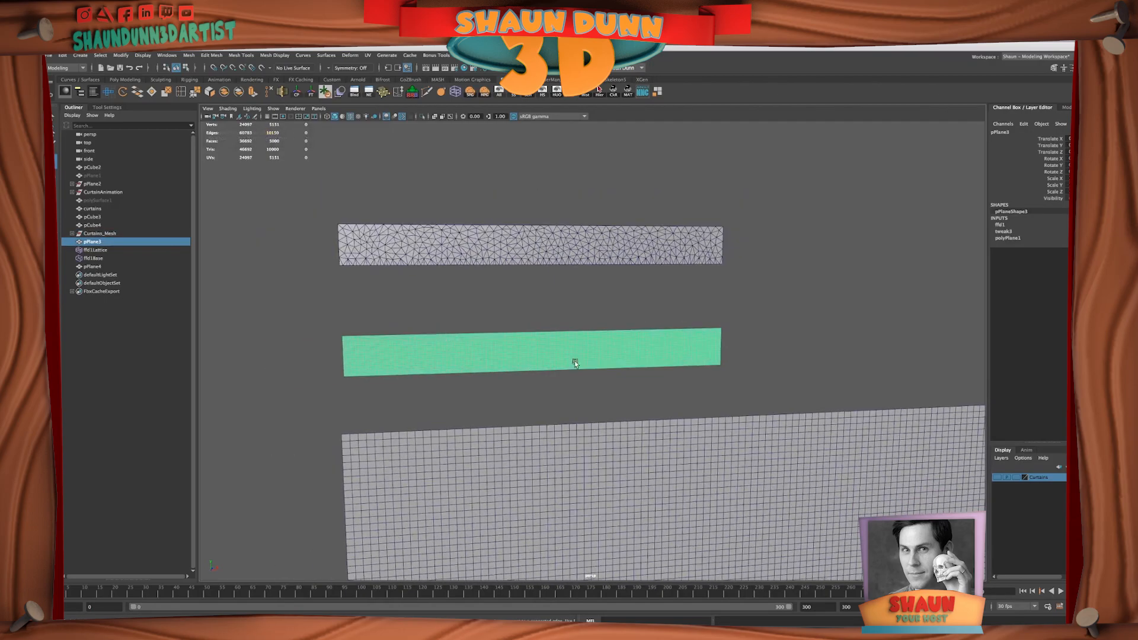
middle_click_drag(574, 363, 510, 311, "alt")
scroll(392, 314, "up", 1)
middle_click_drag(362, 317, 406, 344, "alt")
left_click_drag(397, 299, 480, 308, "alt")
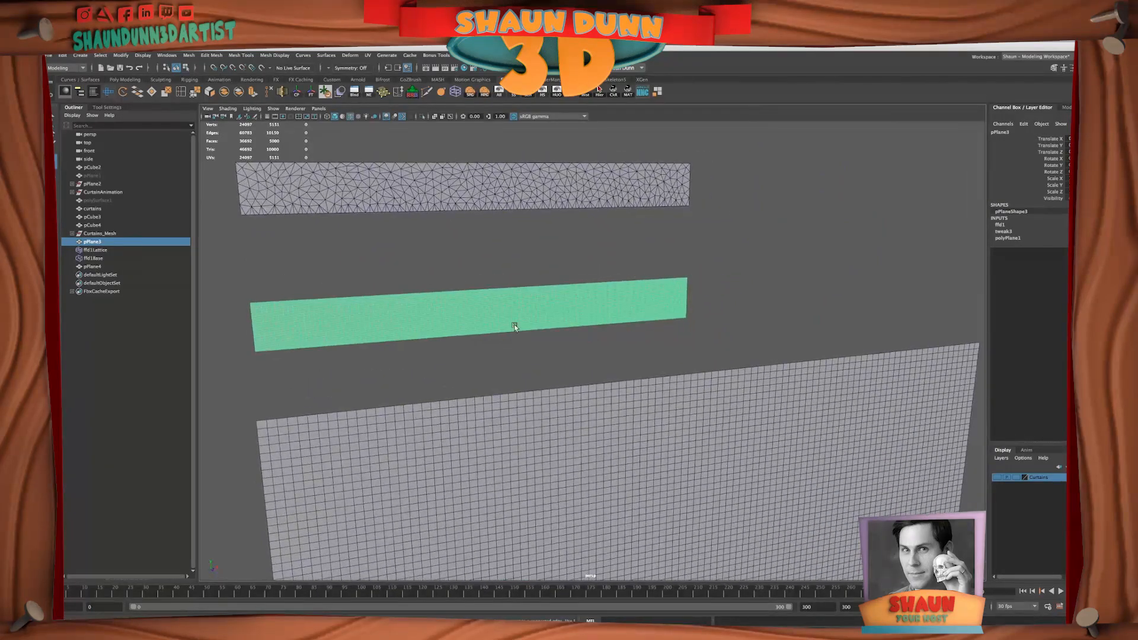
scroll(513, 326, "up", 5)
middle_click_drag(513, 325, 531, 366, "alt")
mouse_move(530, 366)
left_mouse_down("alt")
mouse_move(511, 352)
mouse_move(540, 367)
left_mouse_up("alt")
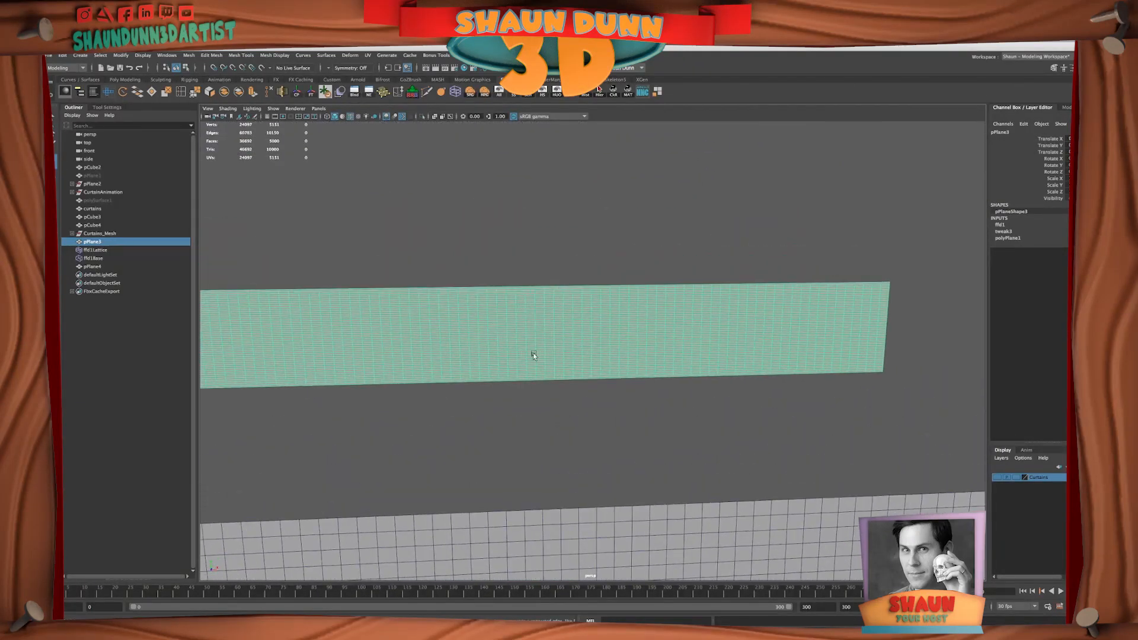
scroll(584, 347, "down", 3)
middle_click_drag(592, 353, 508, 368, "alt")
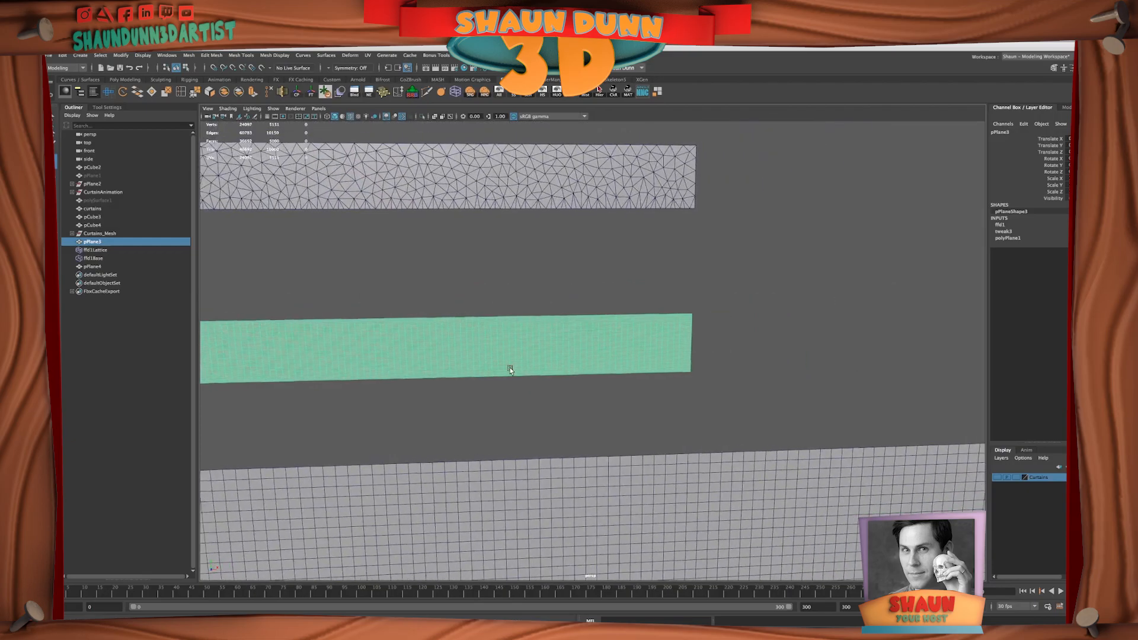
- Lower the Subdivisions Height in the strip plane's polyPlane1 input until its faces are roughly square
left_click(1014, 238)
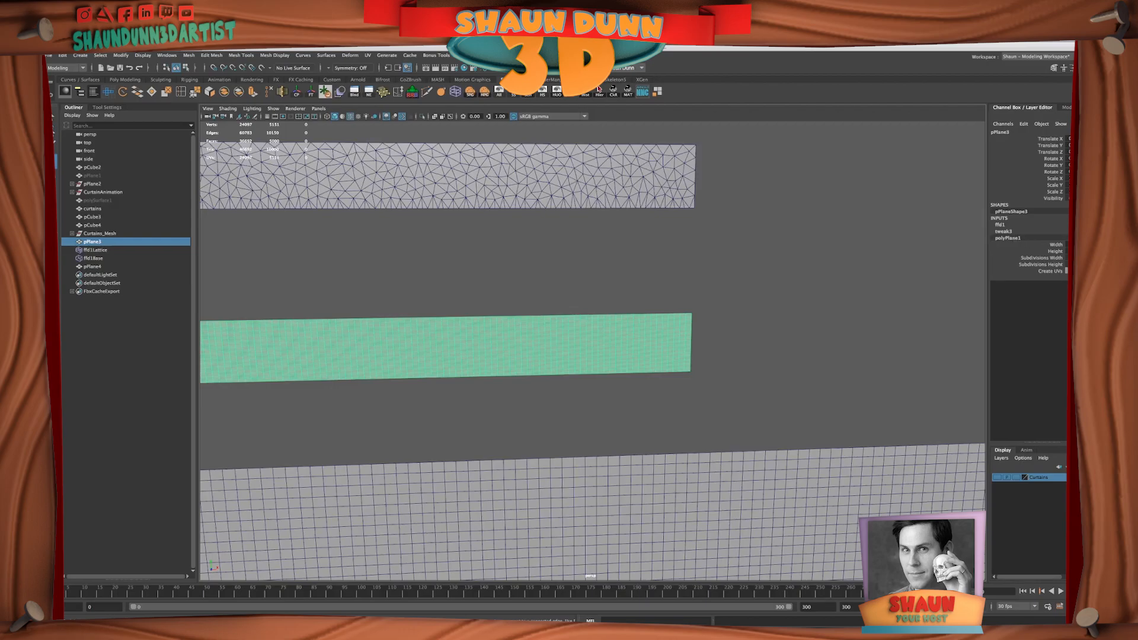
middle_click_drag(706, 314, 626, 324, "alt")
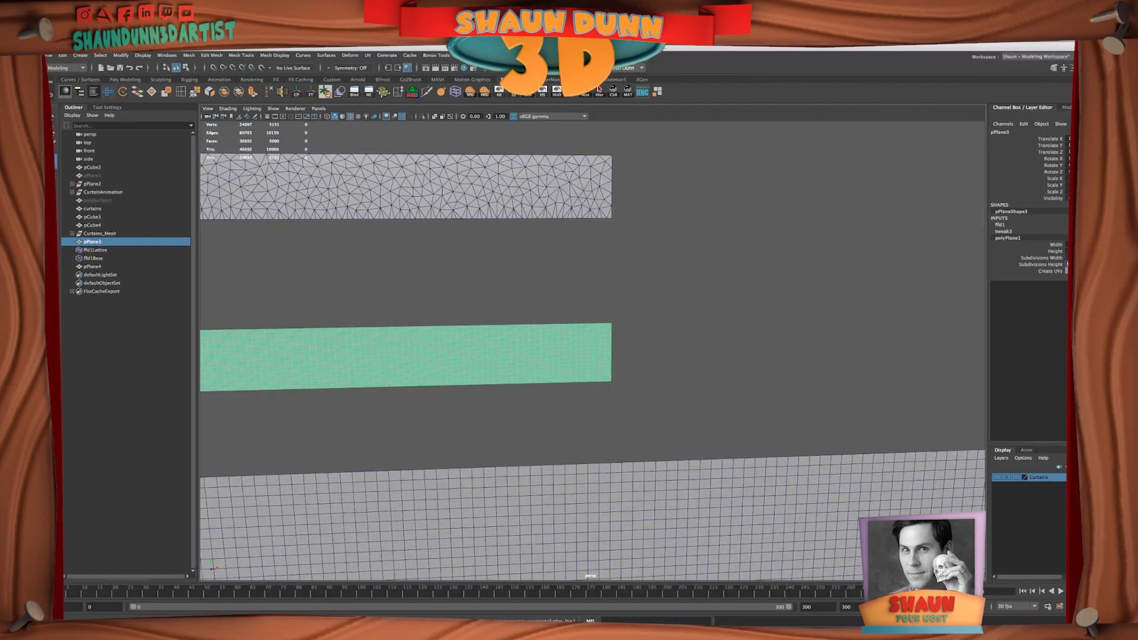
scroll(485, 407, "up", 5)
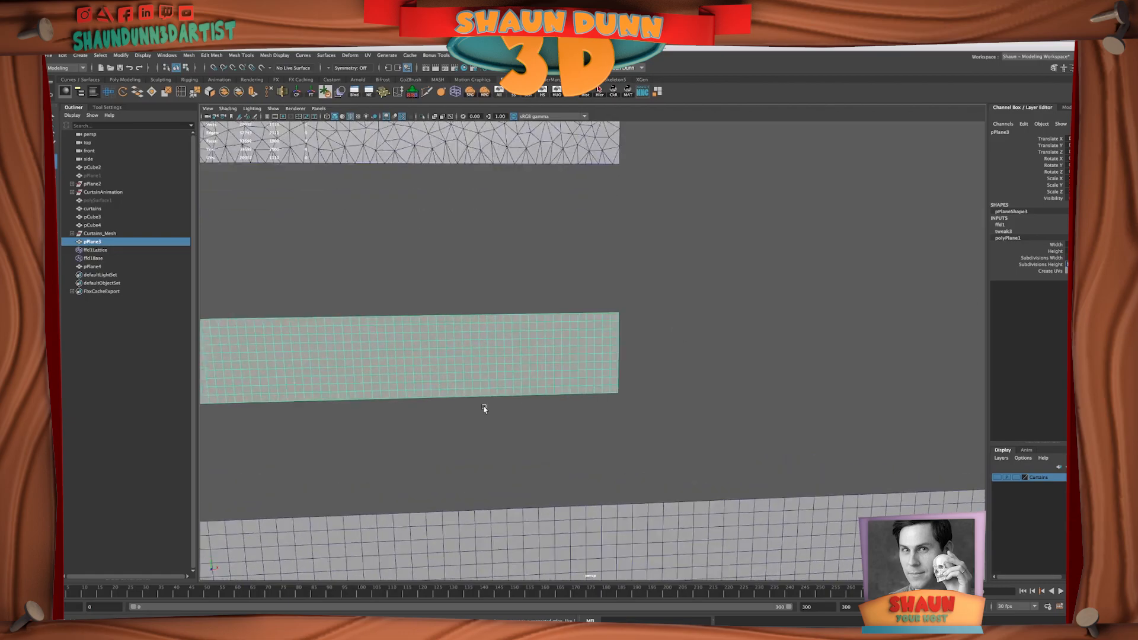
scroll(400, 418, "down", 8)
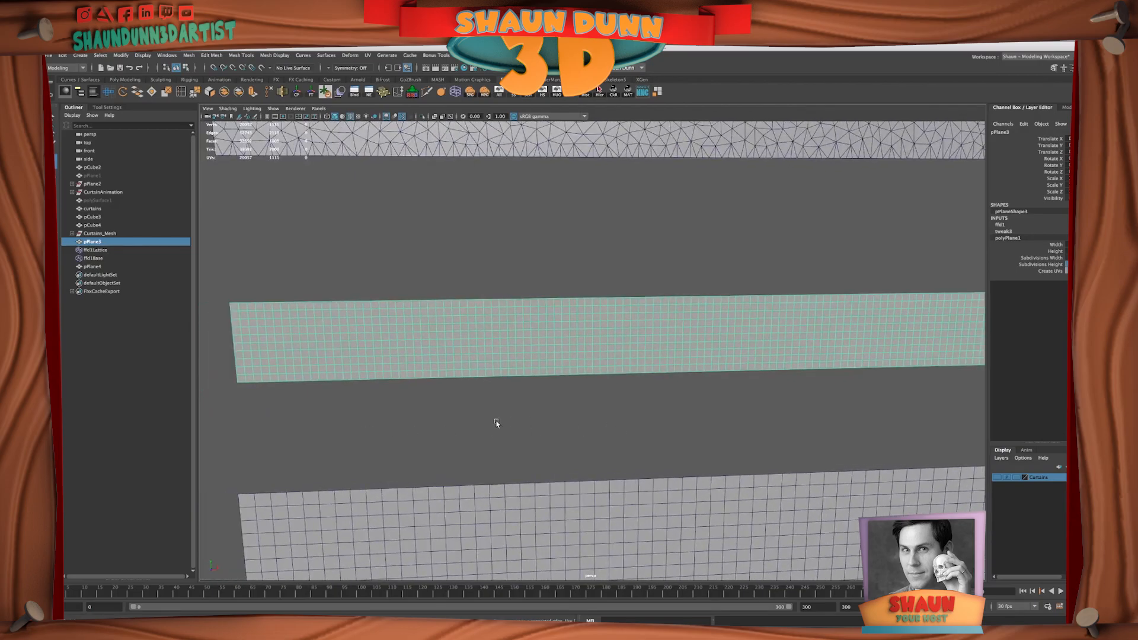
- Compare the quad strip plane's grid density with the large panel and the triangulated strip above it
middle_click_drag(510, 435, 495, 396, "alt")
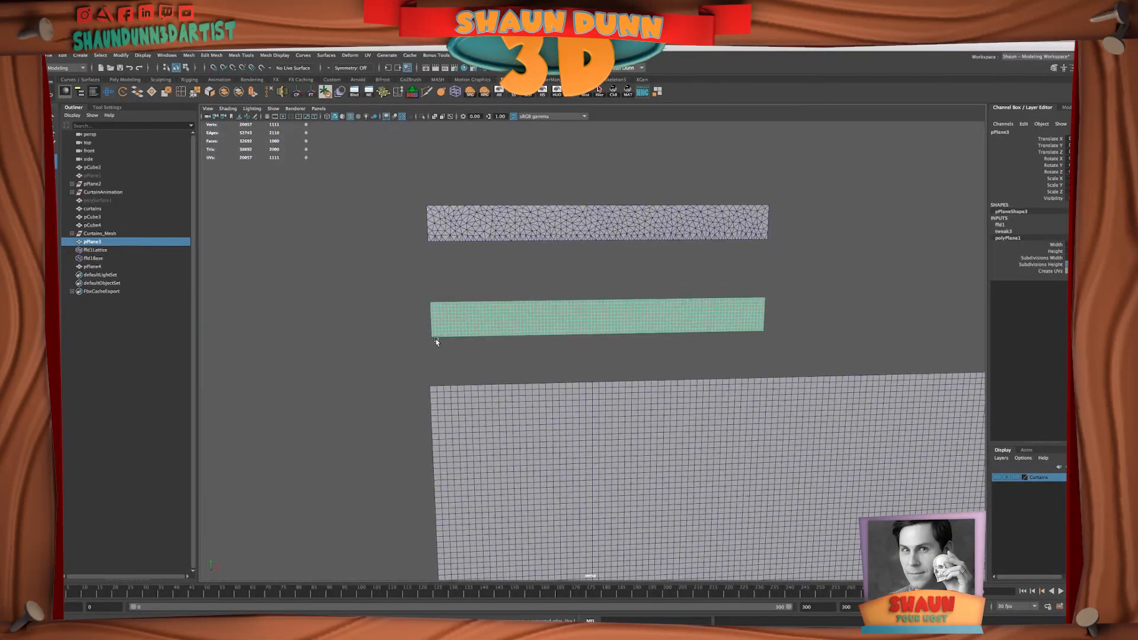
scroll(429, 340, "up", 3)
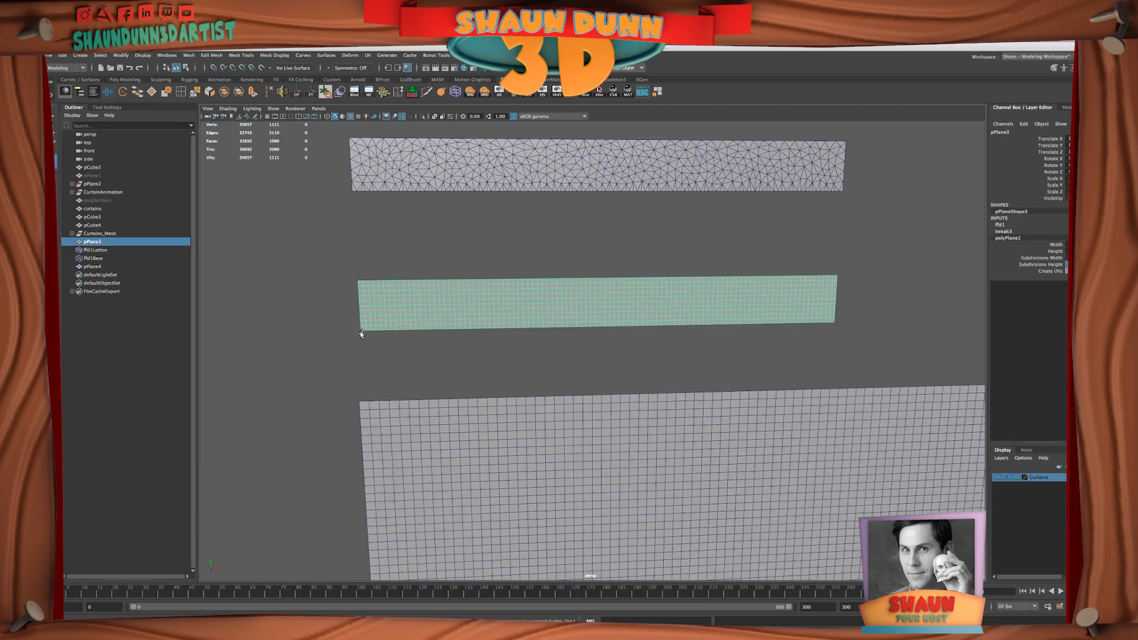
scroll(791, 407, "down", 5)
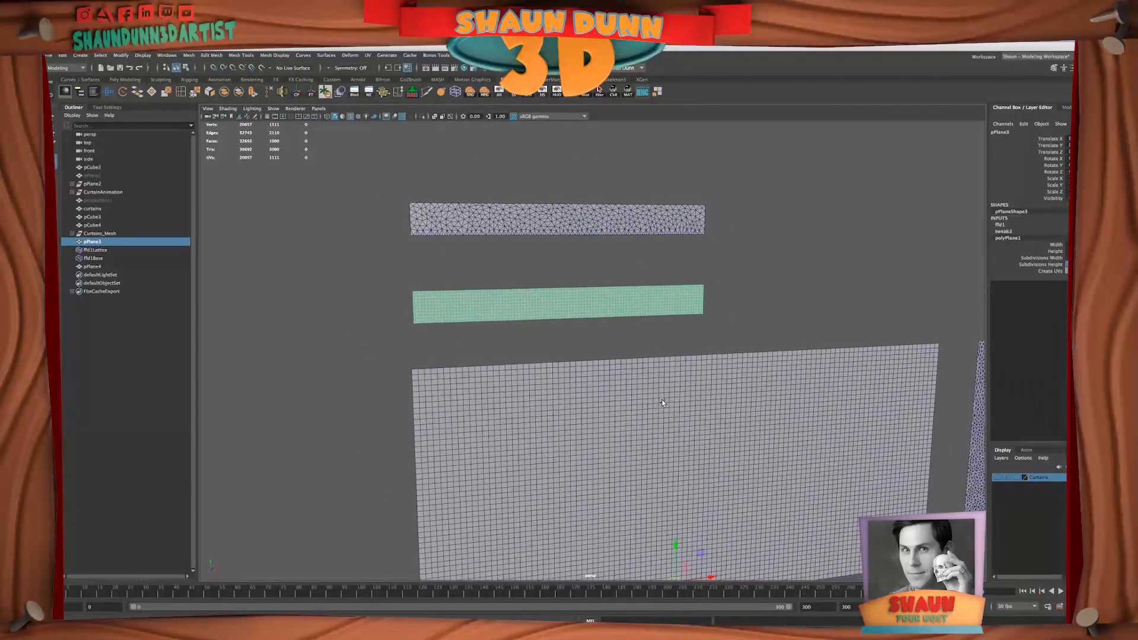
scroll(638, 408, "up", 5)
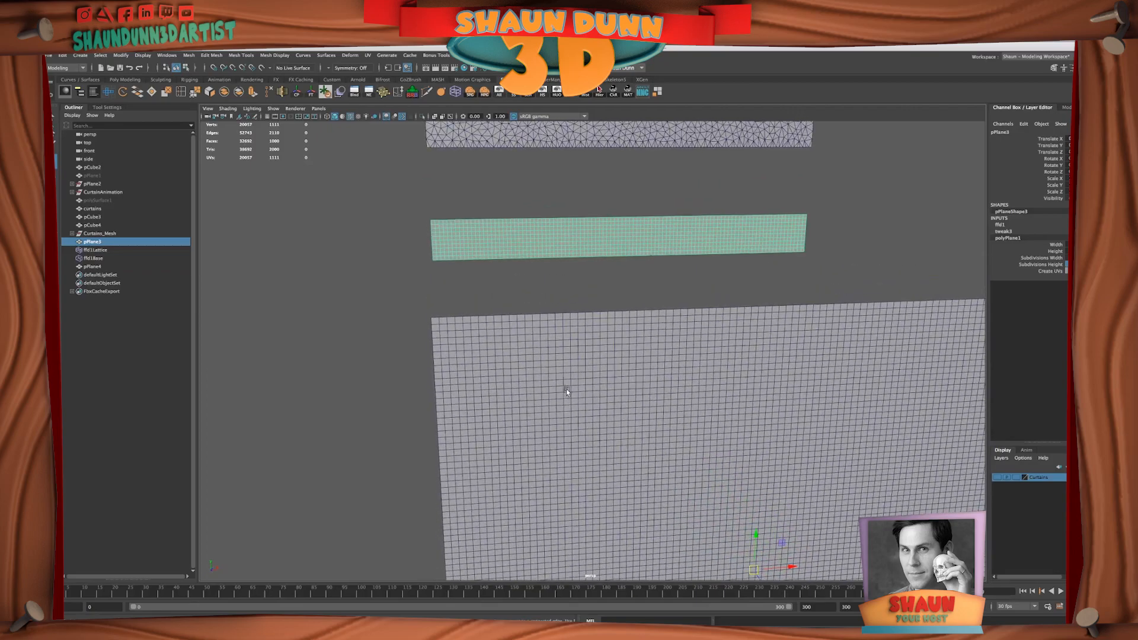
scroll(475, 320, "up", 2)
left_click_drag(548, 375, 493, 356, "alt")
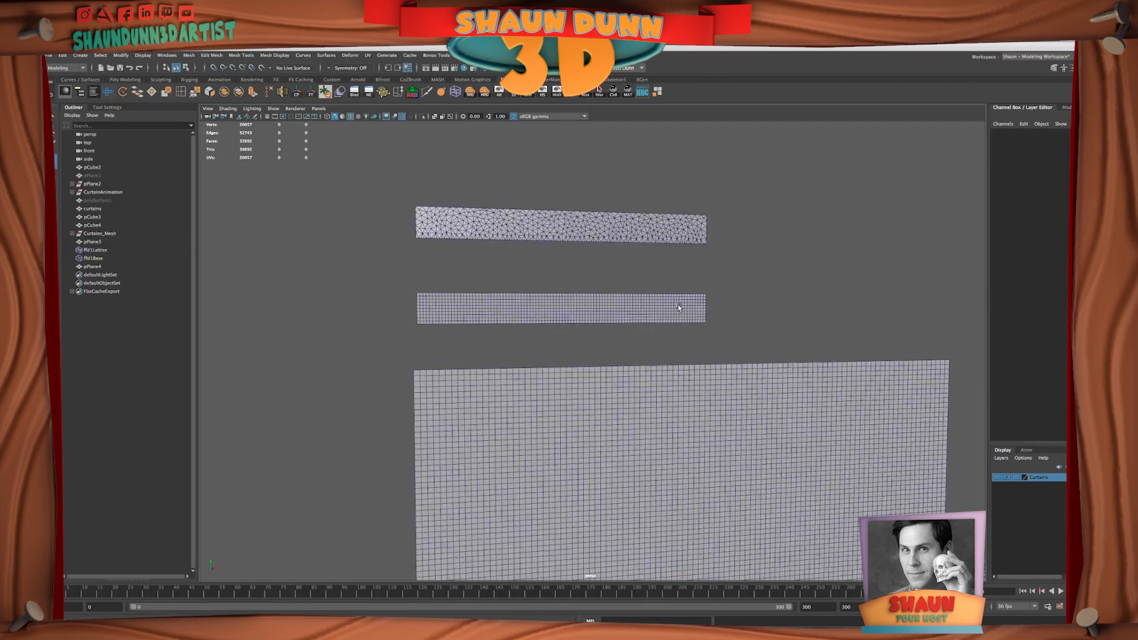
left_click(679, 307)
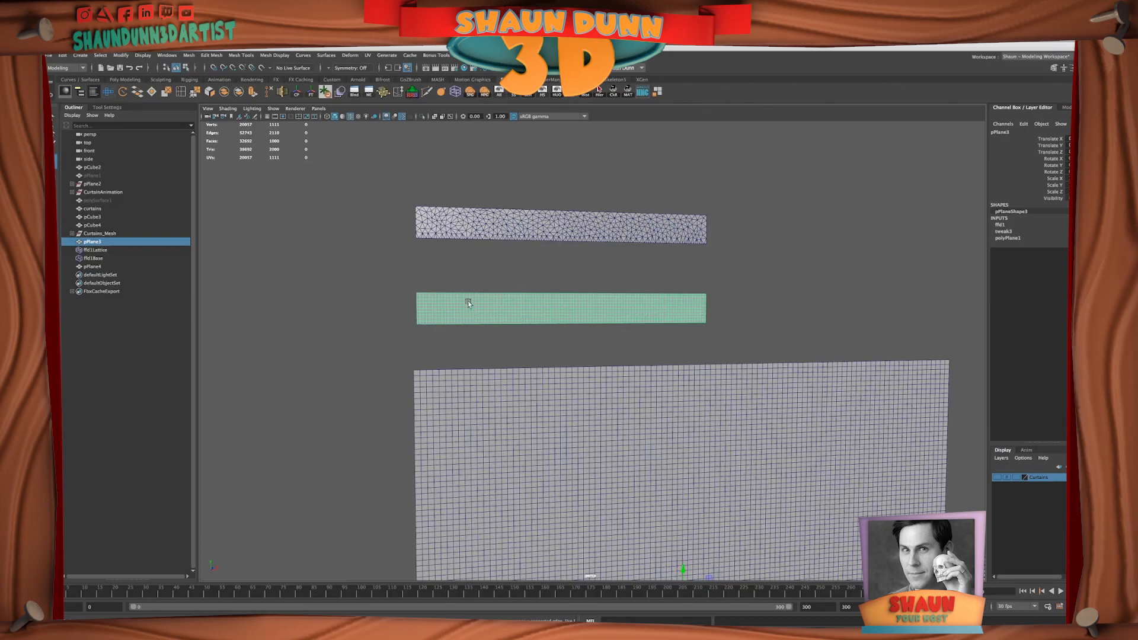
left_click(452, 228)
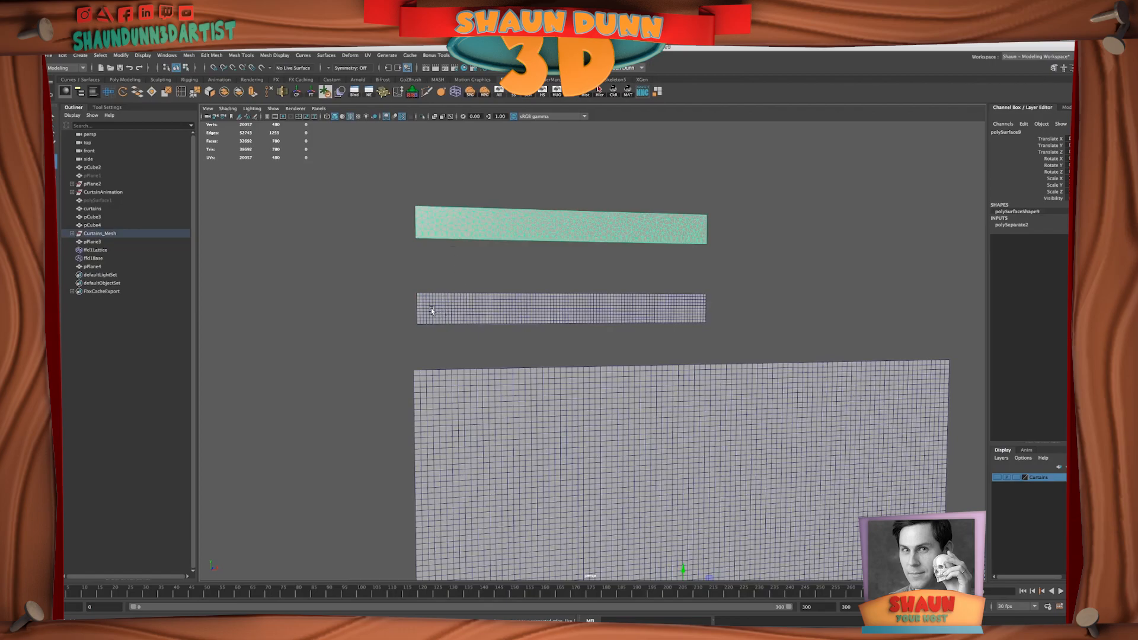
- Duplicate the quad strip plane pPlane3 and move the copy up above the remaining triangulated strip
left_click(557, 315)
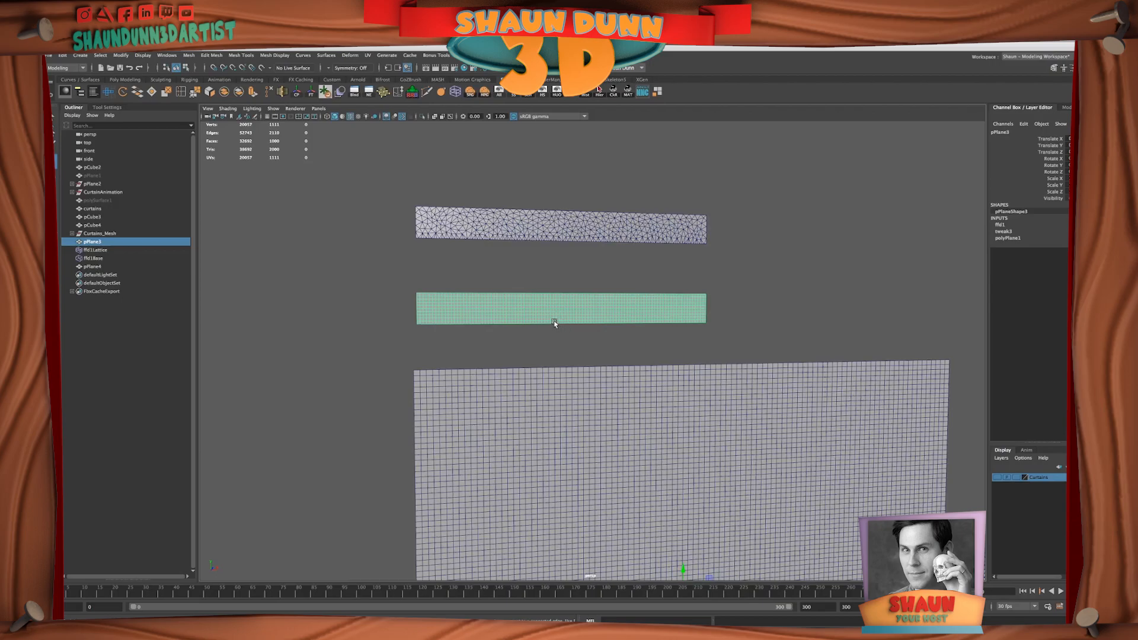
key("ctrl+d")
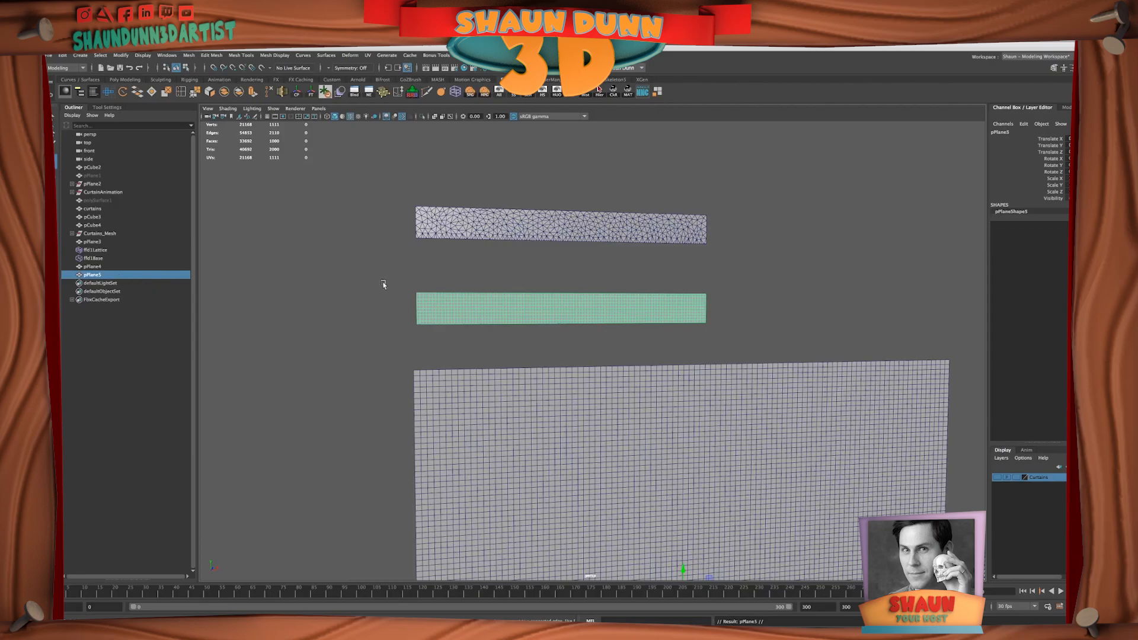
left_click(93, 241)
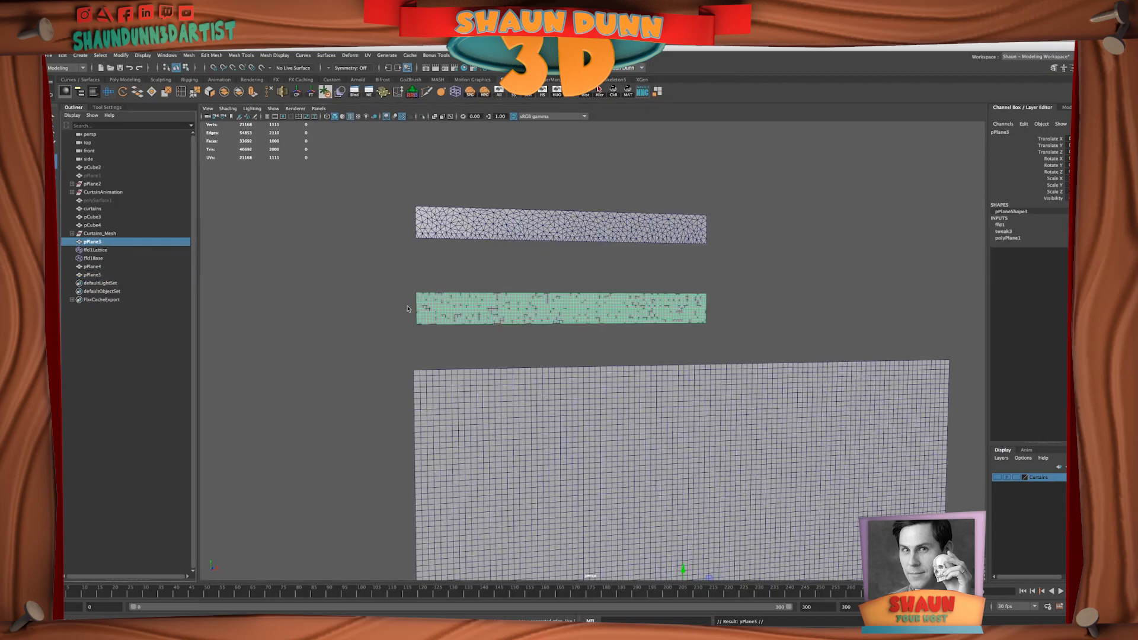
key("ctrl+d")
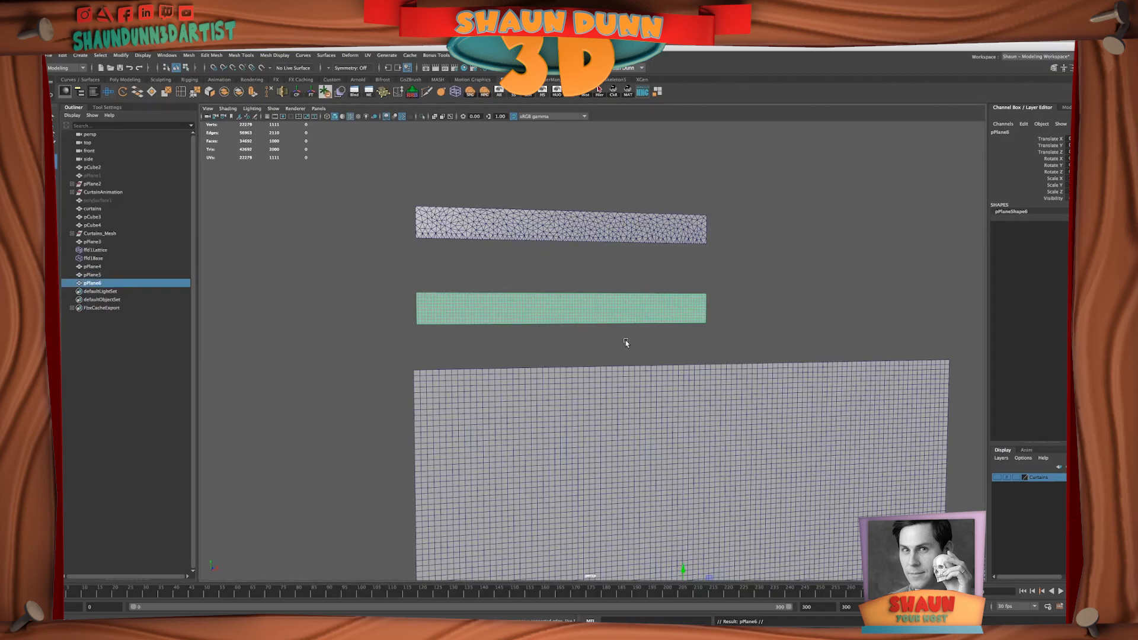
left_click_drag(683, 573, 675, 453)
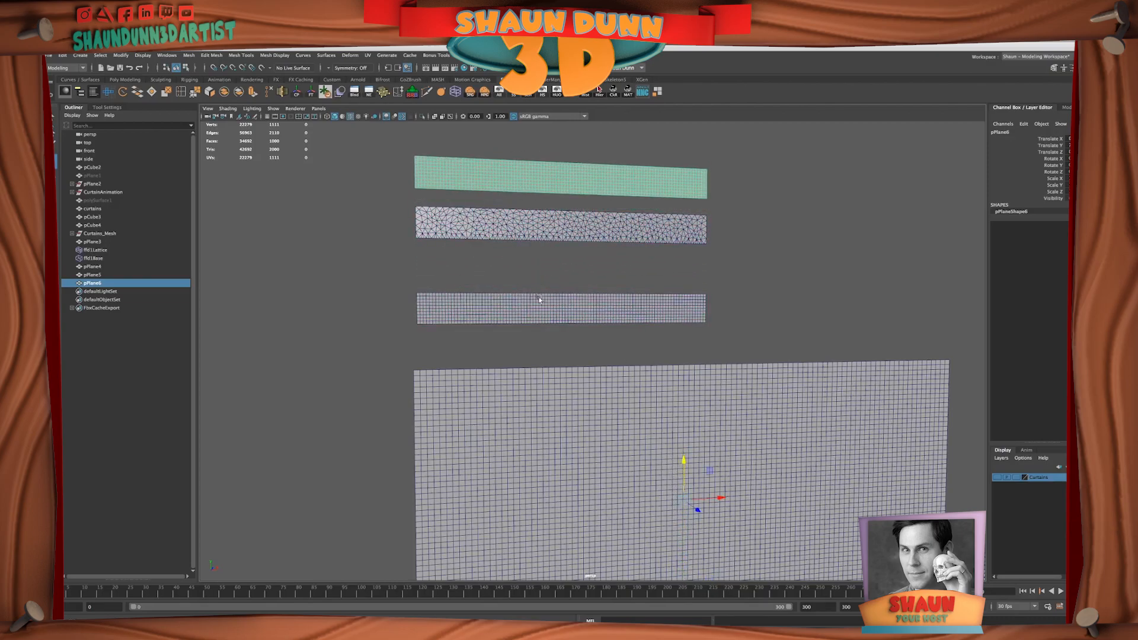
- Center the copied strip's pivot and relocate it to the copy's upper-left corner vertex
left_click(298, 93)
key("f")
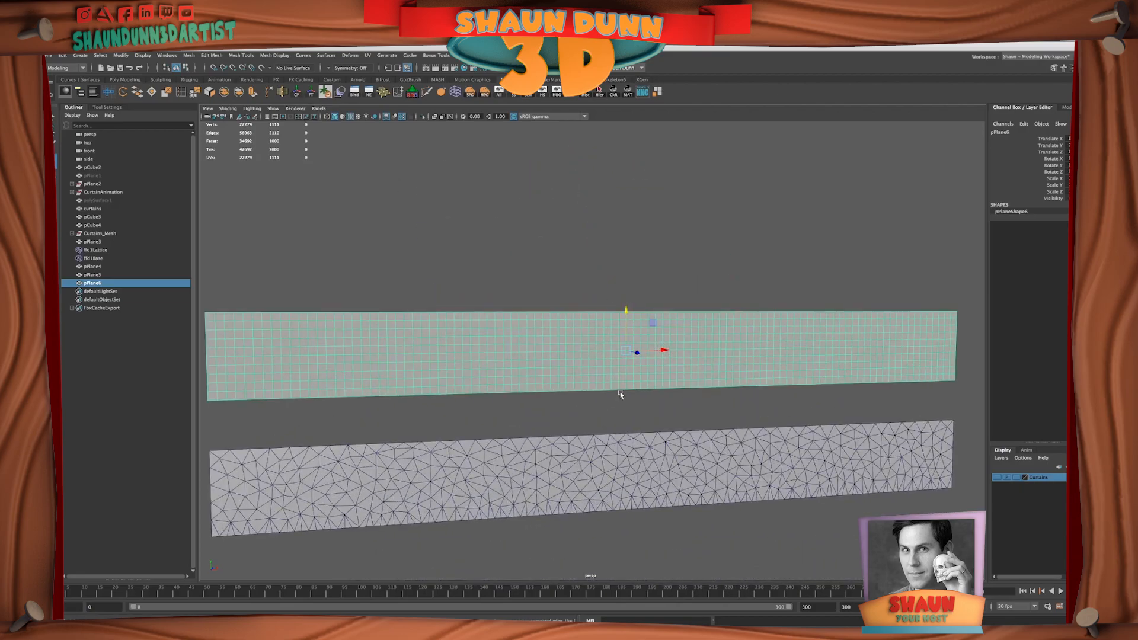
scroll(620, 350, "down", 3)
left_click_drag(620, 349, 246, 305)
key("d")
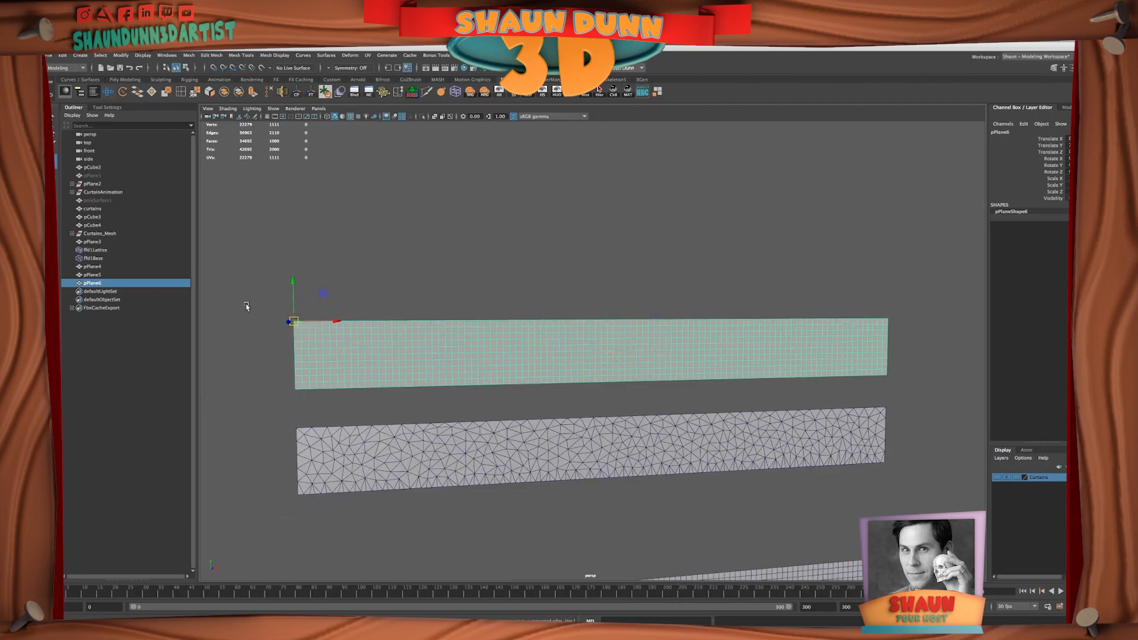
- Vertex-snap the copied strip onto the upper-left corner of the triangulated strip and check how the two line up
middle_click_drag(319, 392, 355, 363, "alt")
key("v")
left_click_drag(333, 289, 336, 395)
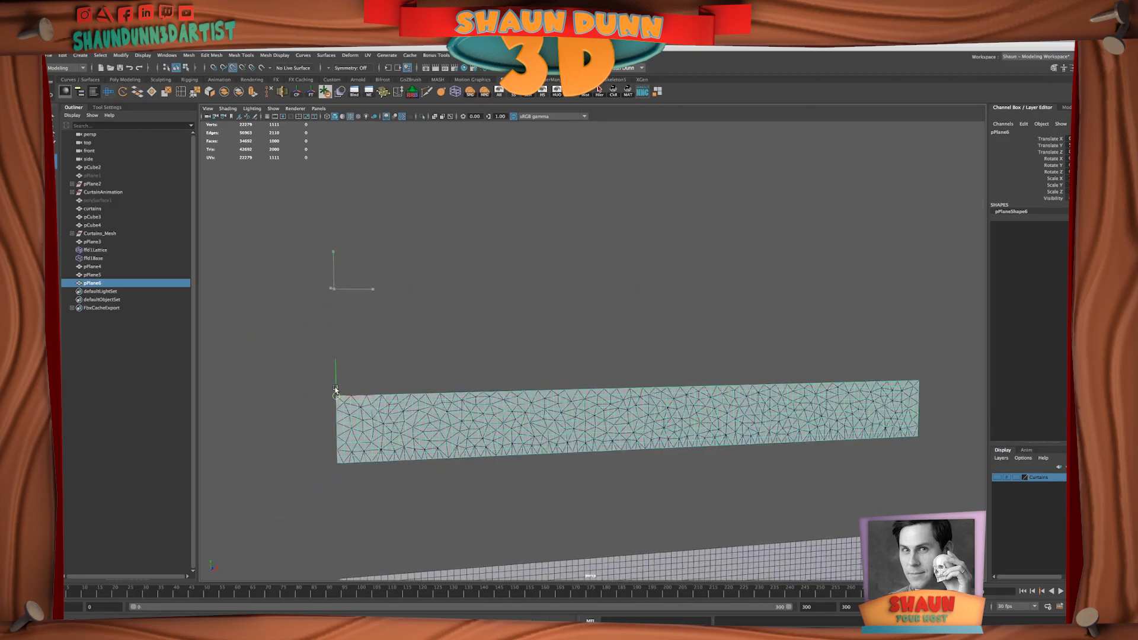
scroll(439, 454, "down", 3)
middle_click_drag(555, 465, 535, 406, "alt")
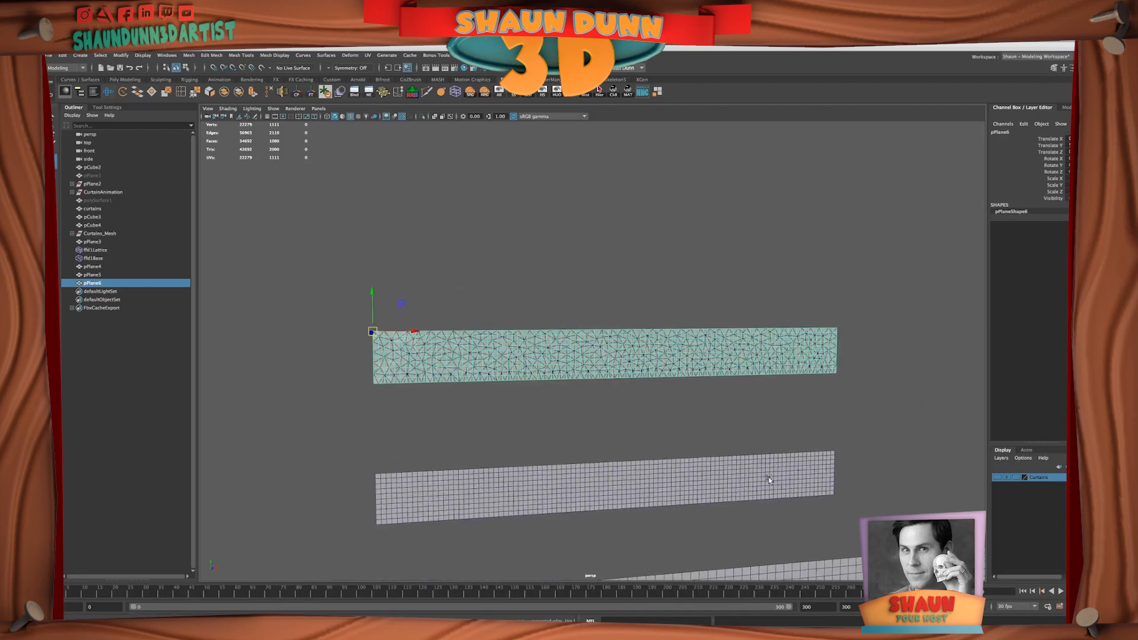
scroll(768, 486, "down", 2)
scroll(767, 495, "up", 1)
middle_click_drag(767, 496, 610, 408, "alt")
- Select the triangulated upper strip overlapping the copied plane and hide it
scroll(611, 409, "down", 5)
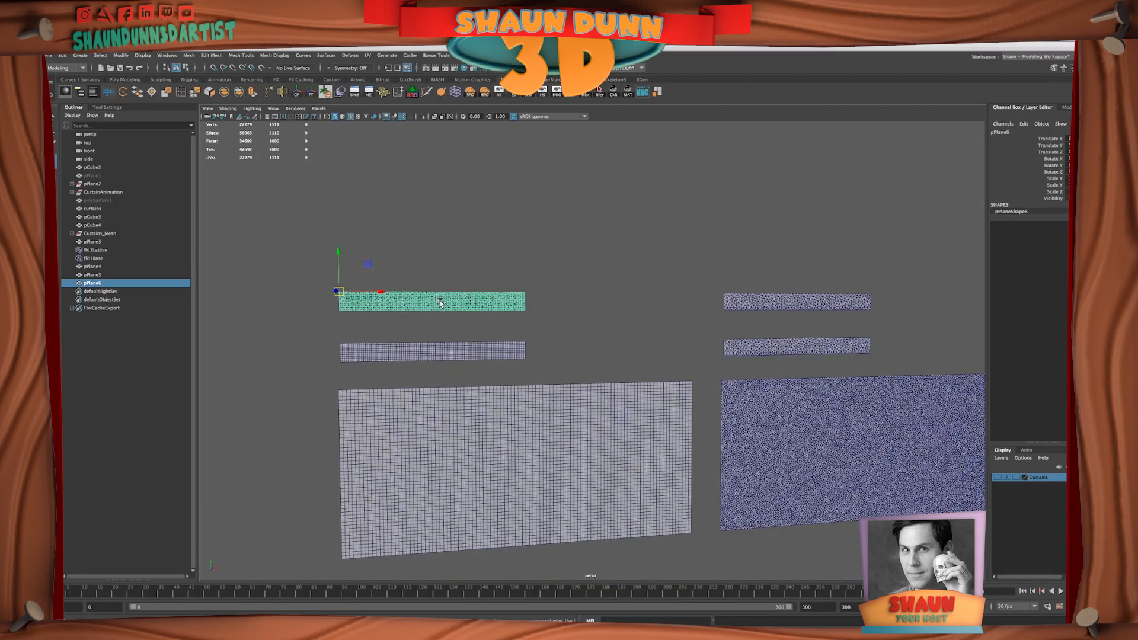
left_click(463, 305)
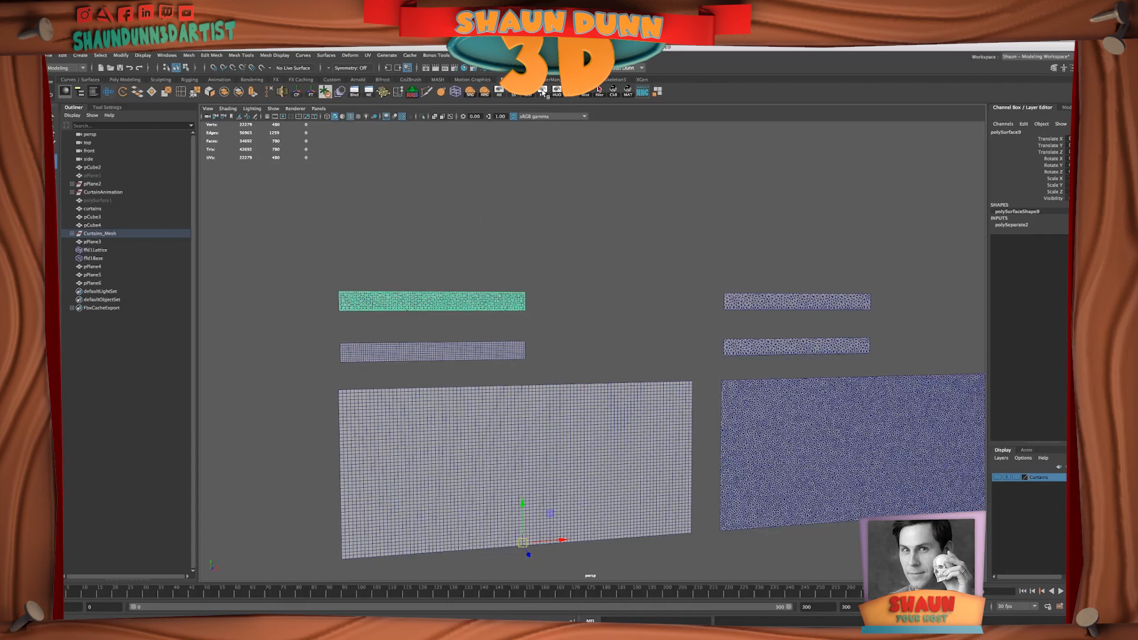
left_click(542, 92)
- Combine the two quad strips and the large quad panel of the first curtain into one mesh
left_click(431, 301)
left_click(440, 349, "shift")
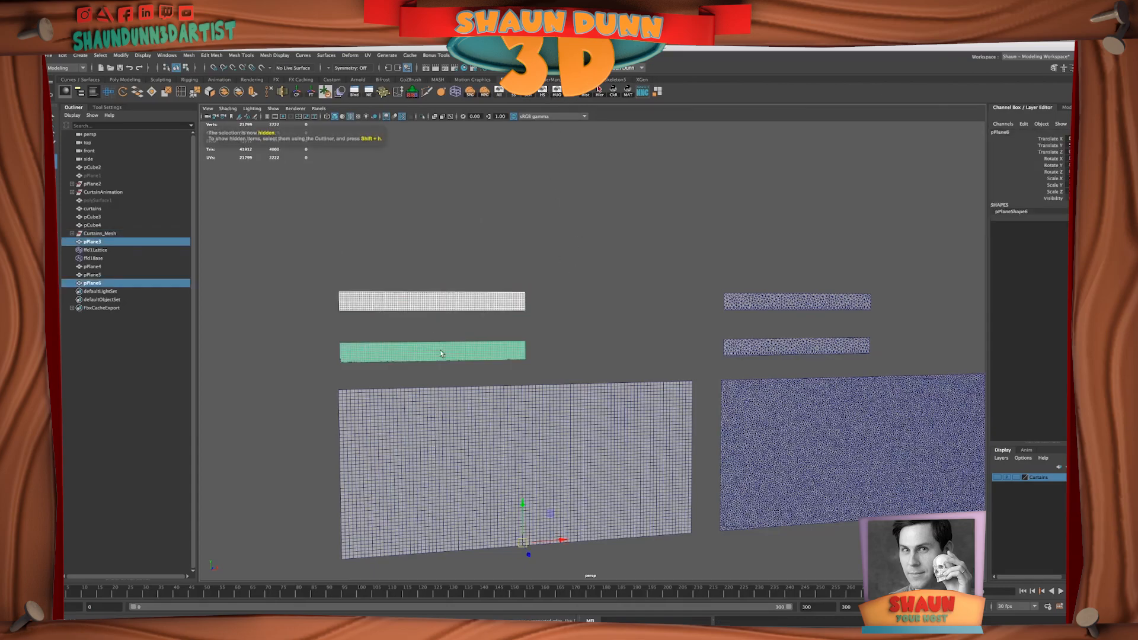
left_click(452, 402, "shift")
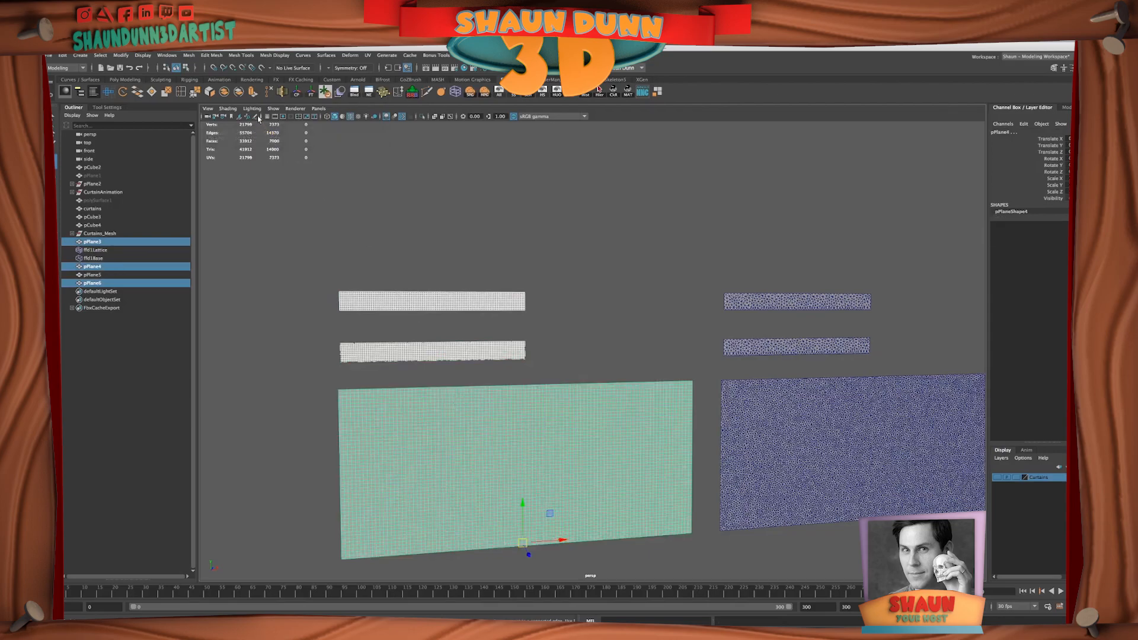
left_click(225, 92)
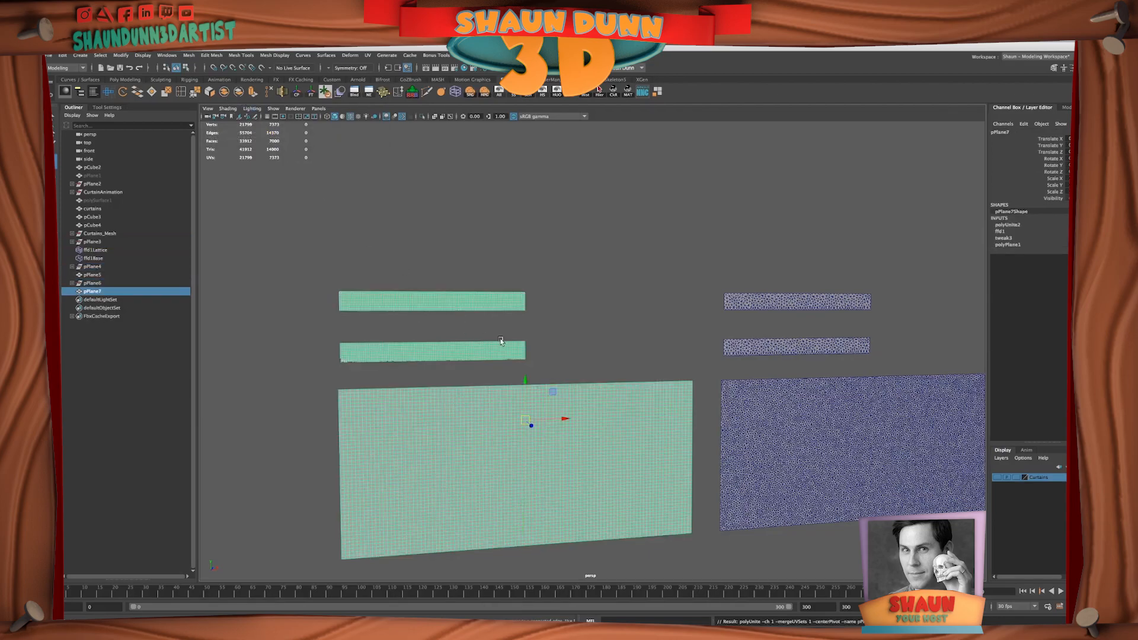
- Snap the combined mesh's pivot to the upper-left corner vertex of its top strip
key("d")
key("v")
left_click_drag(523, 417, 319, 277)
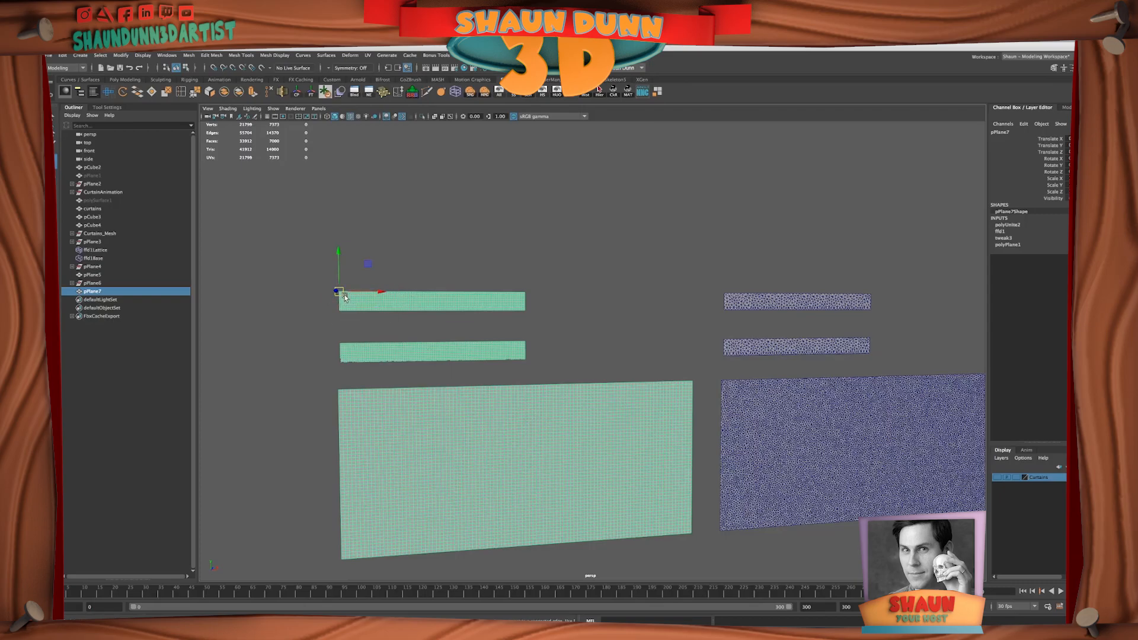
- Duplicate the combined quad mesh and vertex-snap the copy onto the top strip's upper-left corner in the second curtain's triangulated patterns
key("ctrl+d")
left_click_drag(343, 294, 673, 307)
middle_click_drag(703, 324, 435, 326, "alt")
scroll(531, 351, "up", 5)
left_click_drag(341, 285, 503, 283)
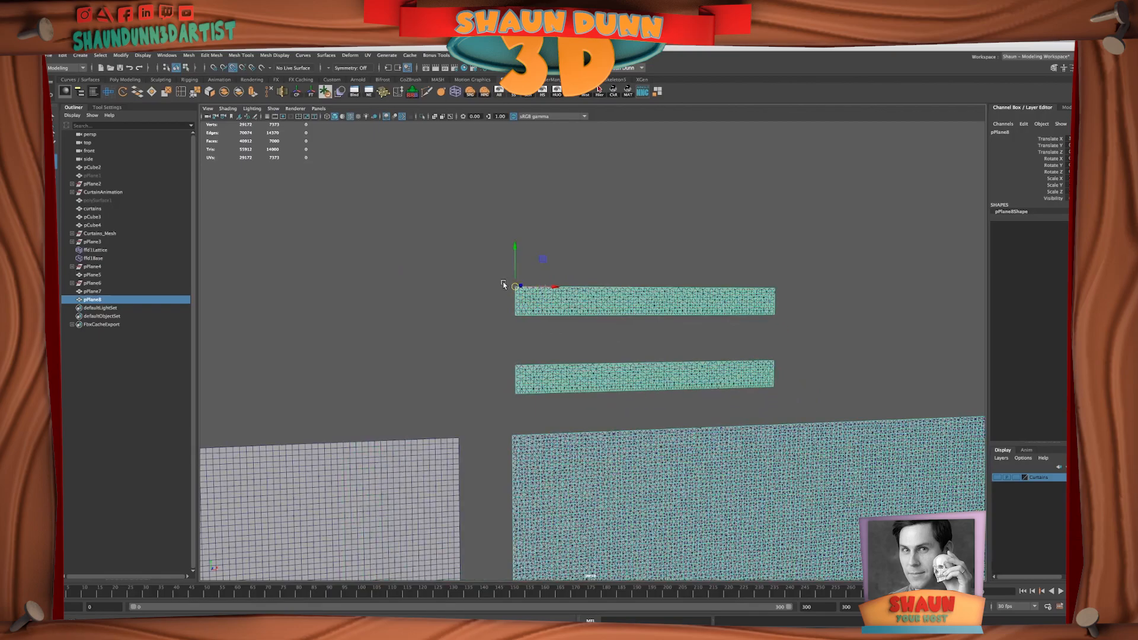
scroll(535, 323, "down", 5)
middle_click_drag(548, 337, 651, 262, "alt")
left_click_drag(713, 378, 642, 335, "alt")
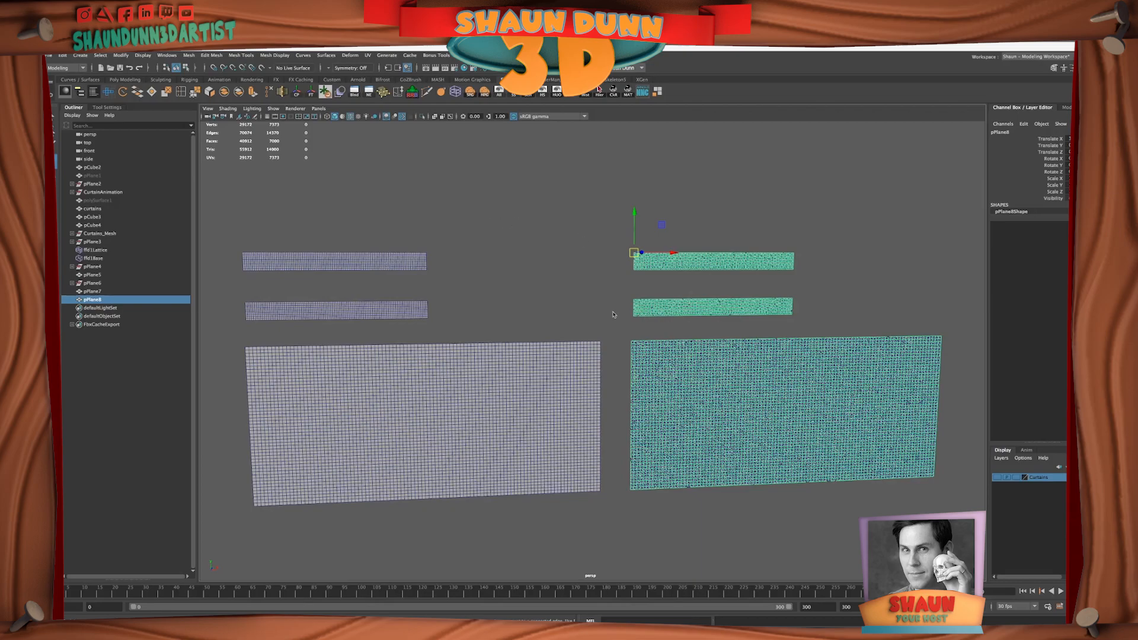
- Separate the first curtain's combined mesh back into individual planes and check that each piece selects on its own
left_click(408, 266)
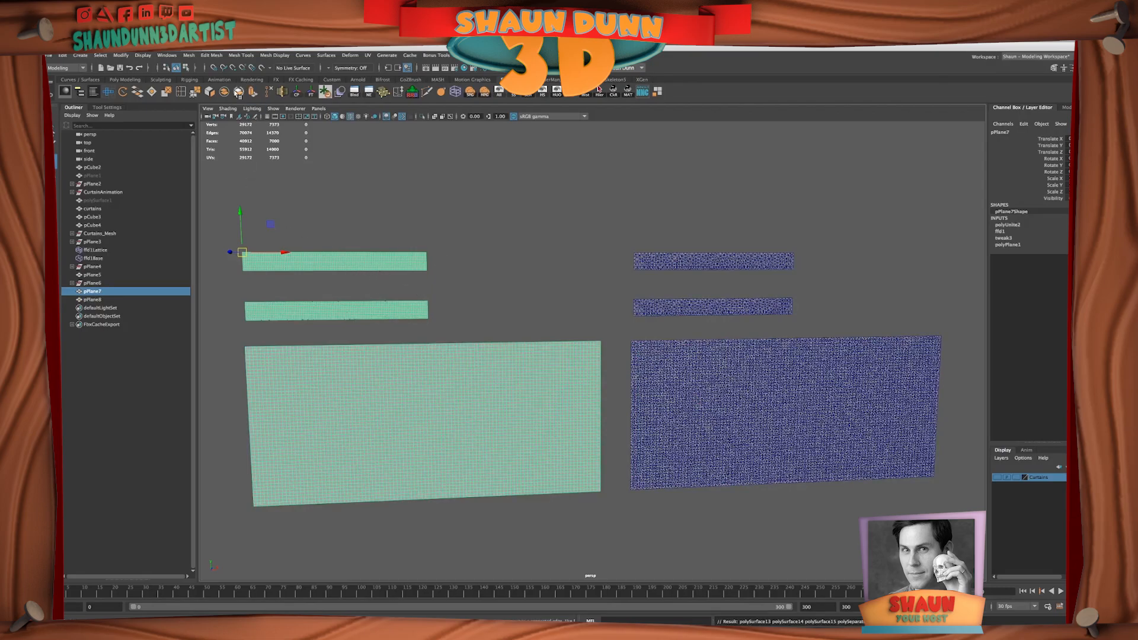
left_click(239, 92)
left_click(341, 259)
left_click(348, 307)
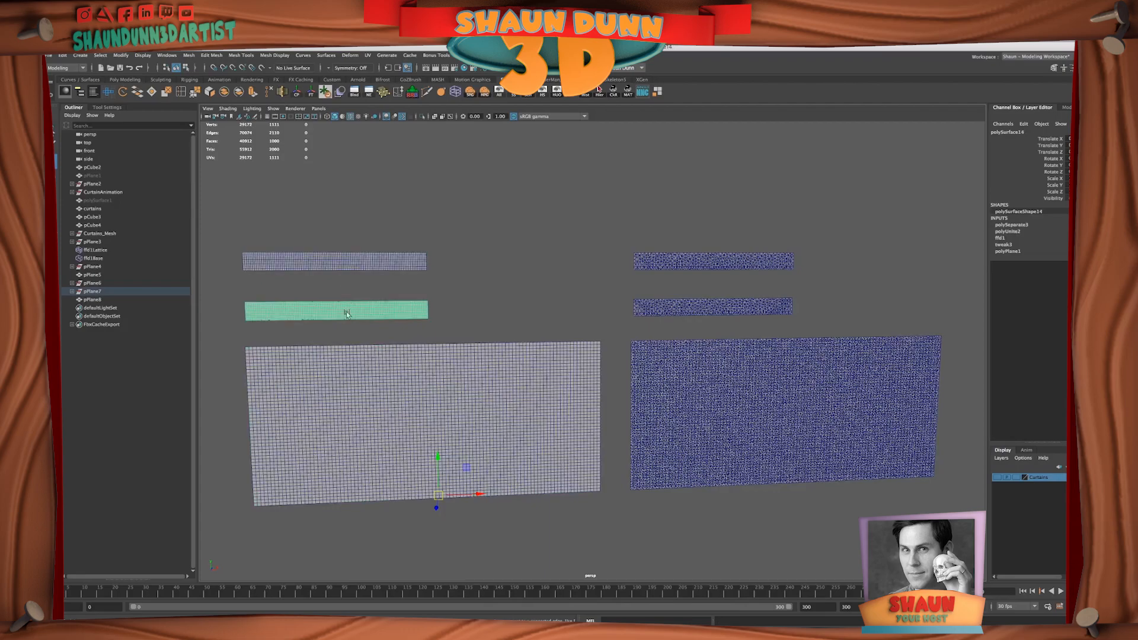
left_click(345, 380)
left_click_drag(456, 237, 419, 355)
- Select the second curtain's triangulated strips and large panel beneath the quad copy and hide them
left_click(685, 260)
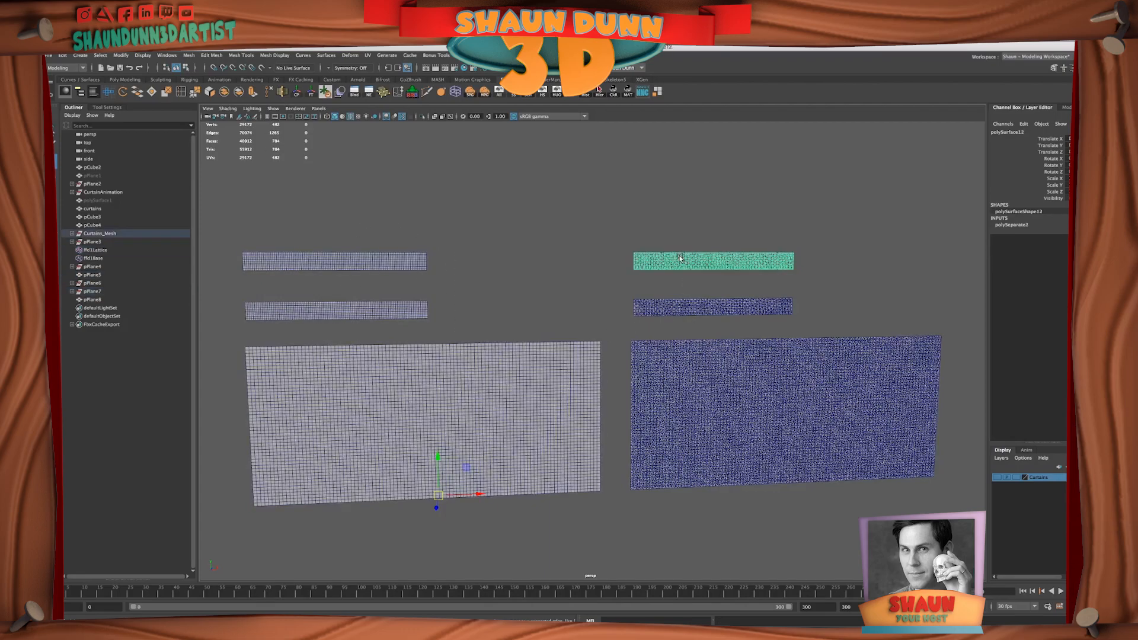
left_click(684, 258, "shift")
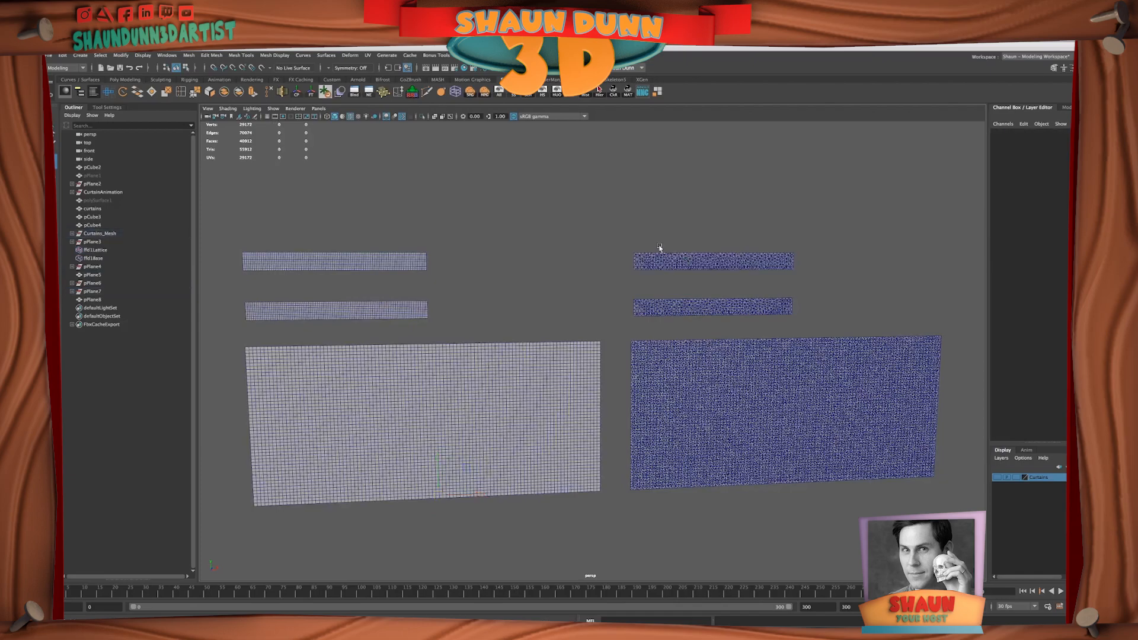
left_click_drag(656, 242, 675, 257)
left_click(685, 263, "shift")
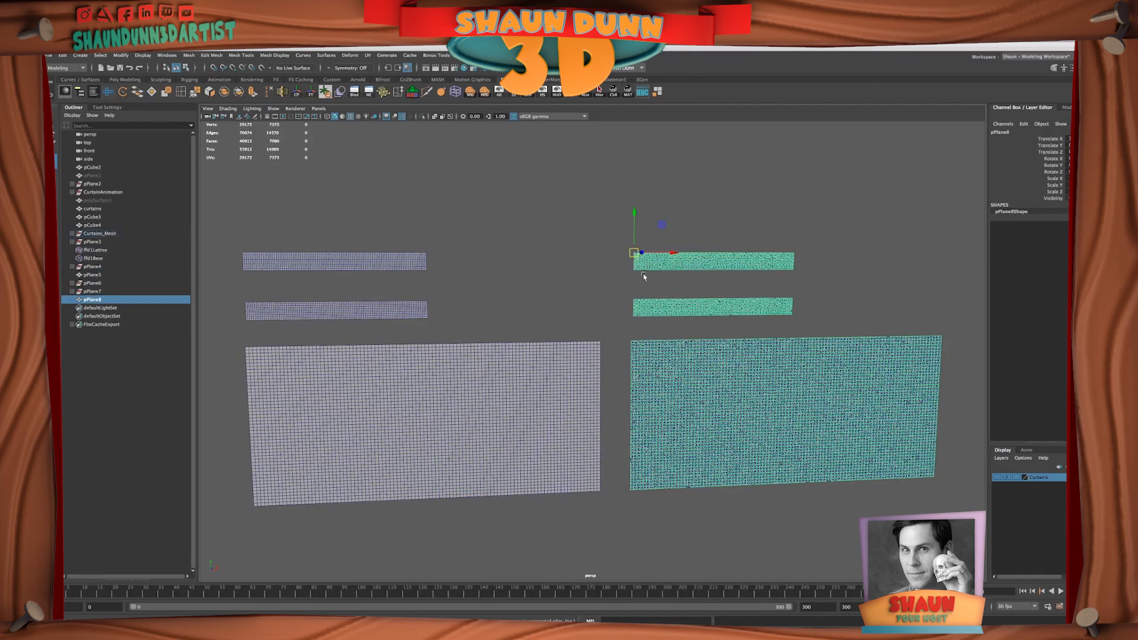
left_click_drag(691, 230, 764, 259)
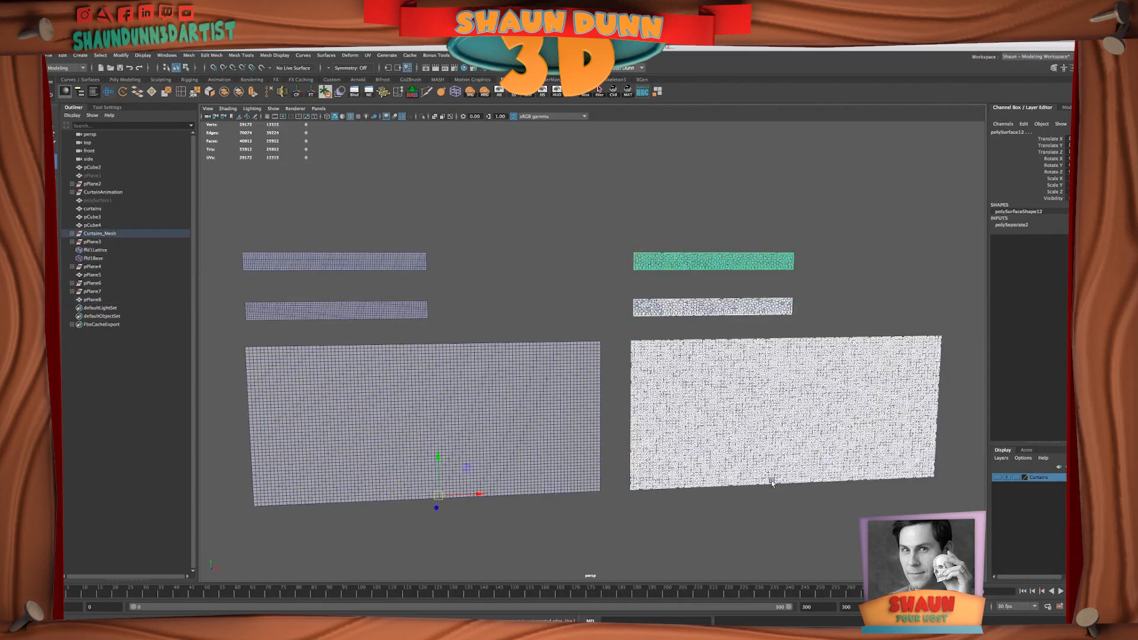
left_click(543, 96)
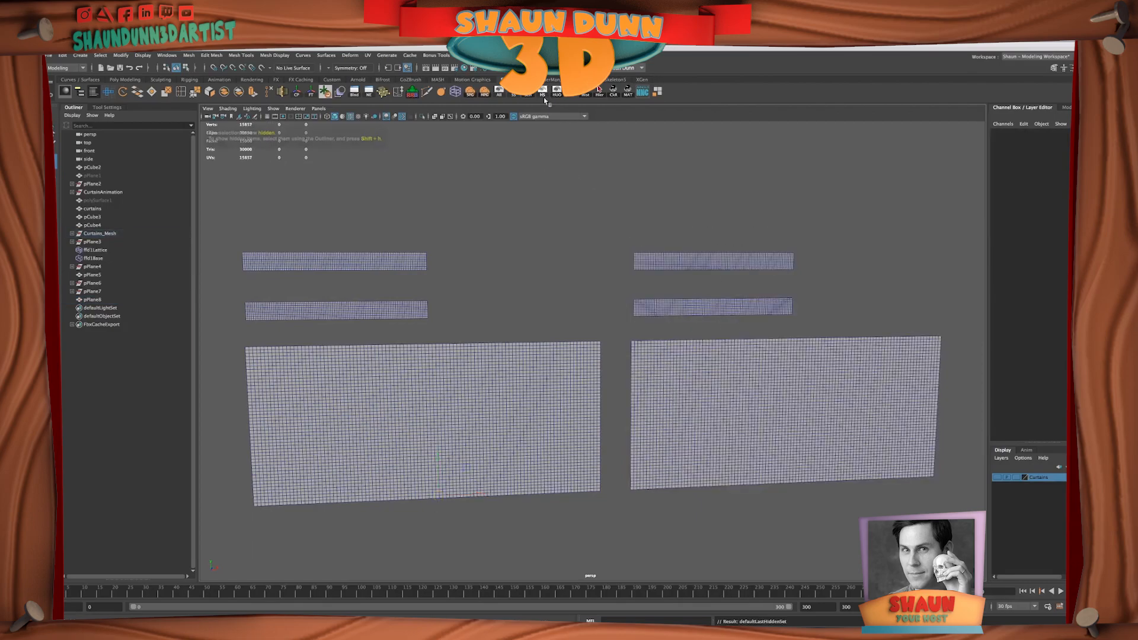
- Separate the duplicated quad mesh of the second curtain into individual planes
left_click(704, 268)
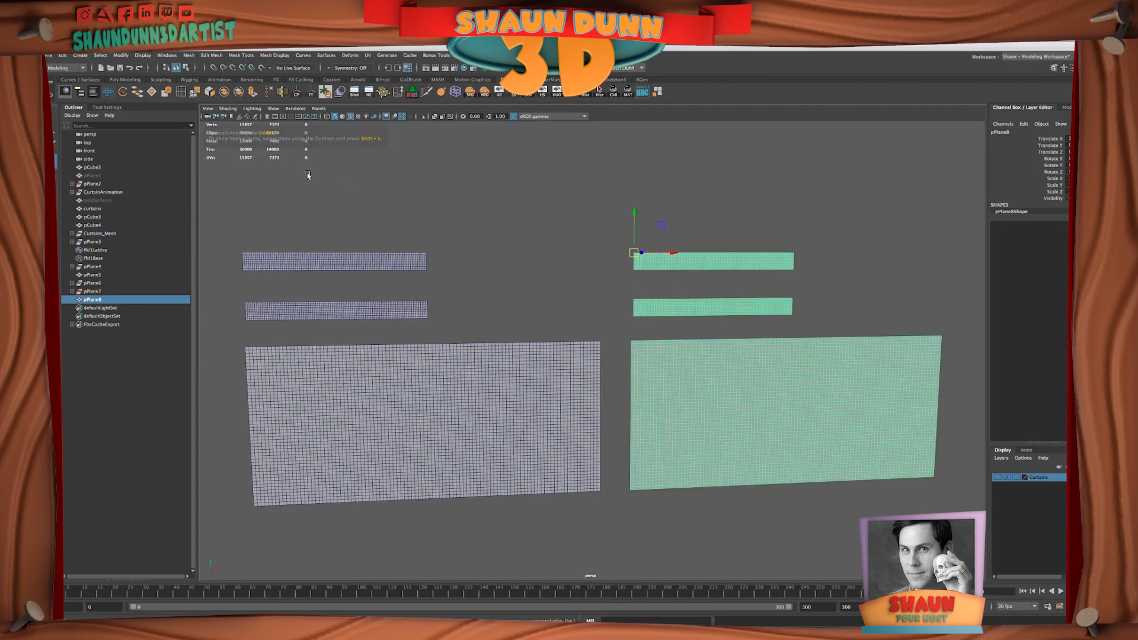
left_click(239, 92)
left_click(483, 282)
- Delete the construction history and freeze the transformations of all the quad planes of both curtains, then deselect them
left_click_drag(336, 212, 827, 509)
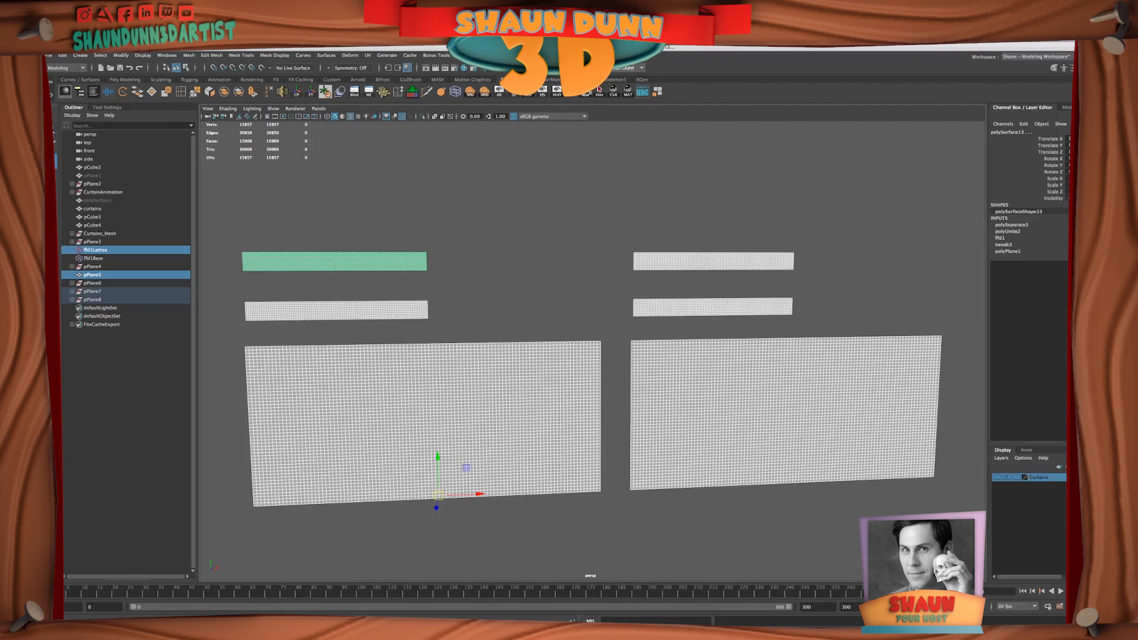
left_click(598, 89)
left_click(311, 92)
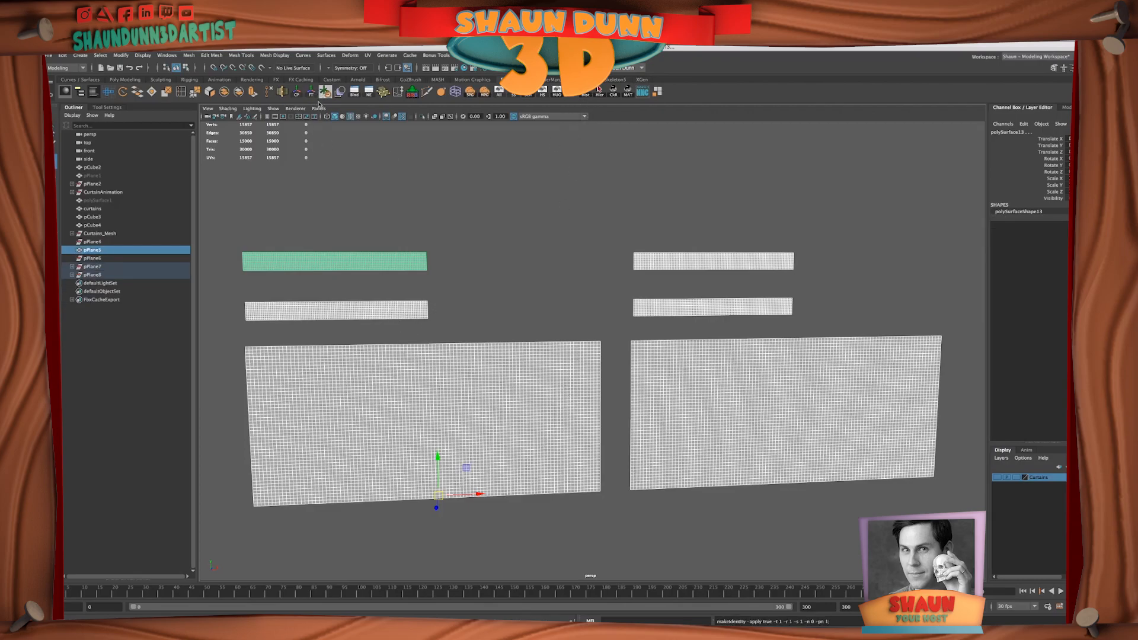
left_click(524, 291)
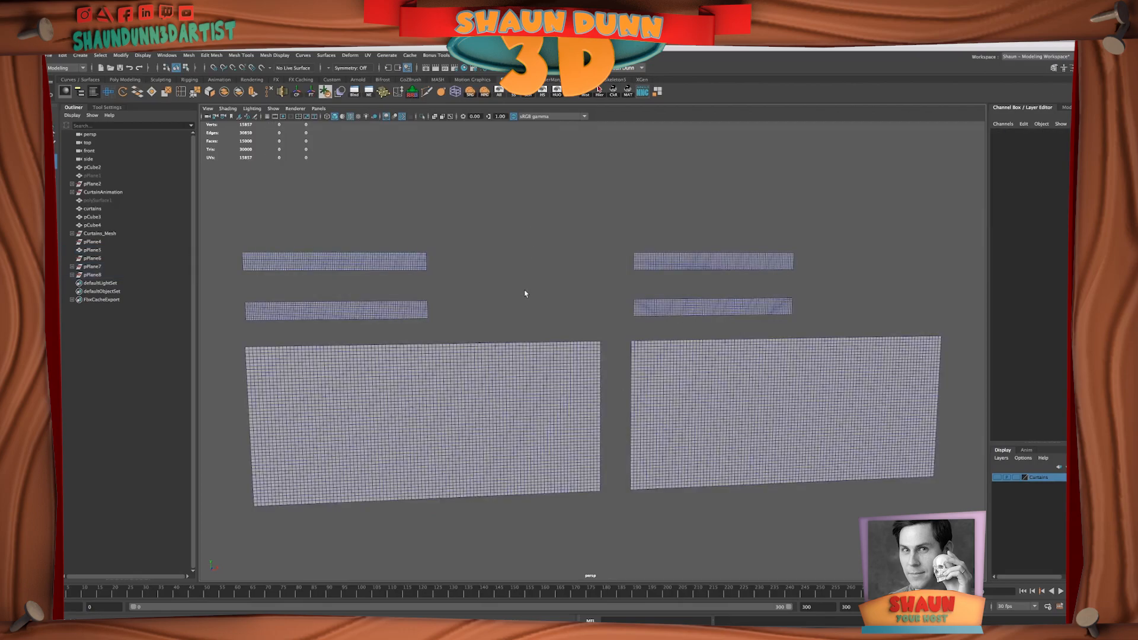
- Unparent all six quad curtain planes from their groups and delete the leftover pPlane4 to pPlane8 groups, then deselect everything
left_click_drag(337, 180, 791, 496)
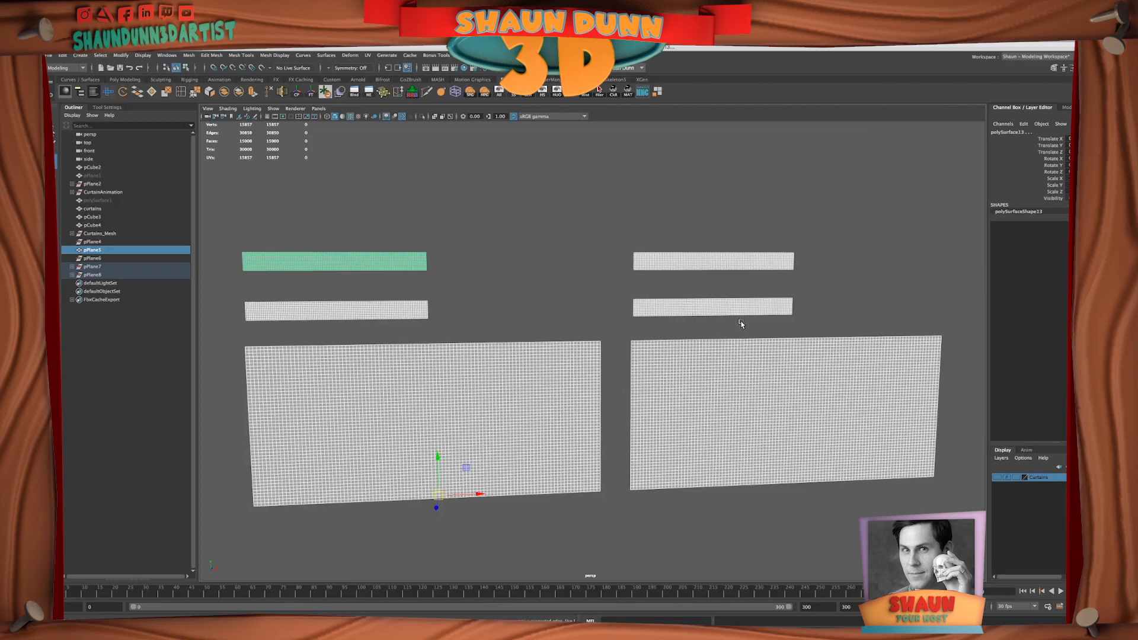
key("shift+p")
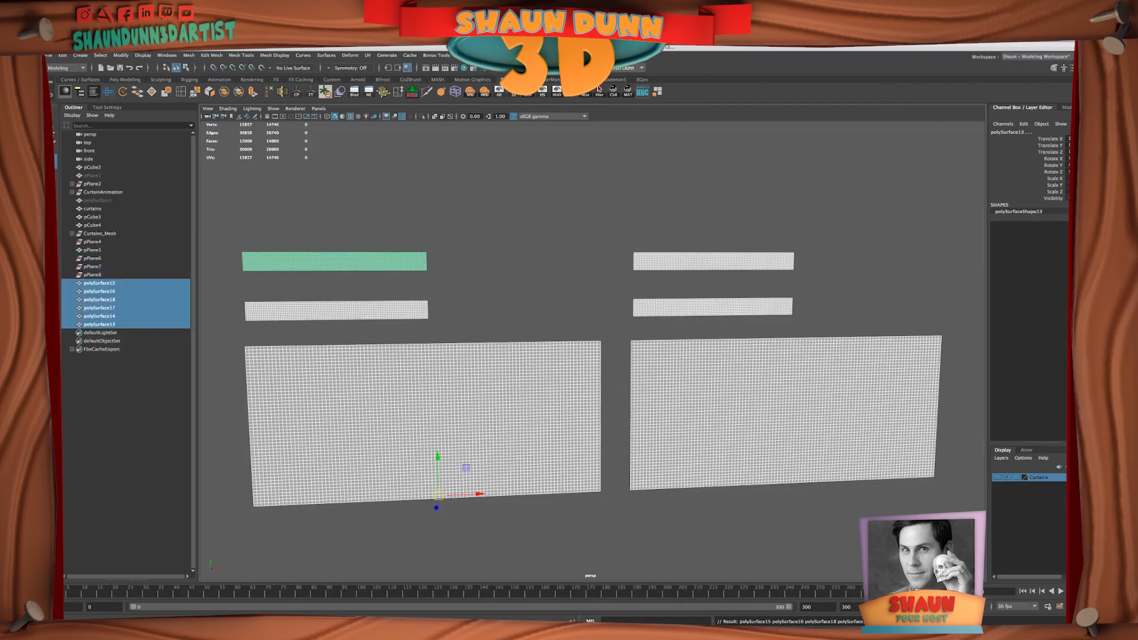
left_click(108, 274)
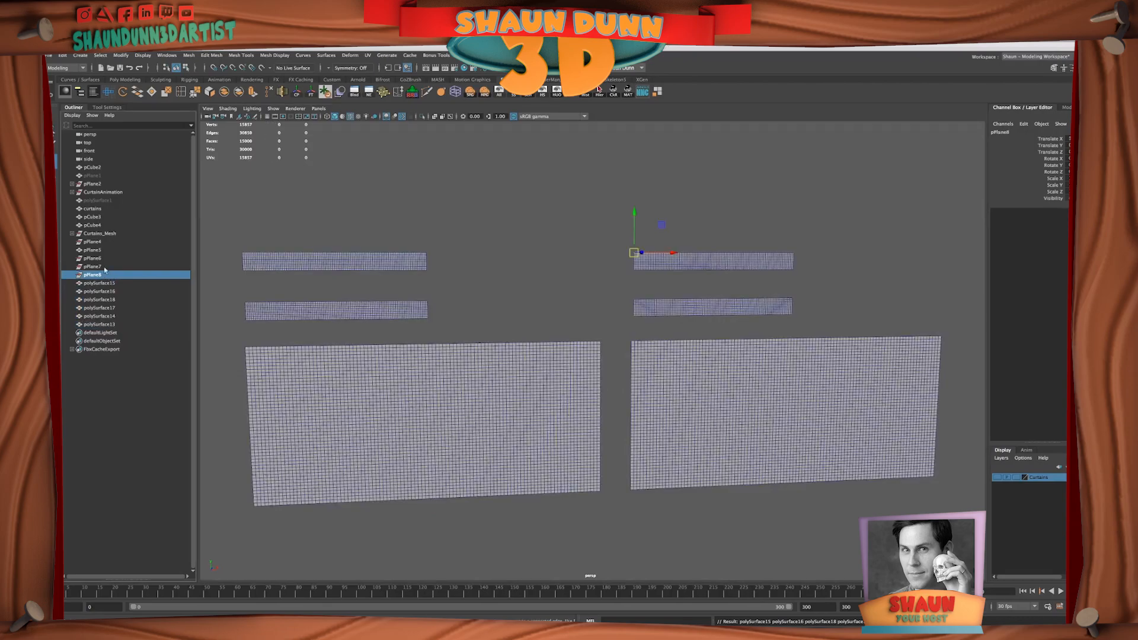
left_click(104, 244, "shift")
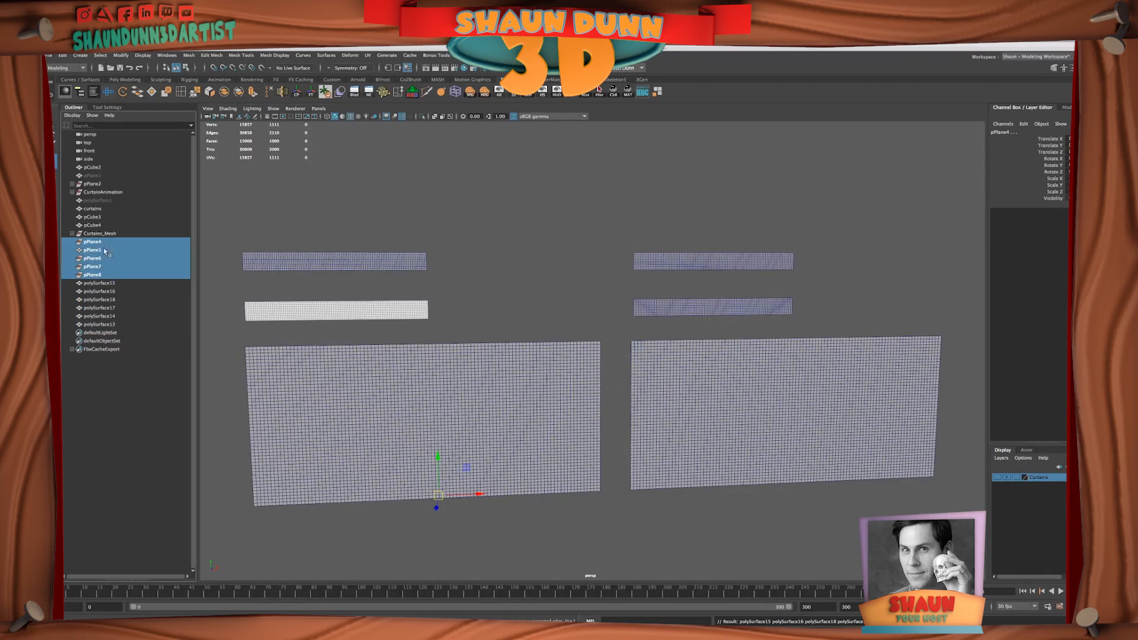
key("Delete")
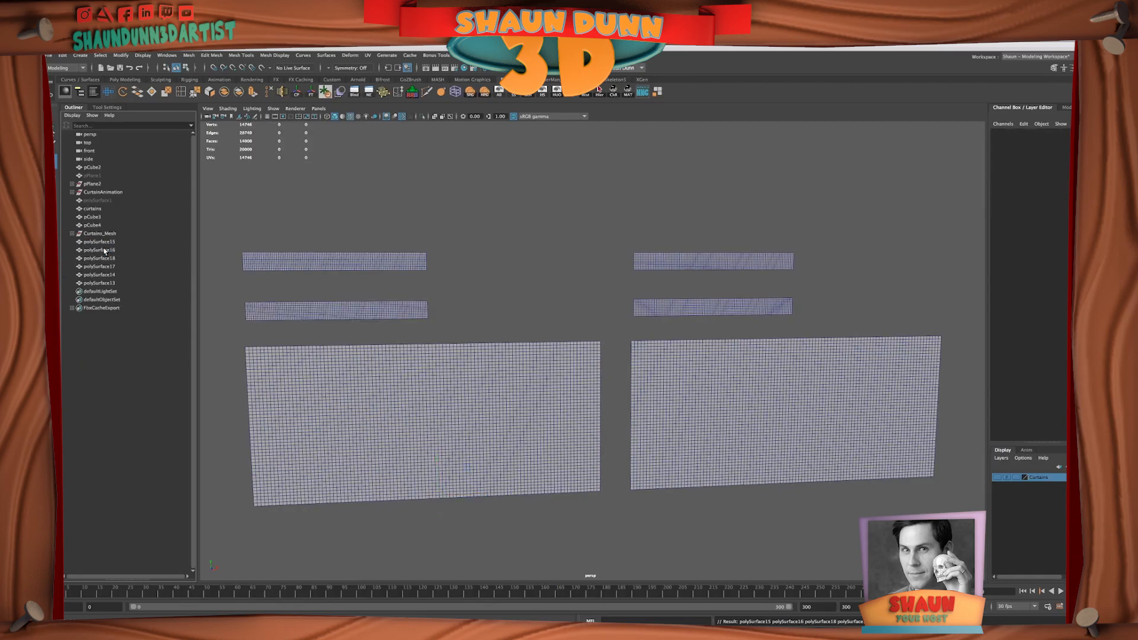
left_click_drag(321, 202, 879, 513)
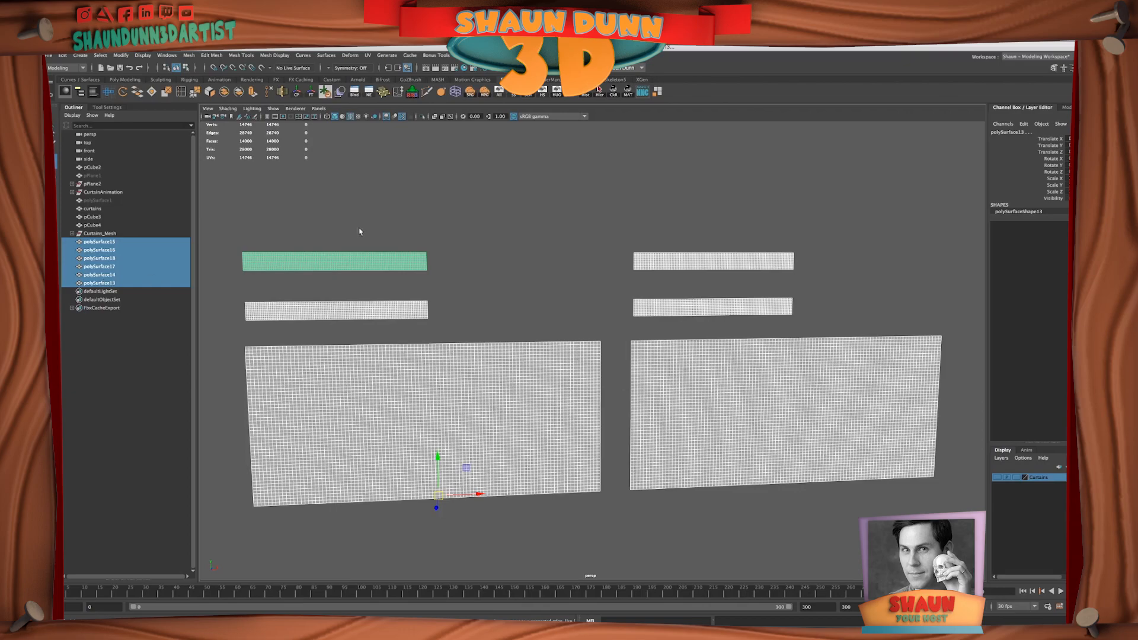
left_click(565, 178)
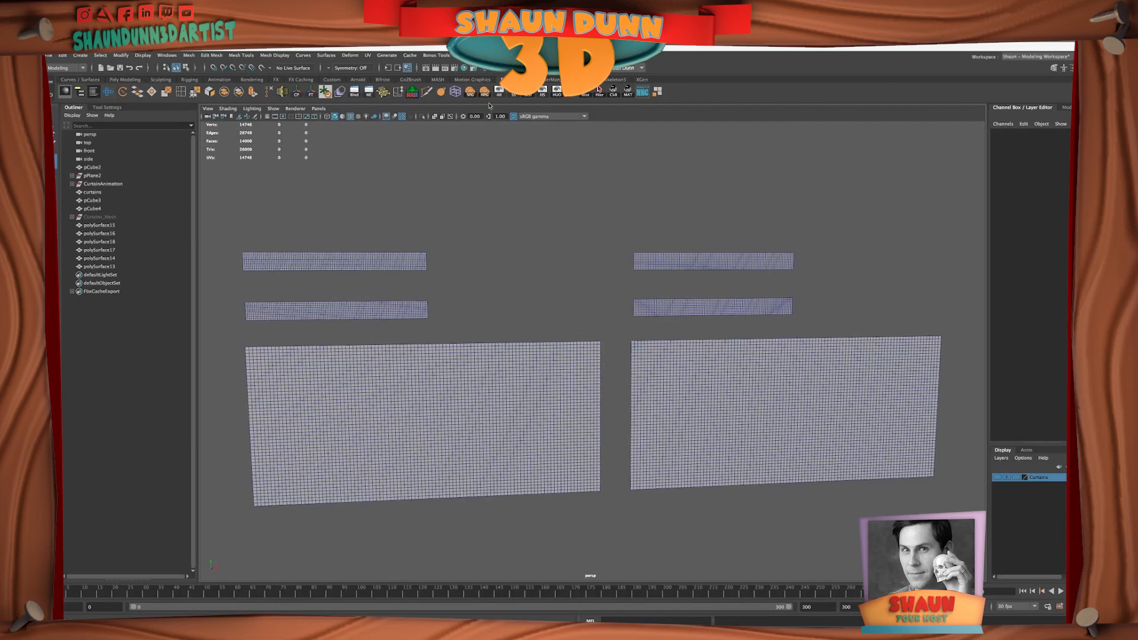
- Unhide the triangulated curtain pieces and open the UV Editor for the first curtain's upper quad strip
left_click(499, 92)
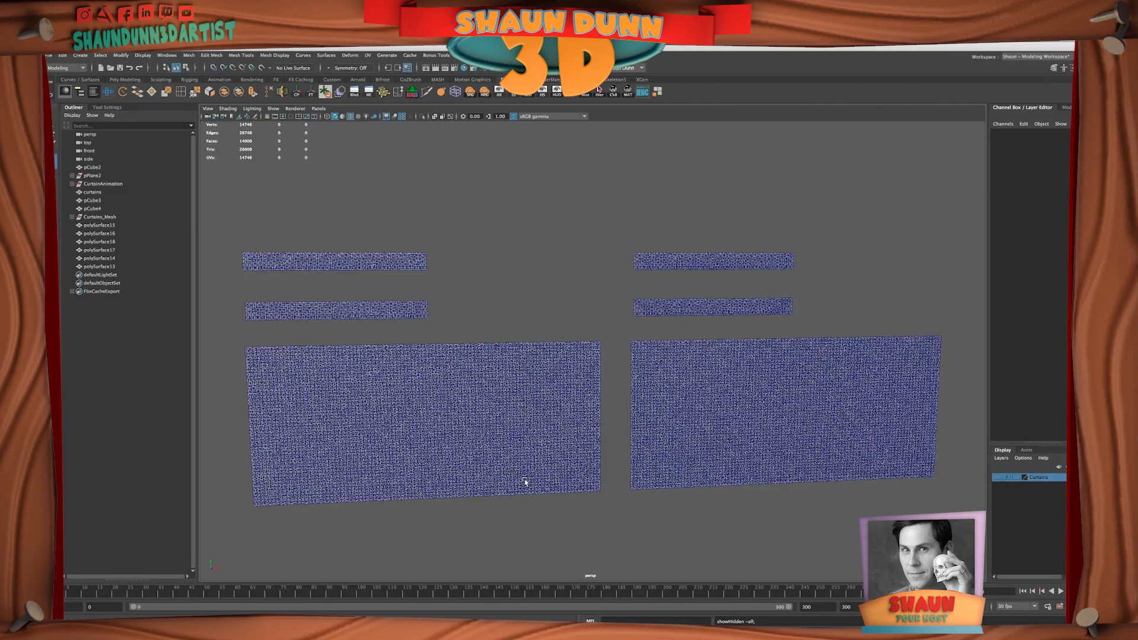
left_click(374, 270)
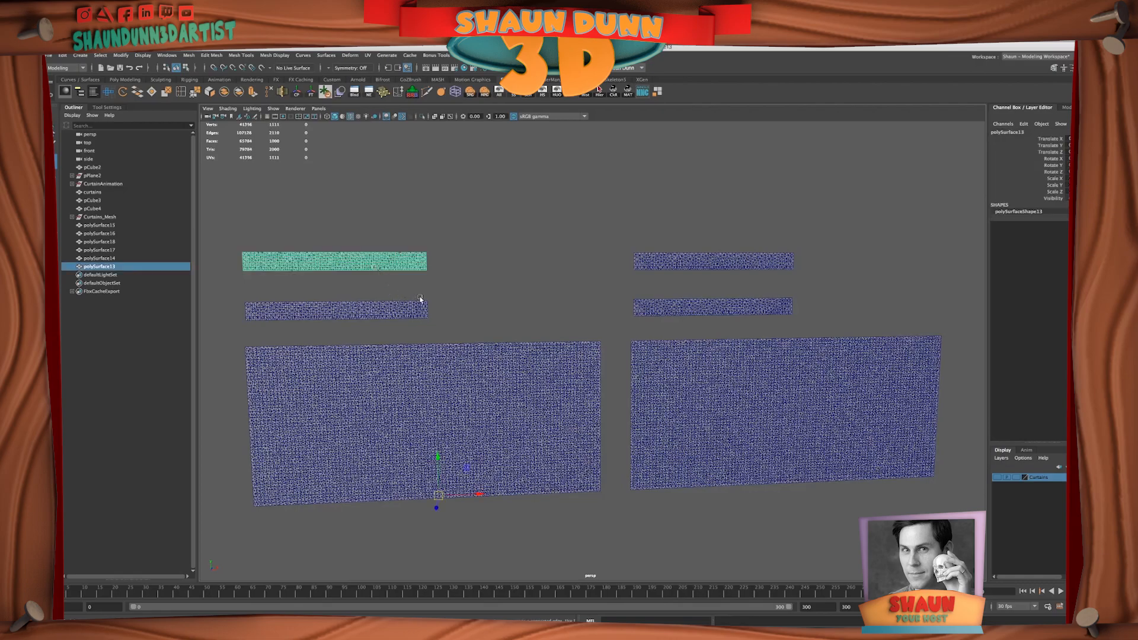
left_click_drag(383, 270, 397, 274, "alt")
middle_click_drag(363, 297, 544, 302, "alt")
scroll(426, 302, "up", 5)
left_click_drag(435, 363, 466, 376, "alt")
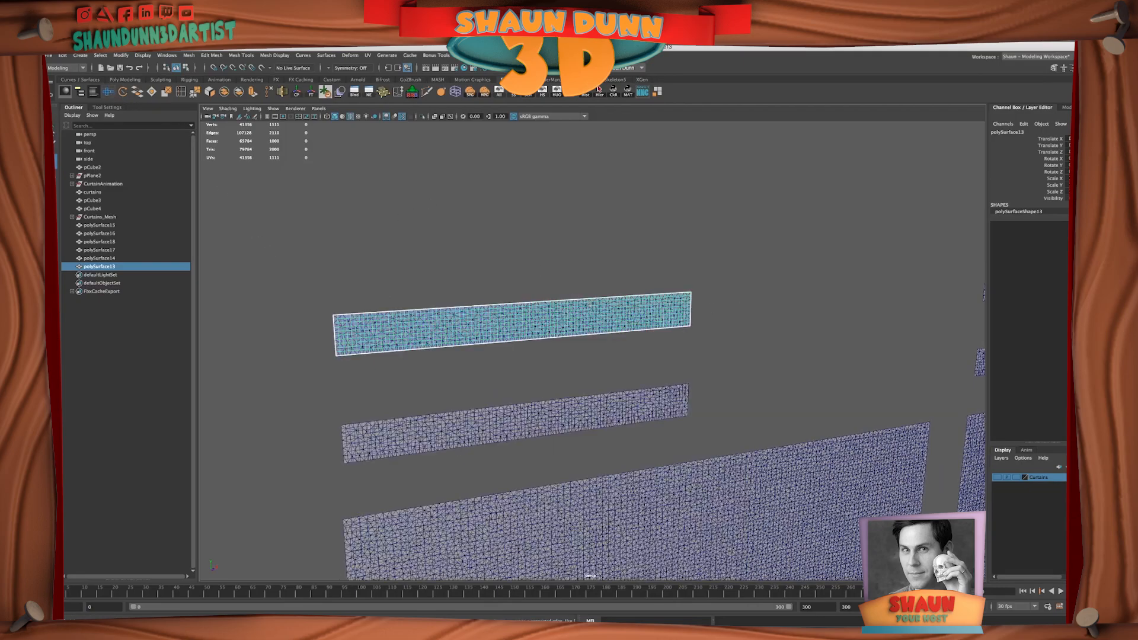
left_click(599, 89)
left_click_drag(647, 90, 639, 88)
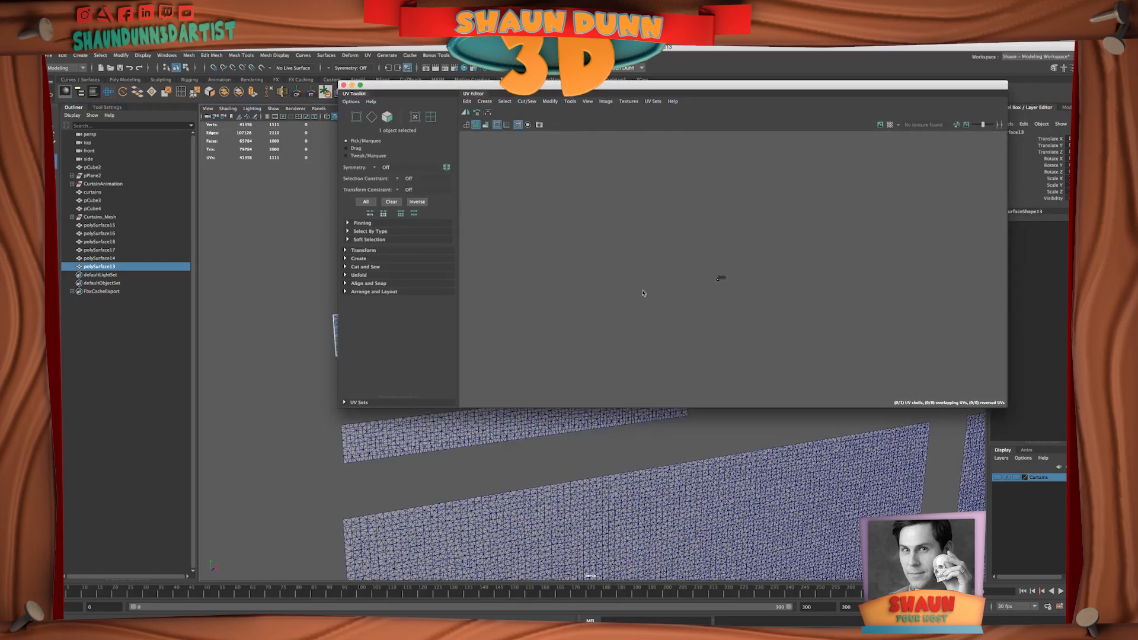
- Compare the UV layouts of the first curtain's upper quad strip and its triangulated counterpart
scroll(694, 263, "up", 3)
scroll(810, 350, "up", 3)
scroll(681, 250, "up", 3)
key("f")
scroll(708, 258, "down", 5)
scroll(717, 263, "up", 4)
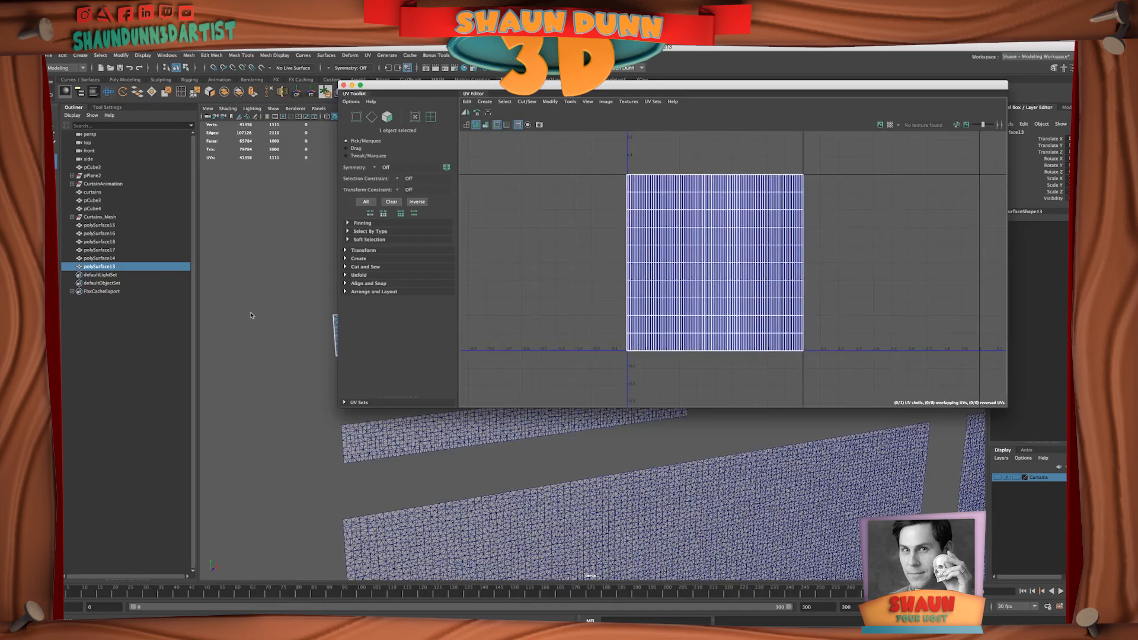
left_click_drag(311, 326, 336, 340)
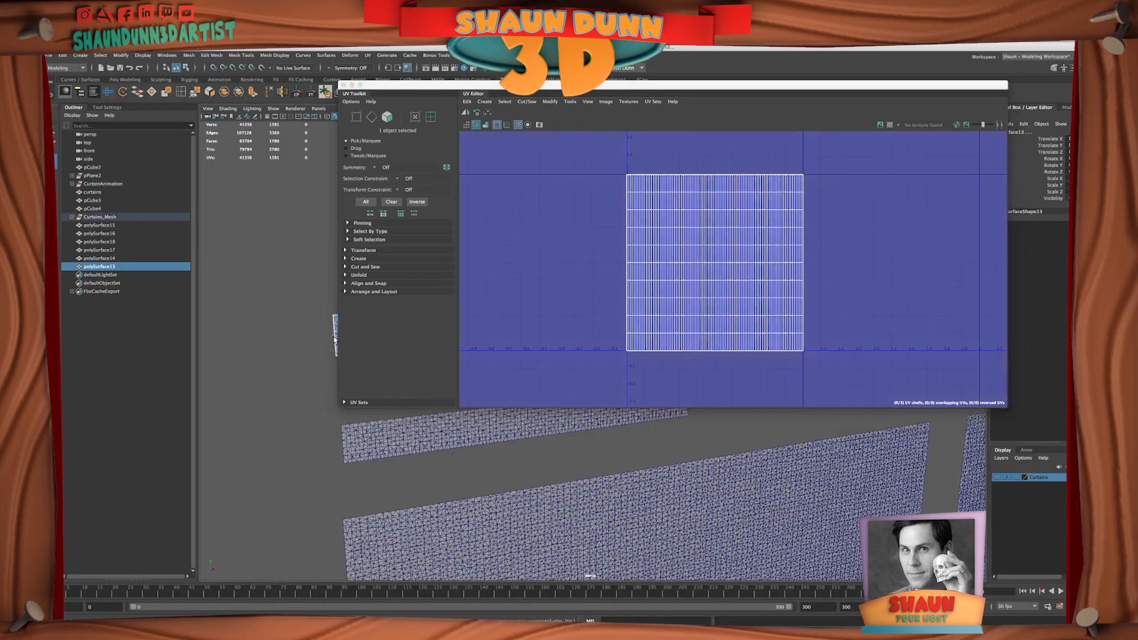
left_click(580, 266)
key("f")
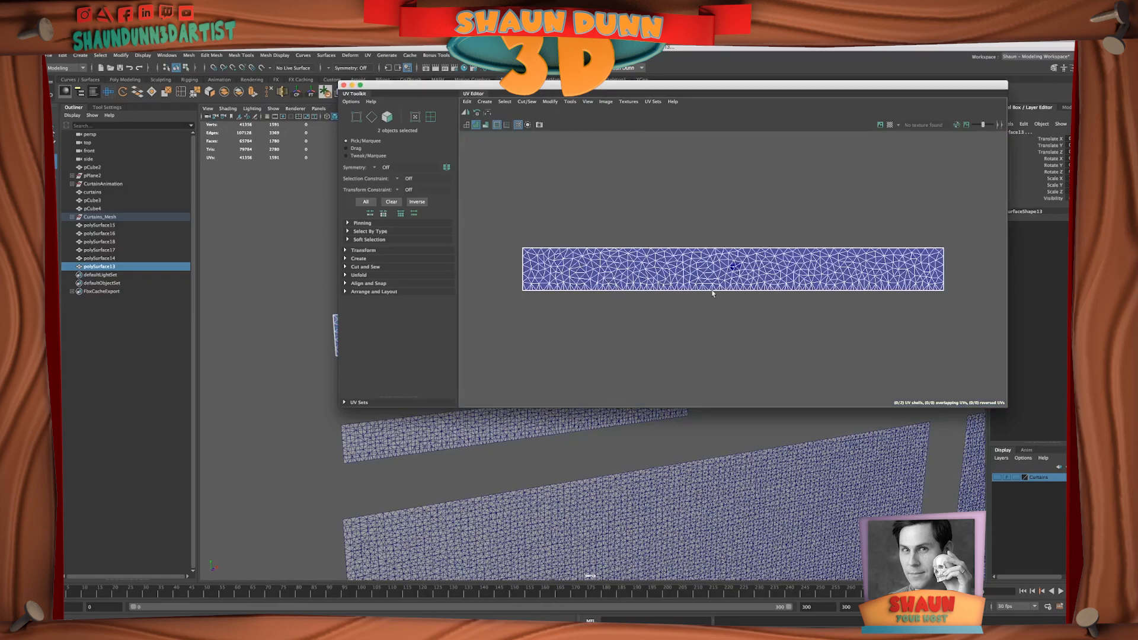
scroll(259, 285, "down", 5)
middle_click_drag(268, 267, 213, 422, "alt")
left_click_drag(324, 431, 311, 433, "alt")
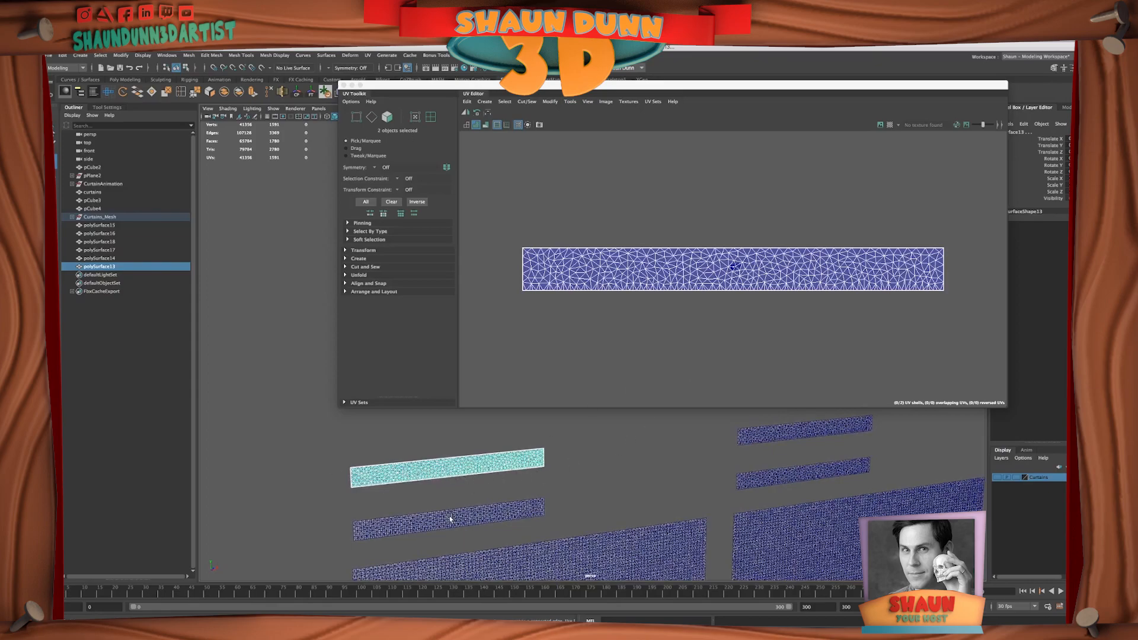
- Select the triangulated upper strip polySurface9 as source and the quad strip polySurface13 as target, in that order
left_click_drag(432, 498, 452, 474, "alt")
scroll(452, 474, "up", 5)
right_click_drag(391, 453, 424, 393)
left_click(340, 440)
left_click(357, 495)
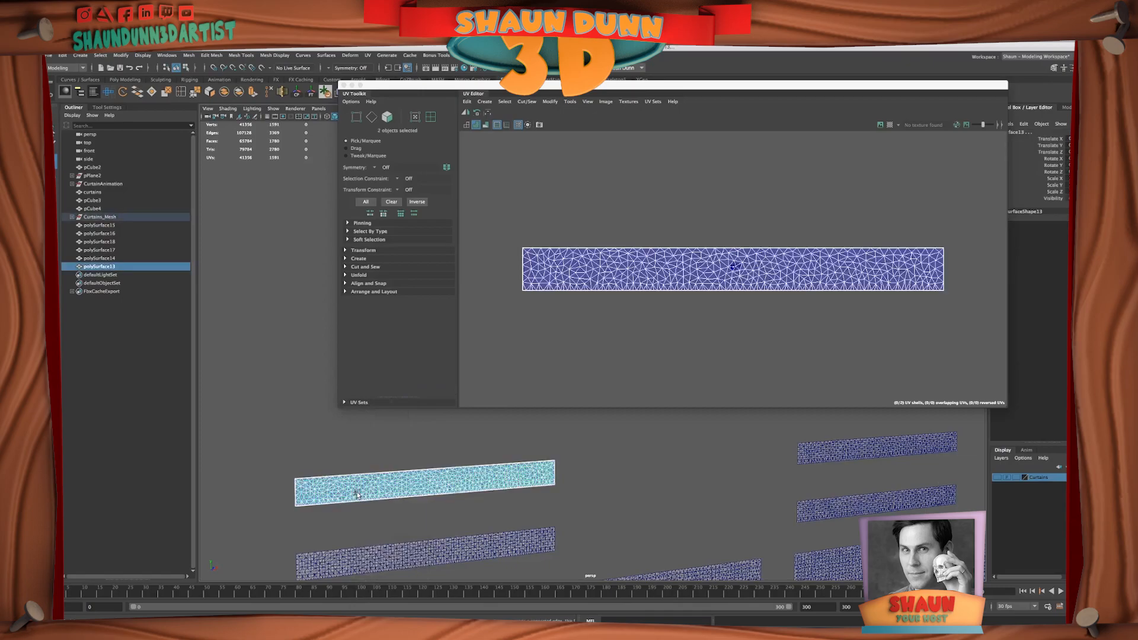
left_click(70, 217)
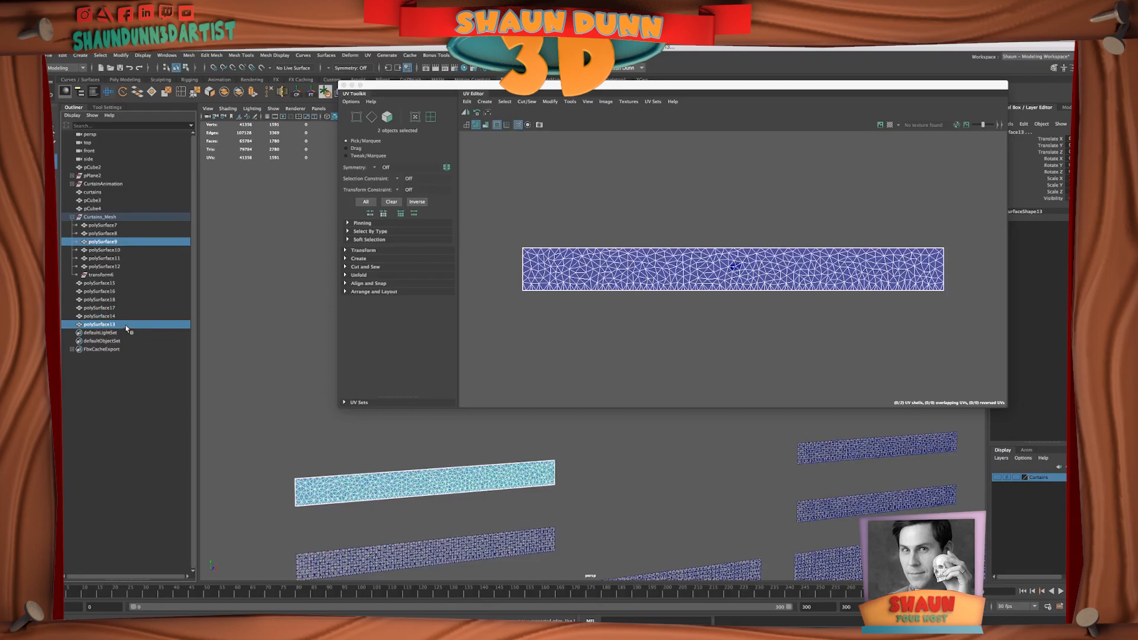
left_click(128, 241)
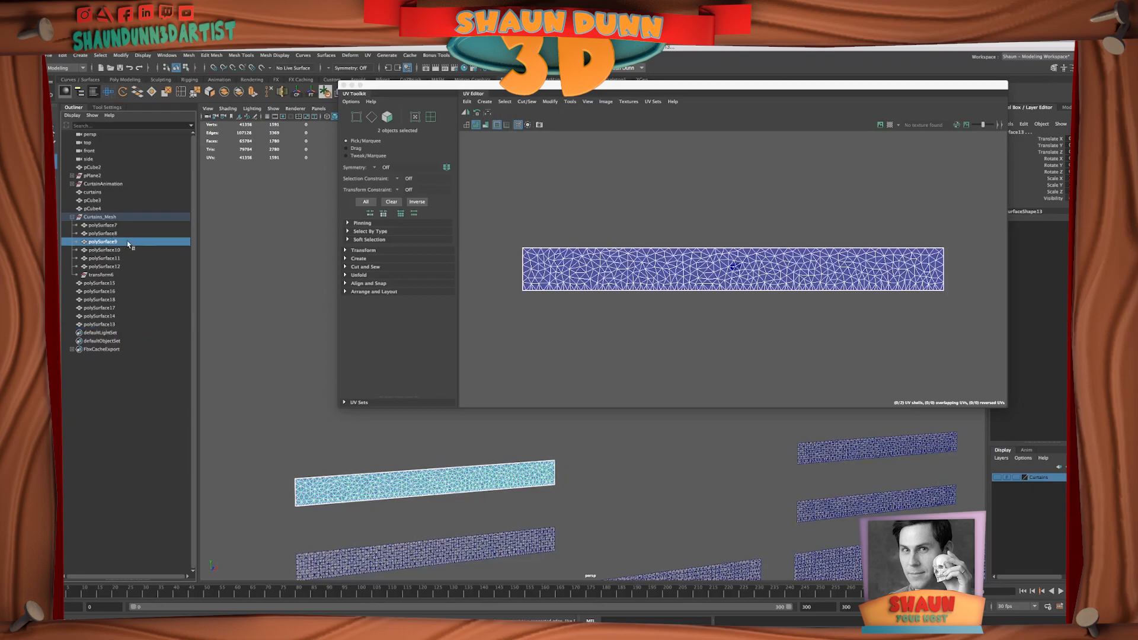
left_click(113, 325, "ctrl")
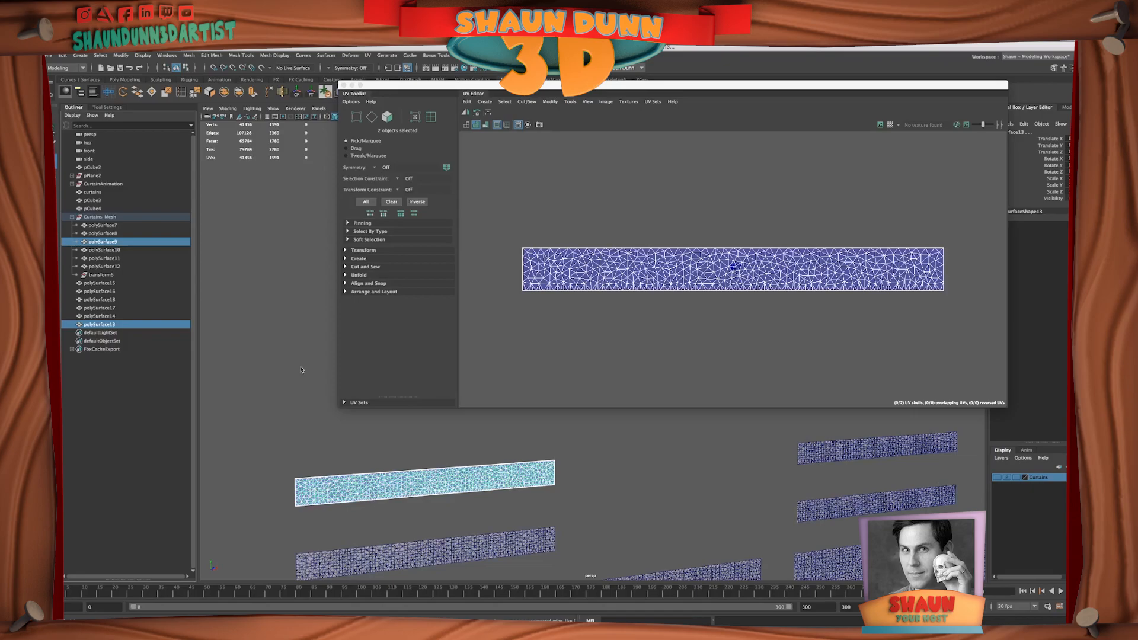
- Reset the Transfer Attributes options to their defaults and transfer all UV sets from the triangulated strip to the quad strip in world space
left_click(188, 56)
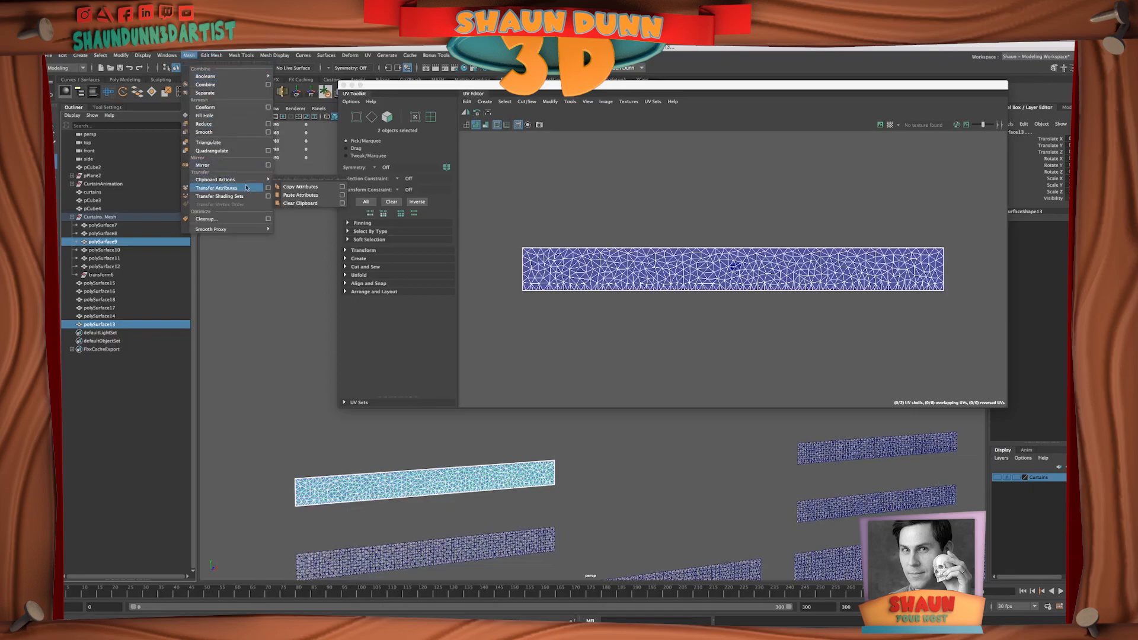
left_click(269, 188)
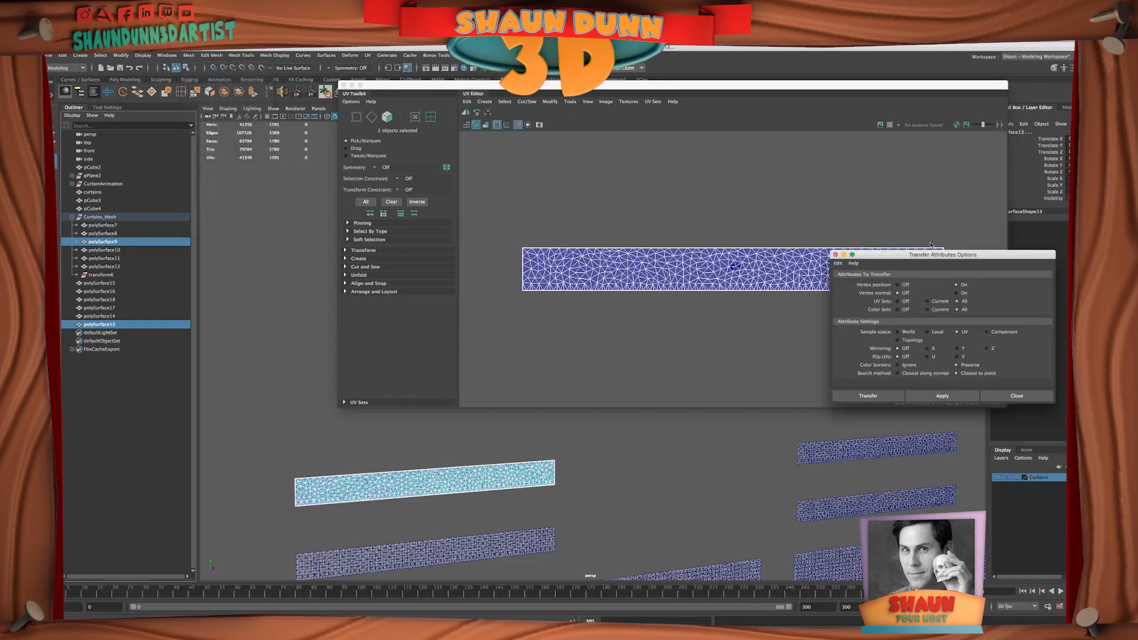
left_click_drag(932, 256, 714, 341)
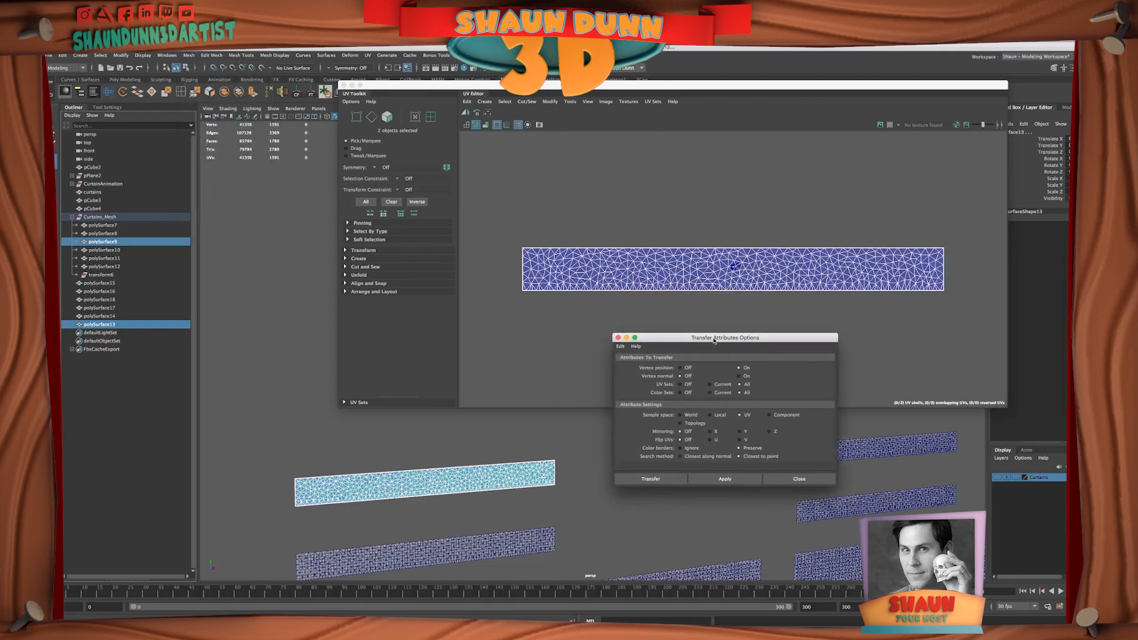
left_click(620, 346)
left_click(638, 358)
left_click(725, 479)
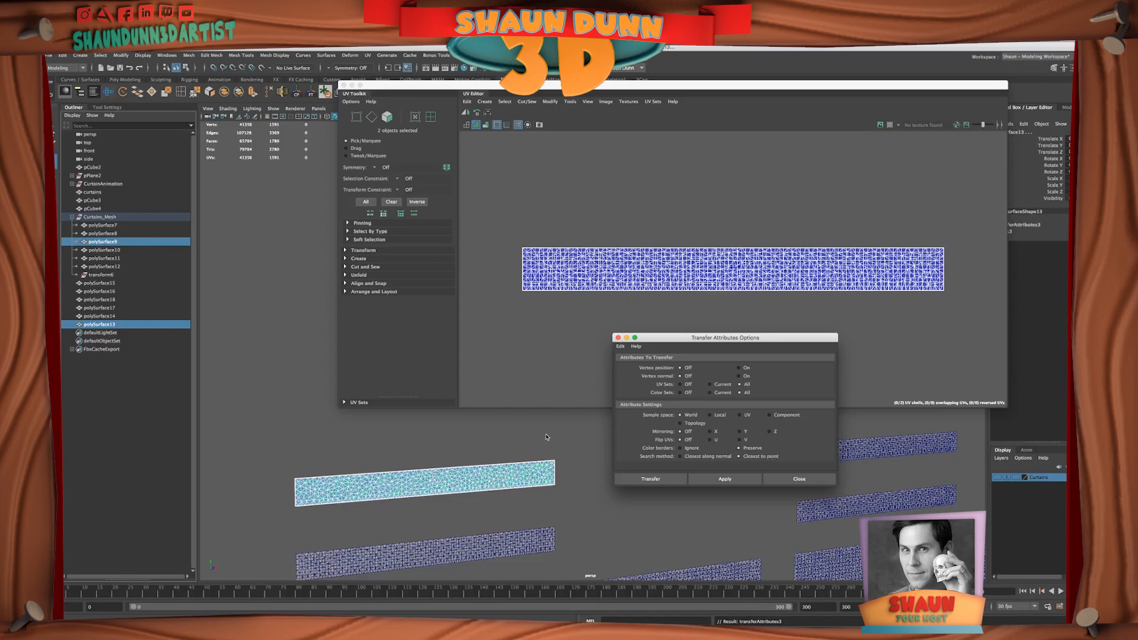
- Check the quad strip's transferred UVs against those of the triangulated strip by selecting each one individually
left_click(388, 489)
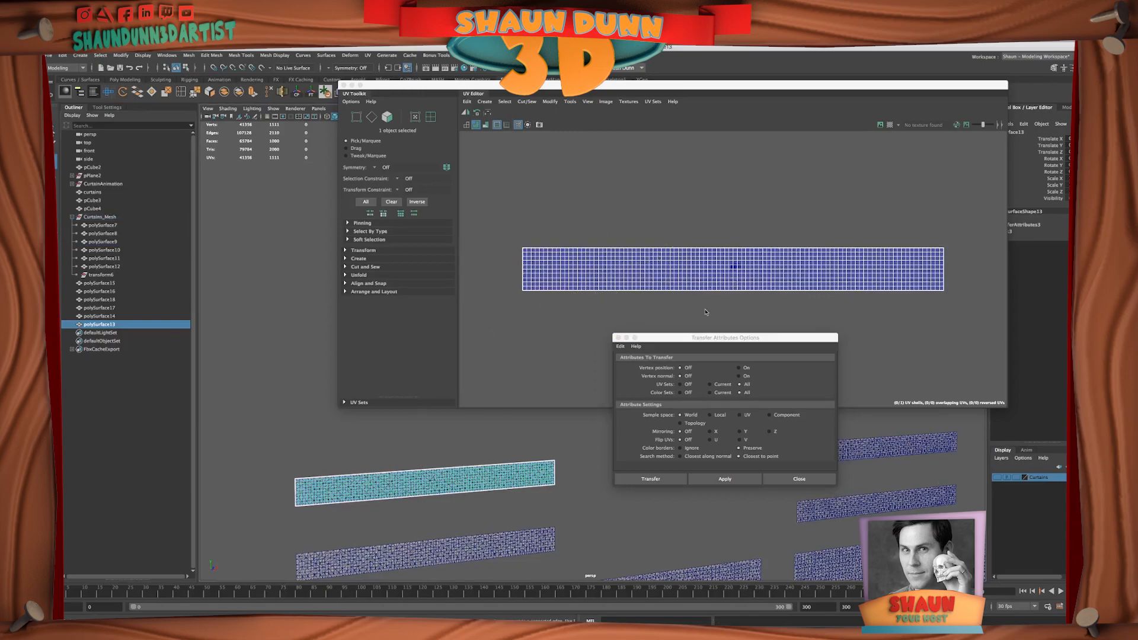
left_click(351, 489)
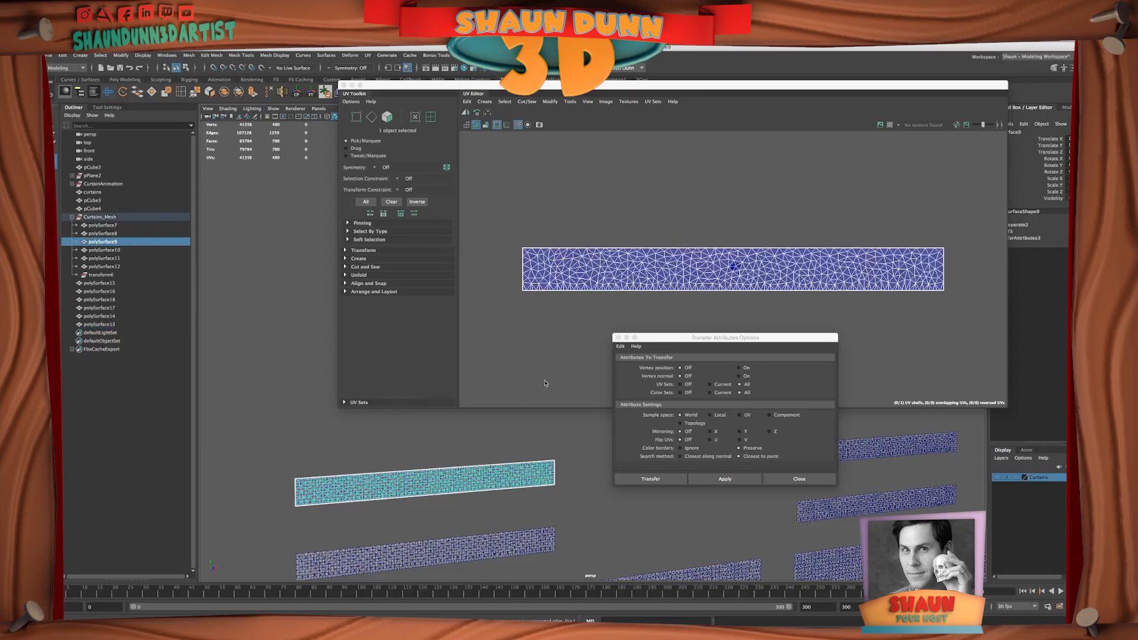
left_click(477, 470)
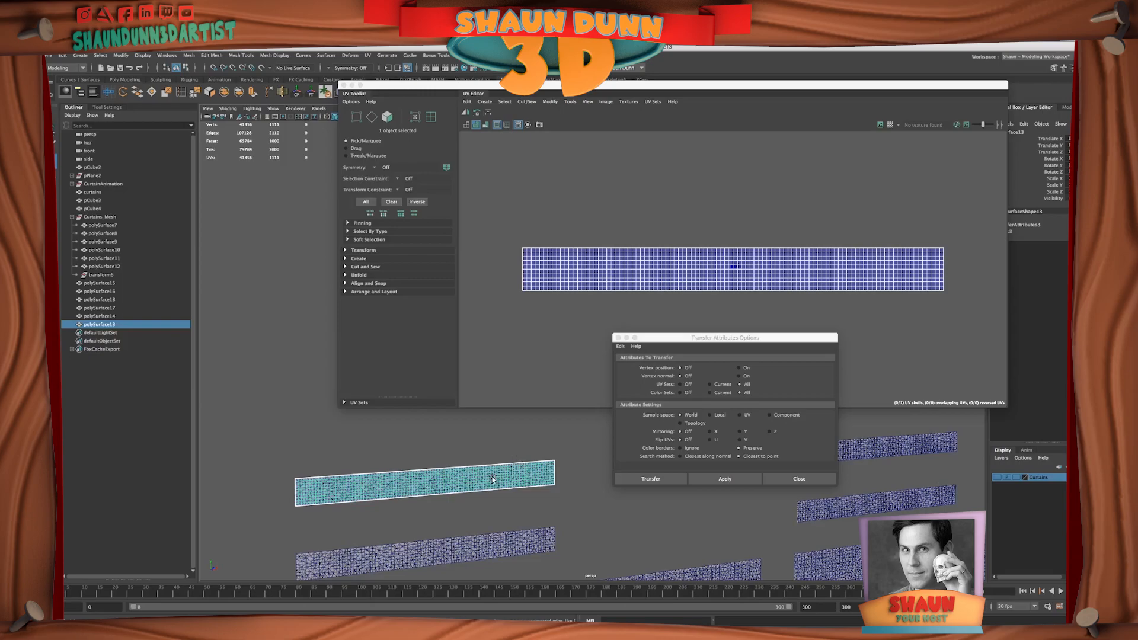
- Transfer the UVs from the first curtain's triangulated lower strip polySurface8 to its quad strip polySurface14
left_click_drag(454, 514, 482, 511, "alt")
left_click(426, 493)
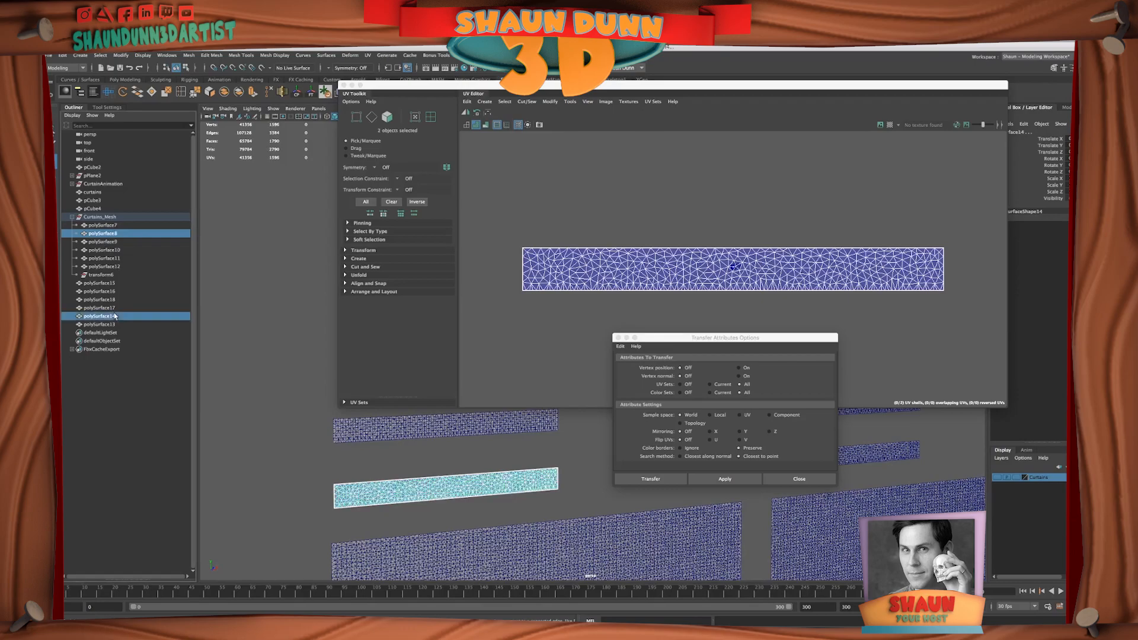
left_click(725, 478)
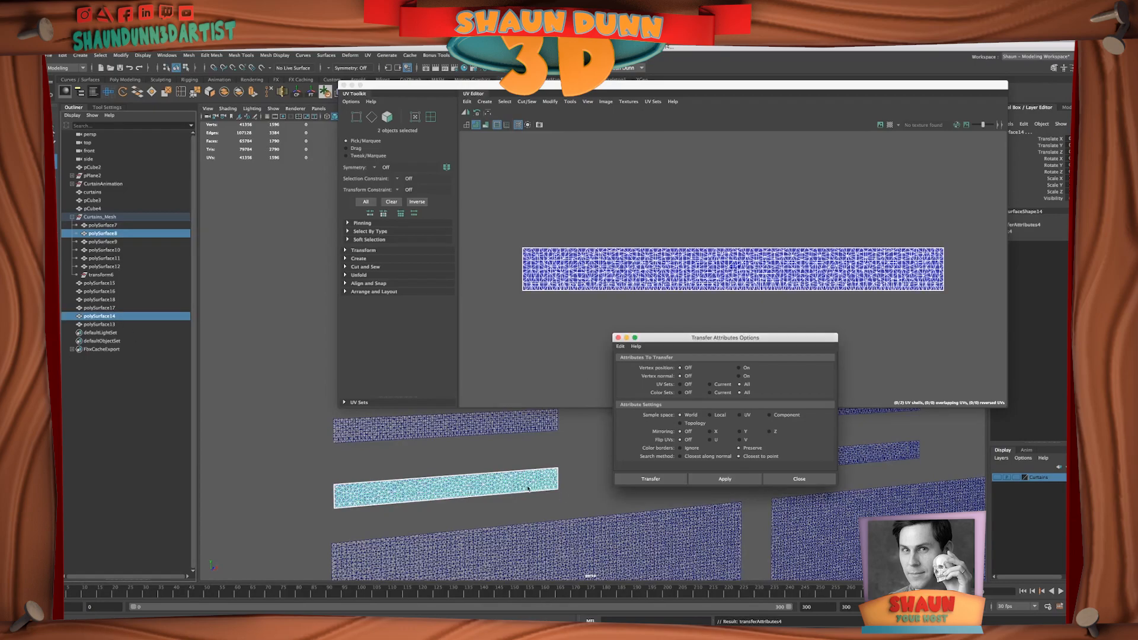
- Transfer the UVs from the first curtain's large triangulated panel polySurface7 to its quad plane polySurface15
middle_click_drag(481, 441, 476, 439, "alt")
left_click_drag(476, 458, 484, 500)
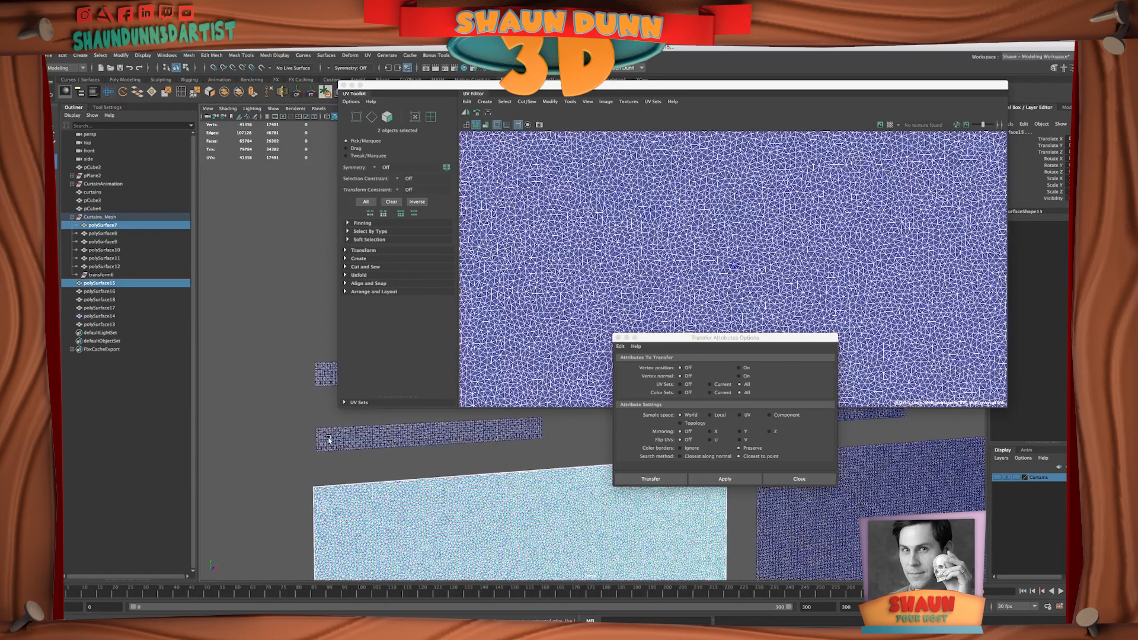
left_click(111, 225)
left_click(123, 283, "super")
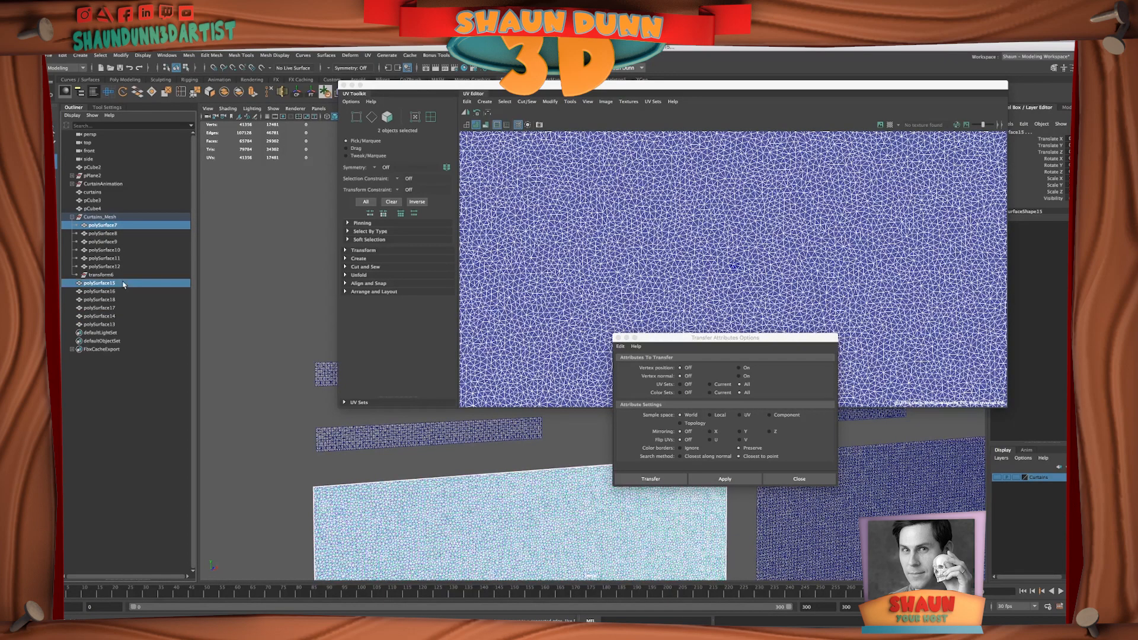
left_click(727, 481)
scroll(703, 504, "down", 3)
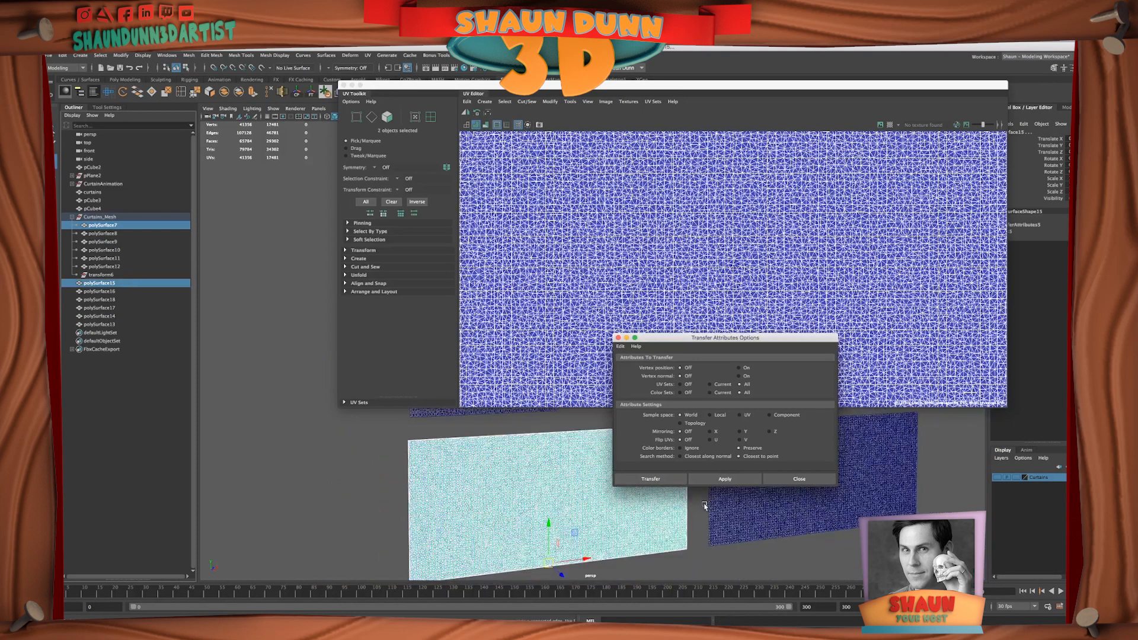
- Transfer the UVs from the second curtain's triangulated upper strip polySurface12 to its quad strip polySurface16
middle_click_drag(667, 507, 457, 569, "alt")
middle_click_drag(470, 488, 457, 547, "alt")
left_click_drag(518, 458, 527, 475)
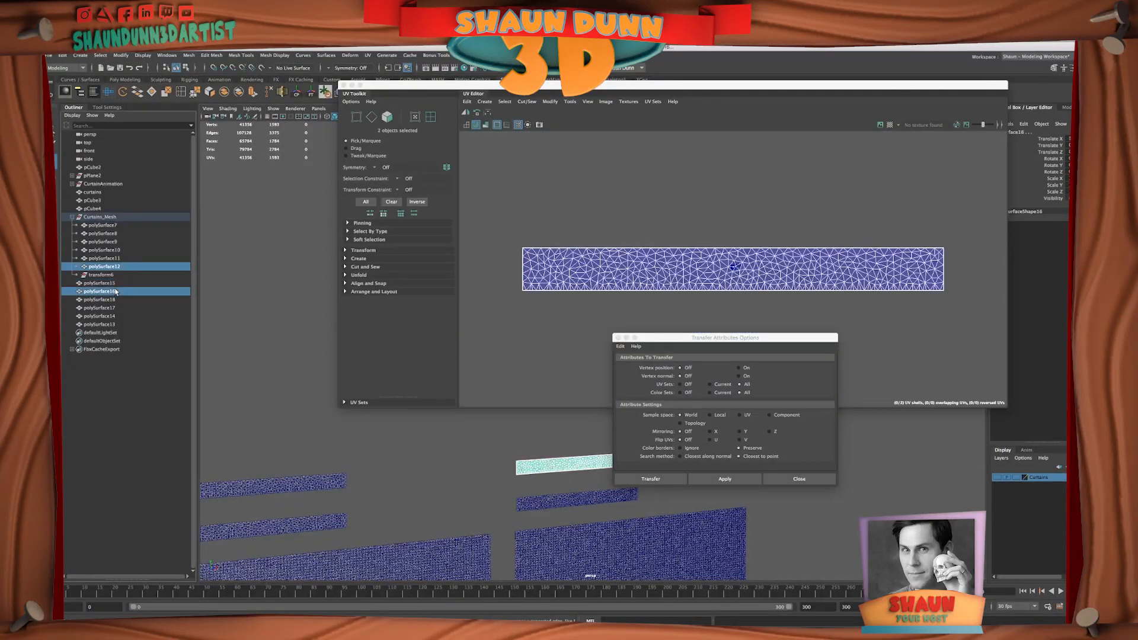
left_click(738, 478)
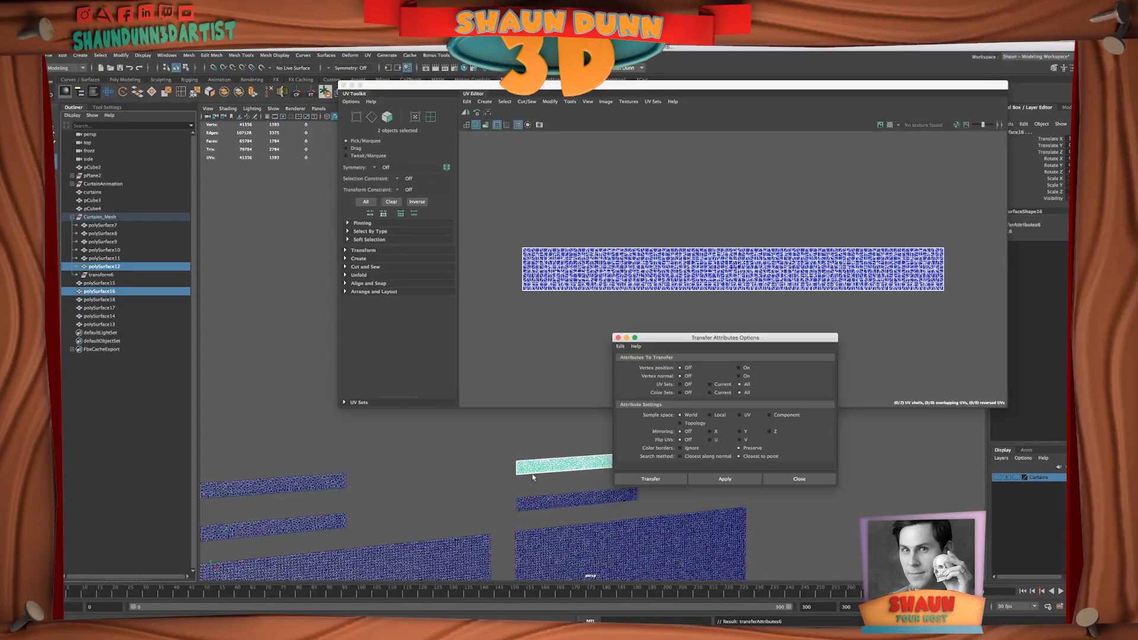
- Transfer the UVs from the second curtain's triangulated lower strip polySurface11 to its quad strip polySurface17
middle_click_drag(535, 479, 500, 435, "alt")
left_click_drag(503, 436, 510, 460)
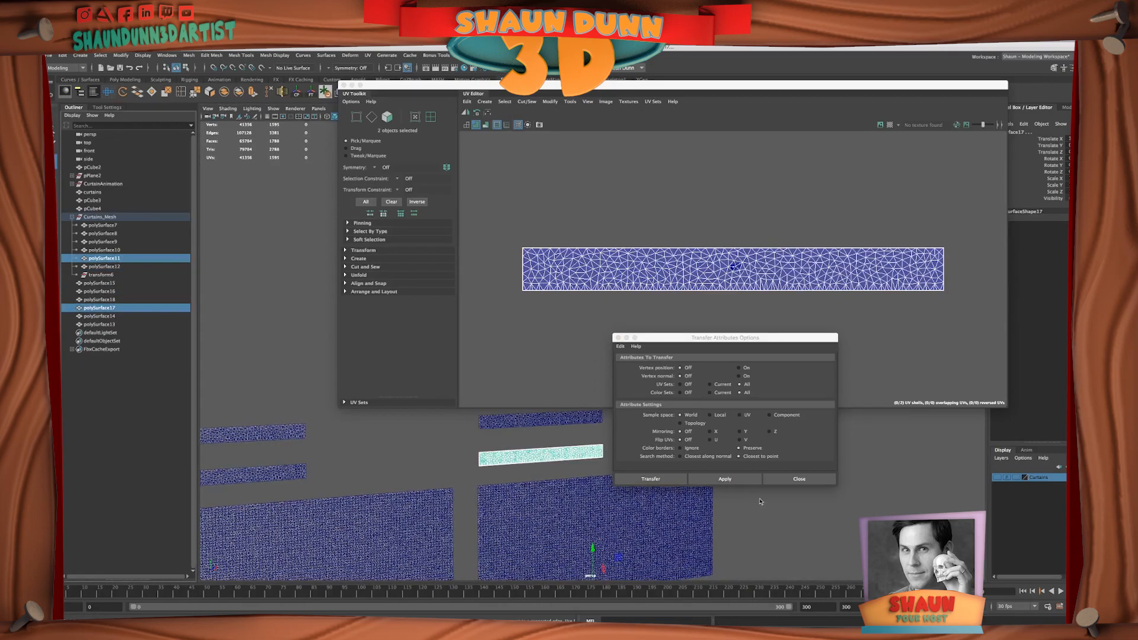
left_click(734, 480)
- Transfer the UVs from the second curtain's large triangulated panel polySurface10 to its quad plane polySurface18
left_click_drag(524, 496, 535, 514)
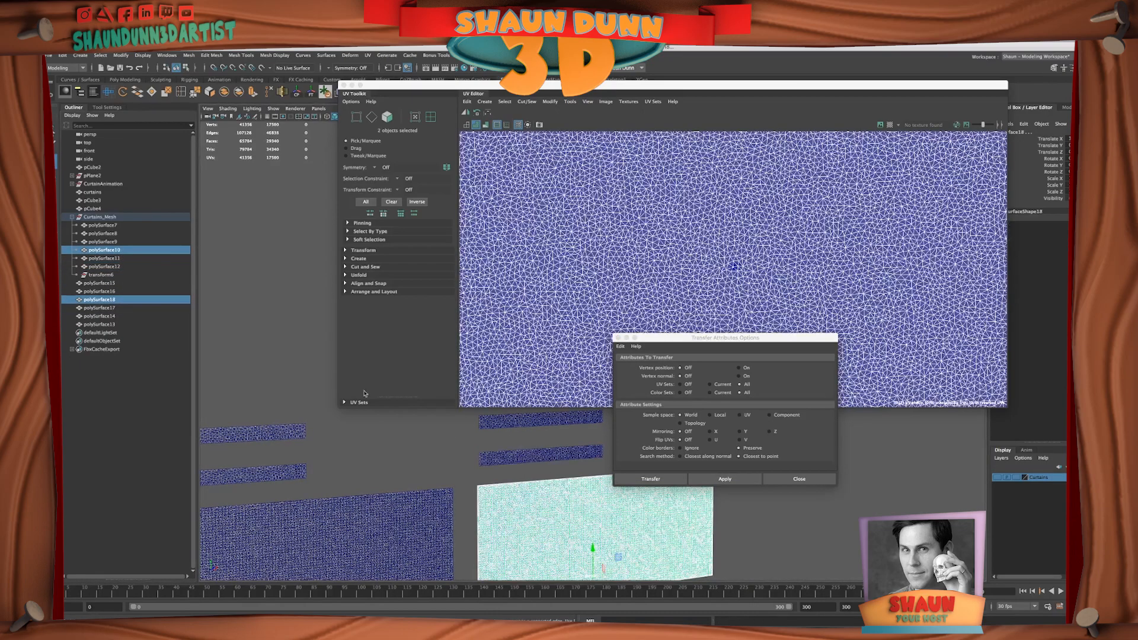
left_click(131, 250)
left_click(117, 300, "ctrl")
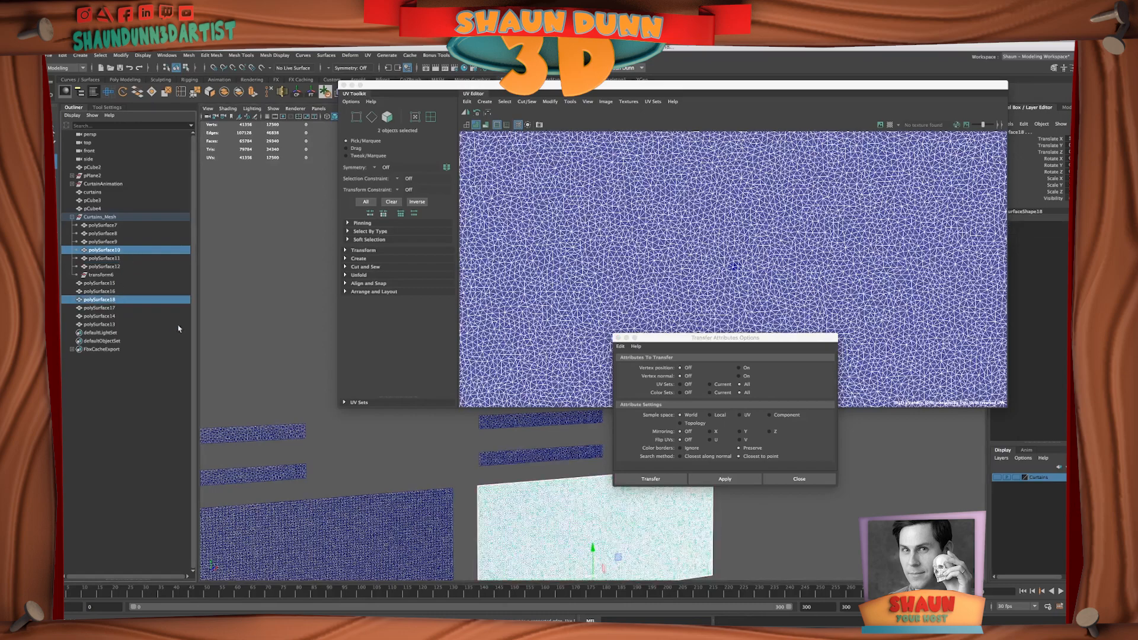
left_click(724, 479)
- Delete the construction history of all triangulated and quad curtain patterns, and close the UV Editor and Transfer Attributes options
scroll(495, 456, "down", 3)
mouse_move(512, 482)
left_mouse_down("alt")
mouse_move(499, 479)
mouse_move(516, 486)
left_mouse_up("alt")
left_click_drag(385, 423, 541, 525)
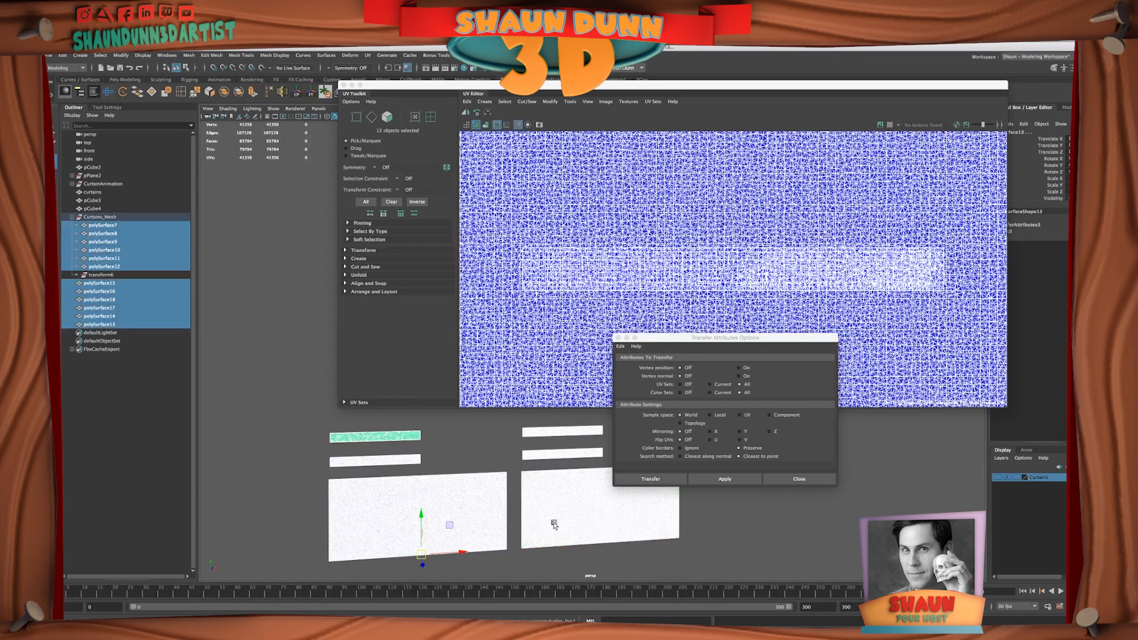
left_click(344, 85)
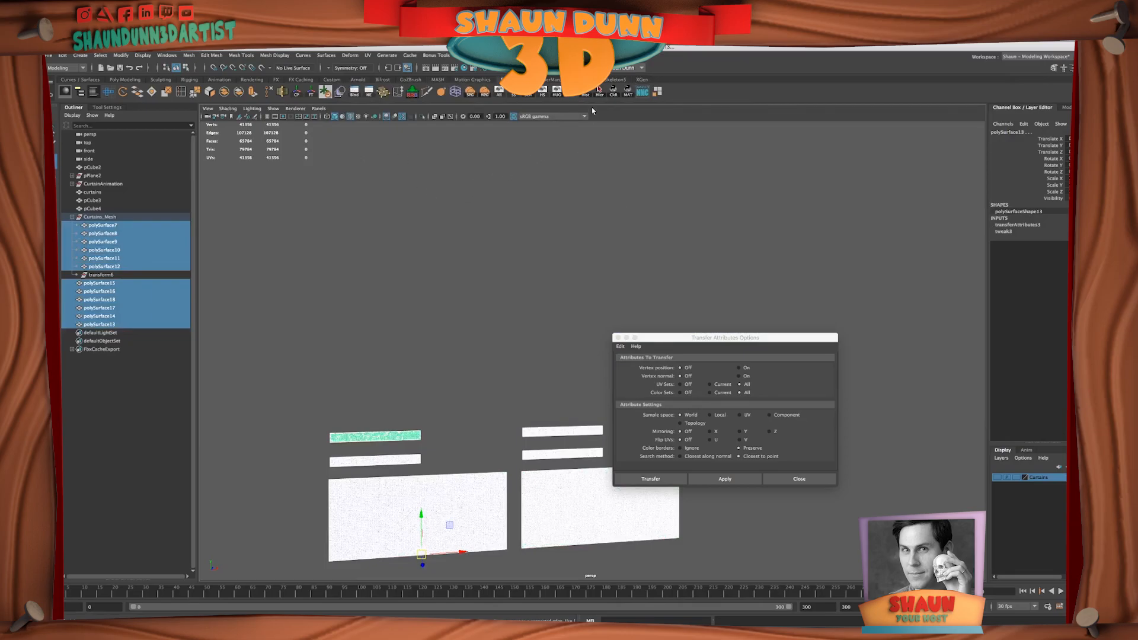
left_click(585, 94)
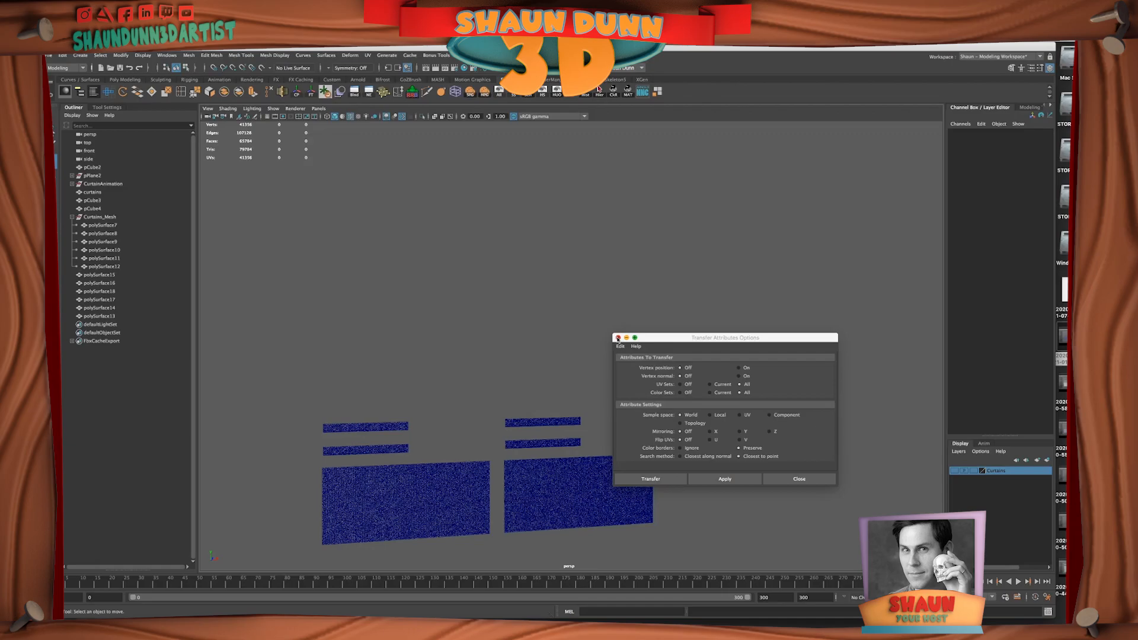
left_click(617, 338)
- Hide the Curtains_Mesh group containing the flat triangulated patterns
scroll(394, 422, "up", 2)
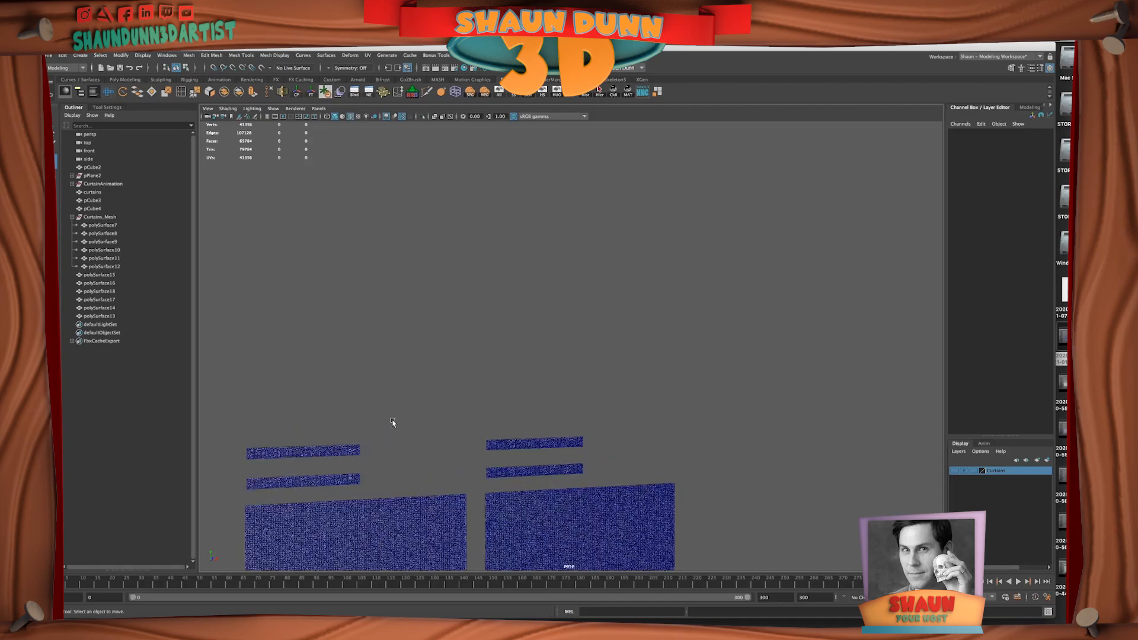
middle_click_drag(435, 445, 568, 179, "alt")
left_click_drag(568, 179, 549, 243, "alt")
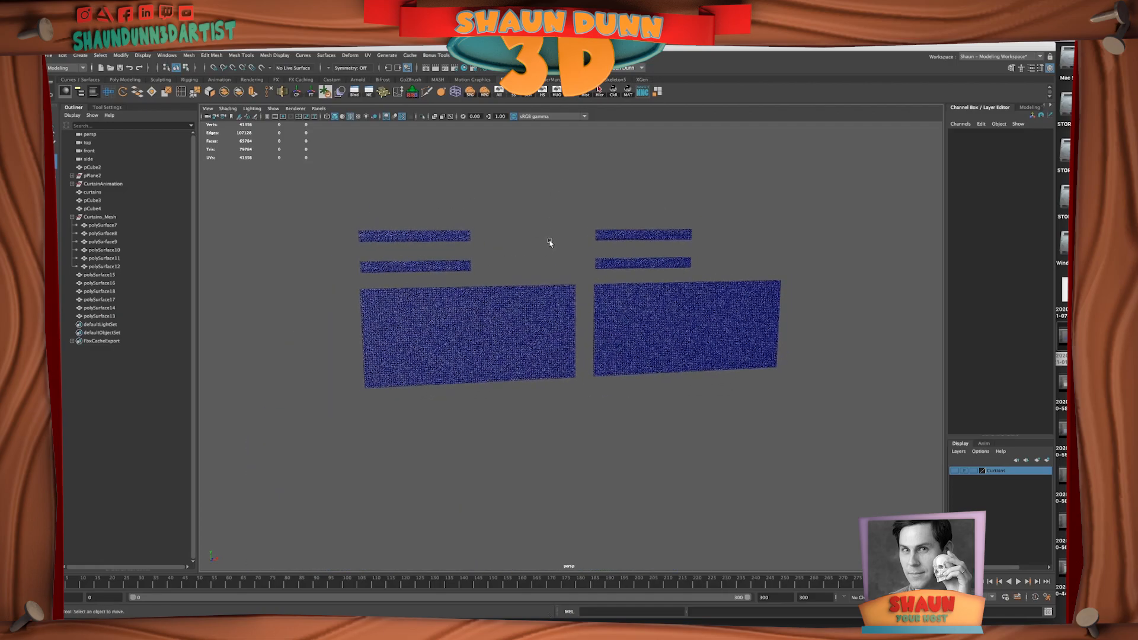
middle_click_drag(549, 243, 531, 298, "alt")
left_click(492, 354)
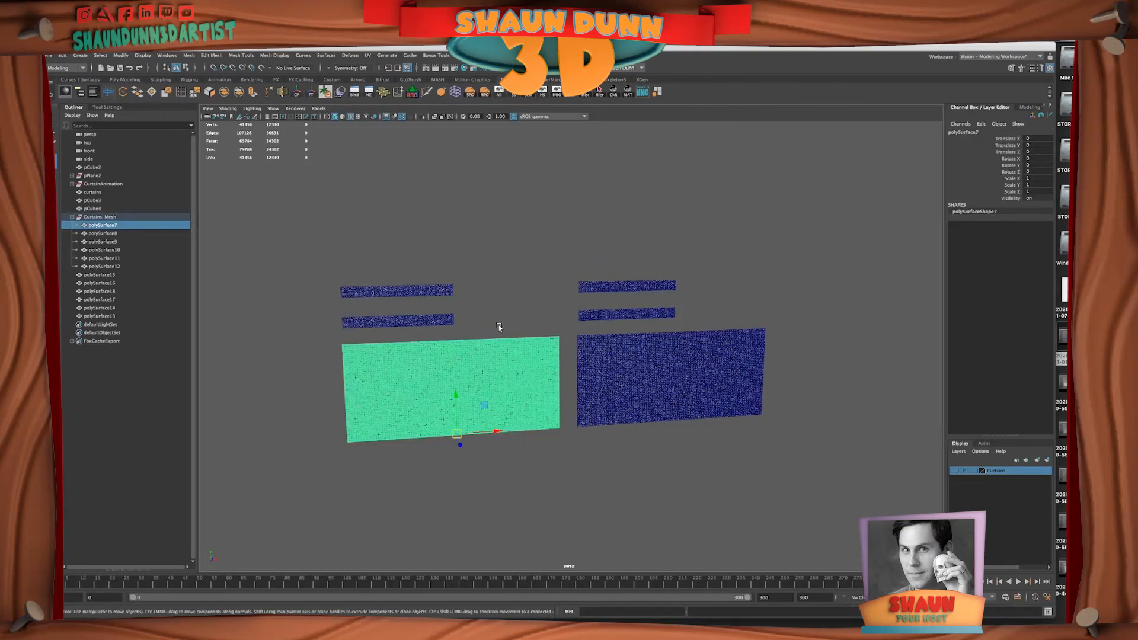
middle_click_drag(525, 320, 526, 349, "alt")
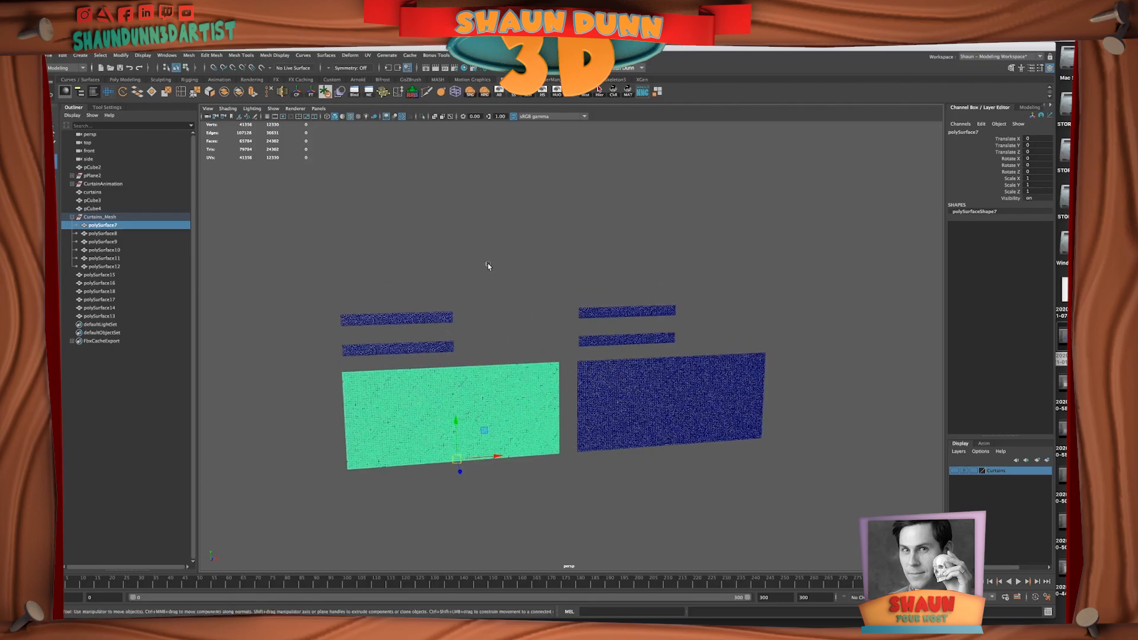
middle_click_drag(487, 268, 473, 307, "alt")
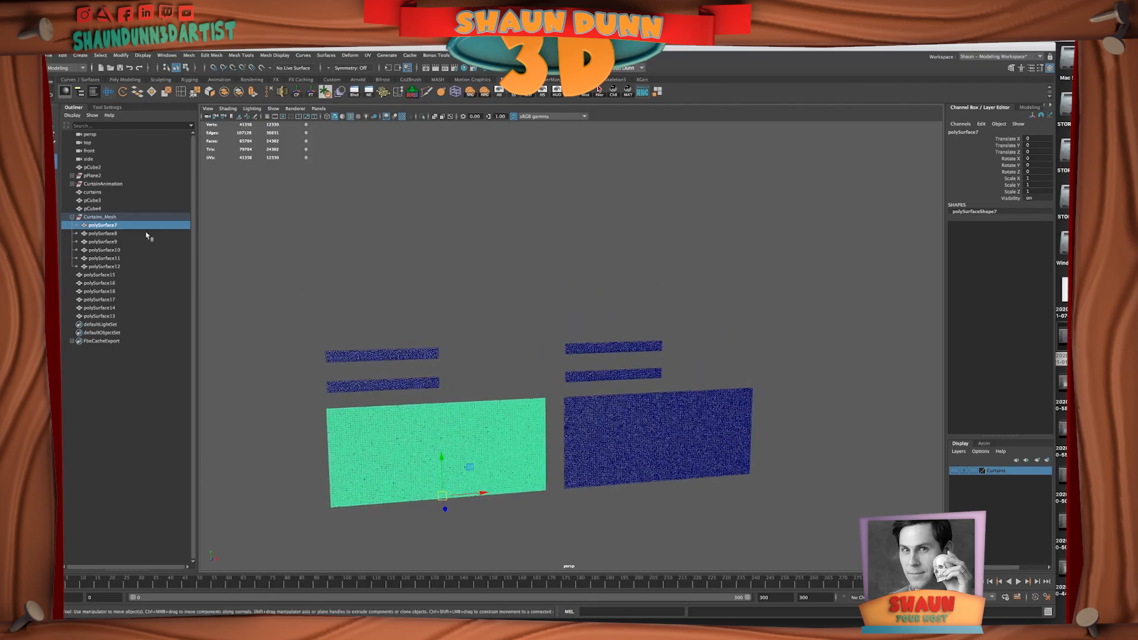
left_click(125, 217)
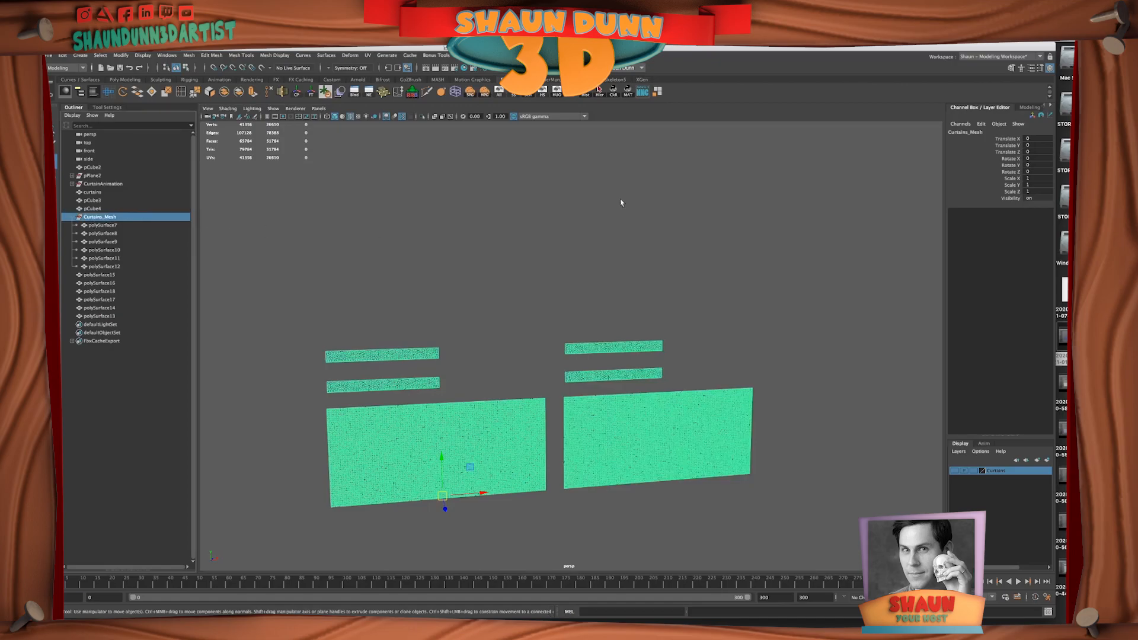
left_click(542, 92)
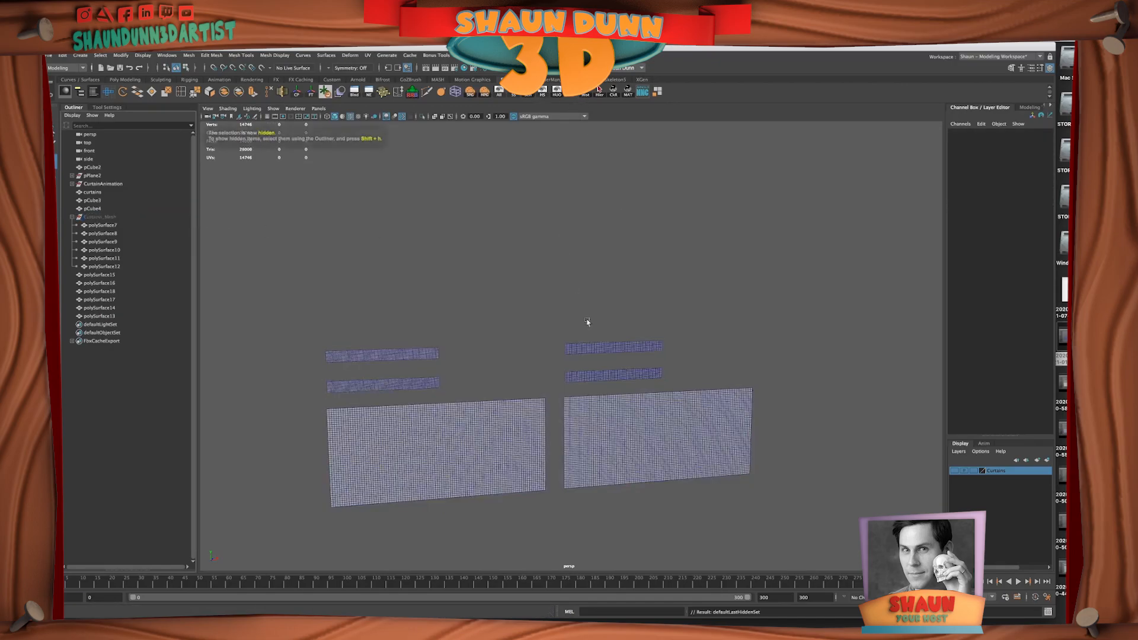
- Show the Curtains display layer and hide the window wall pCube2 in front of the animated curtains
scroll(581, 321, "down", 3)
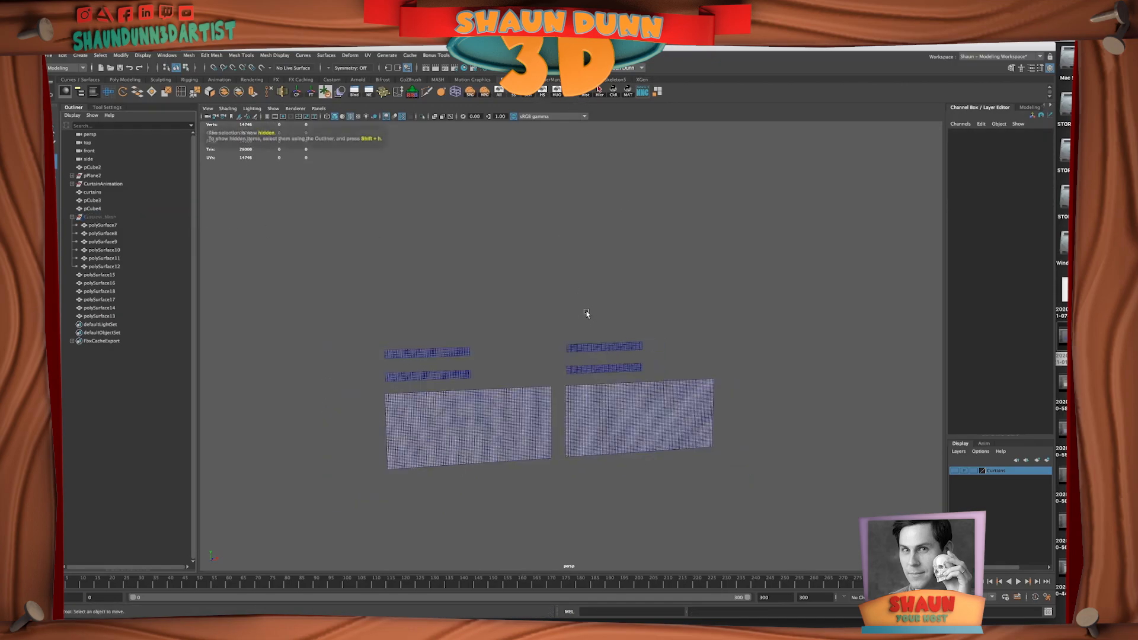
left_click(954, 471)
left_click_drag(579, 414, 616, 424, "alt")
left_click_drag(737, 466, 711, 422, "alt")
left_click(482, 418)
left_click_drag(483, 418, 416, 401, "alt")
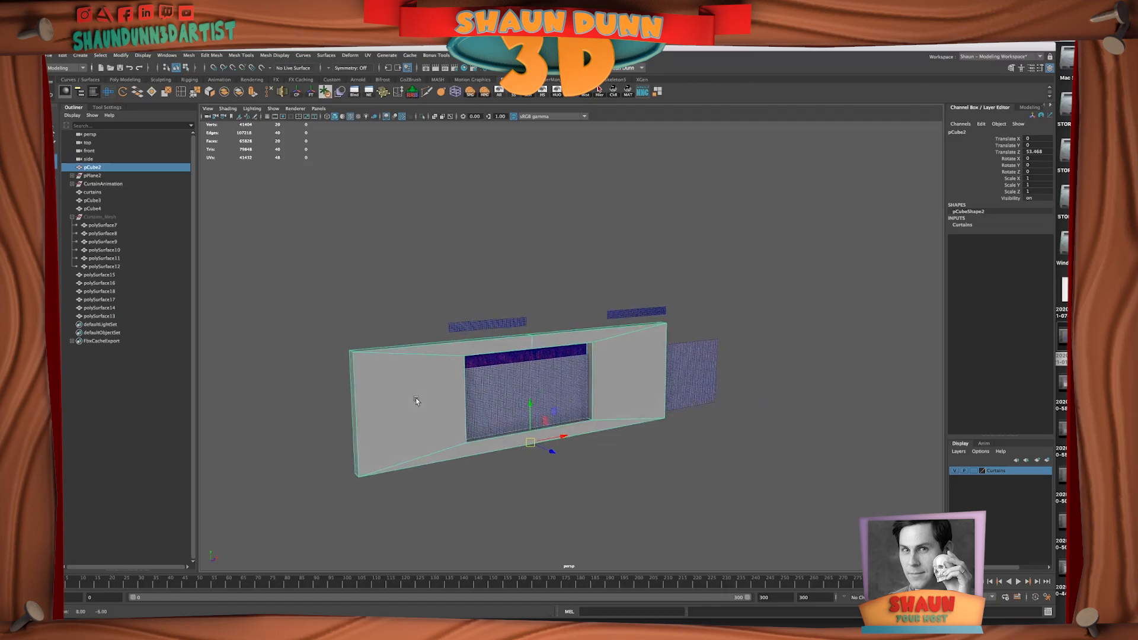
left_click(543, 91)
mouse_move(544, 381)
left_mouse_down("alt")
mouse_move(541, 355)
mouse_move(528, 373)
left_mouse_up("alt")
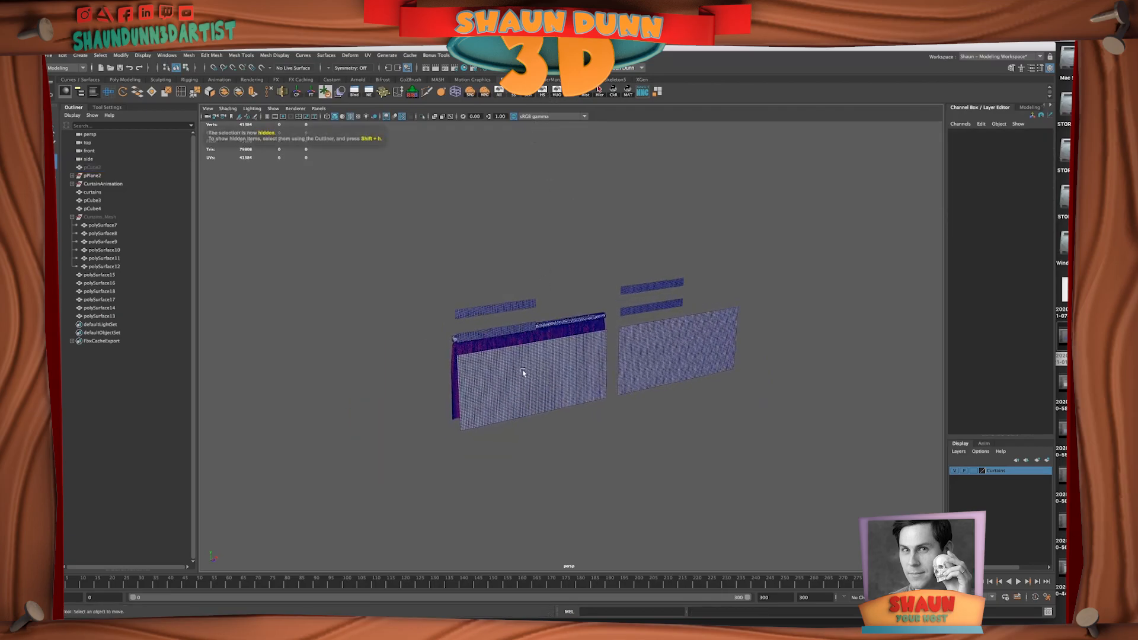
- Compare the UV layout of the quad panel polySurface15 with that of the animated curtains mesh in the UV Editor
left_click(109, 92)
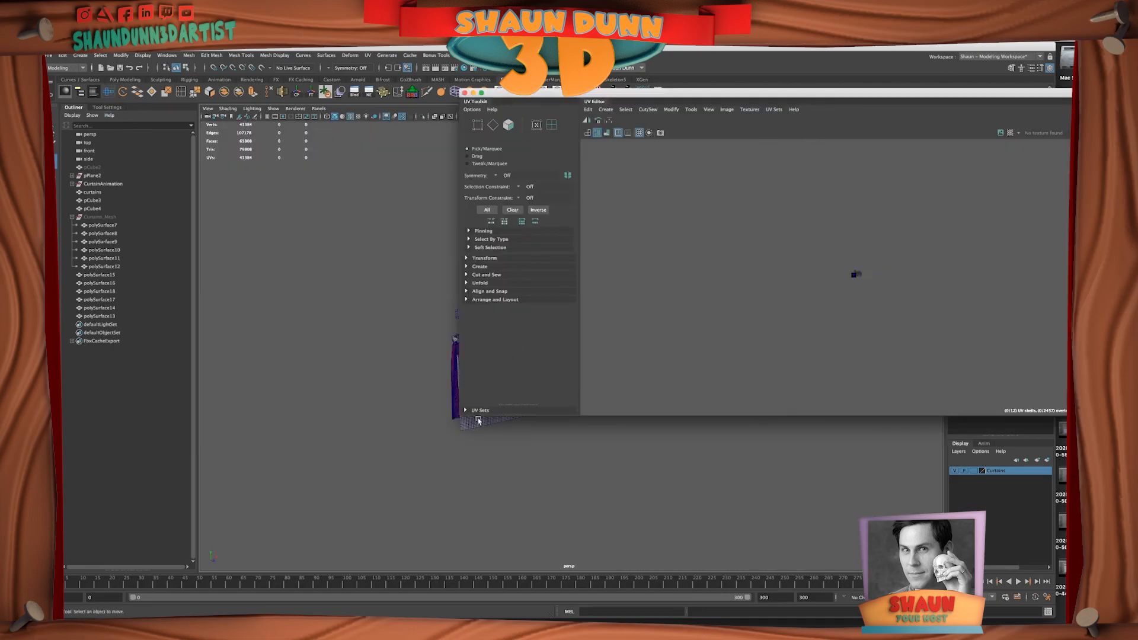
left_click_drag(431, 467, 415, 450, "alt")
left_click(461, 466)
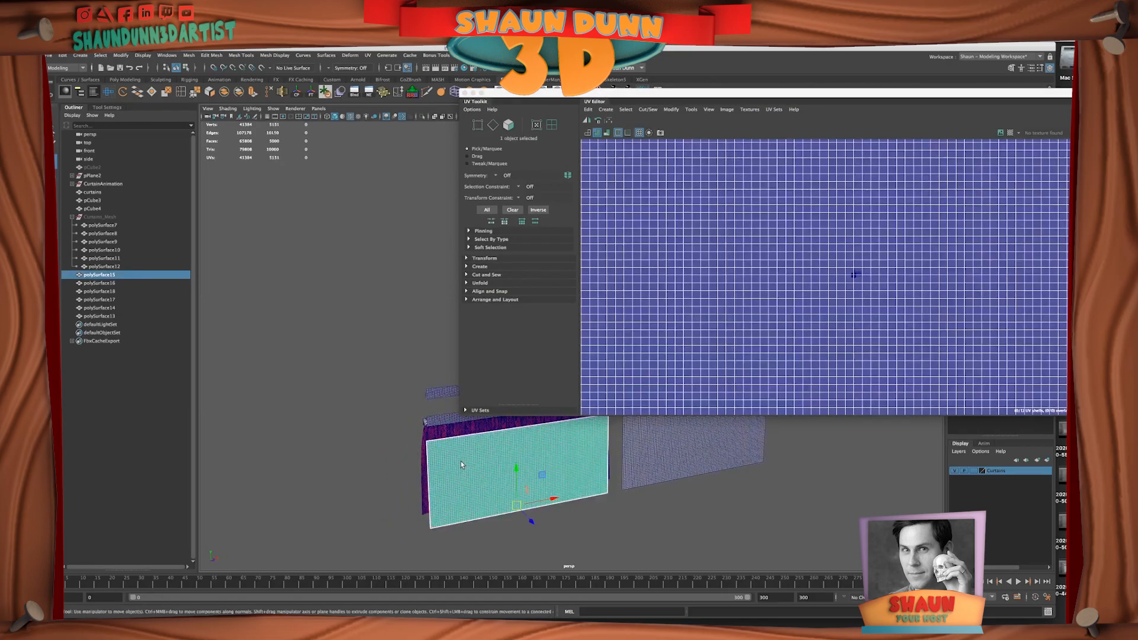
scroll(742, 332, "down", 5)
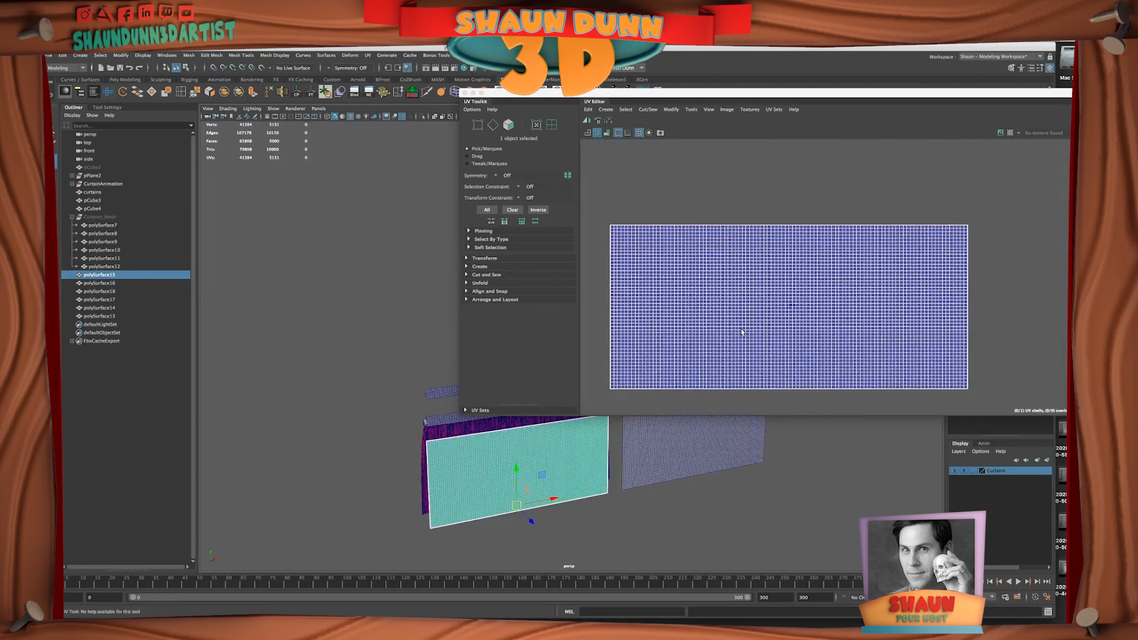
left_click(448, 431)
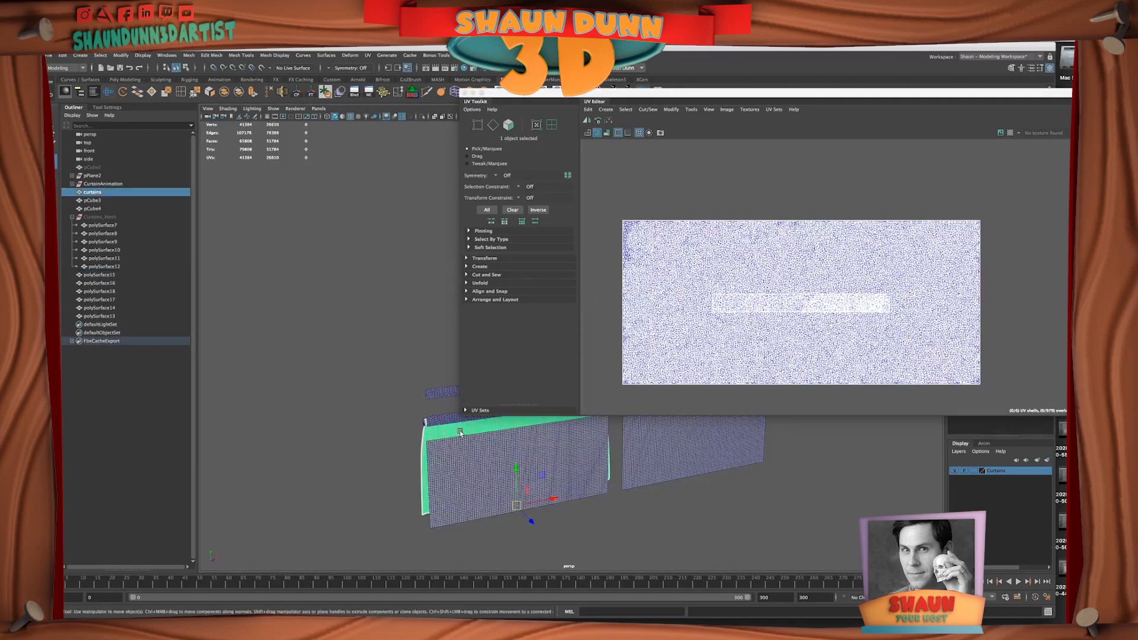
- Separate the animated curtains mesh into individual pieces and compare the first draped panel's UVs with polySurface15
middle_click_drag(409, 425, 274, 368, "alt")
mouse_move(324, 387)
left_mouse_down("alt")
mouse_move(362, 385)
mouse_move(311, 396)
mouse_move(329, 401)
left_mouse_up("alt")
middle_click_drag(329, 401, 355, 372, "alt")
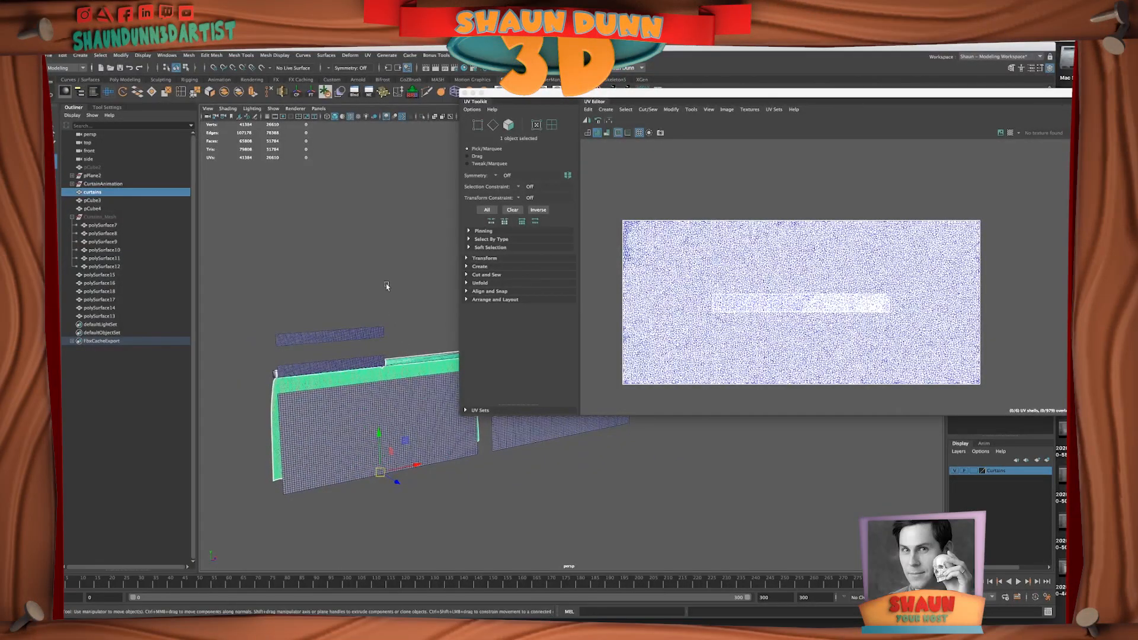
left_click(238, 92)
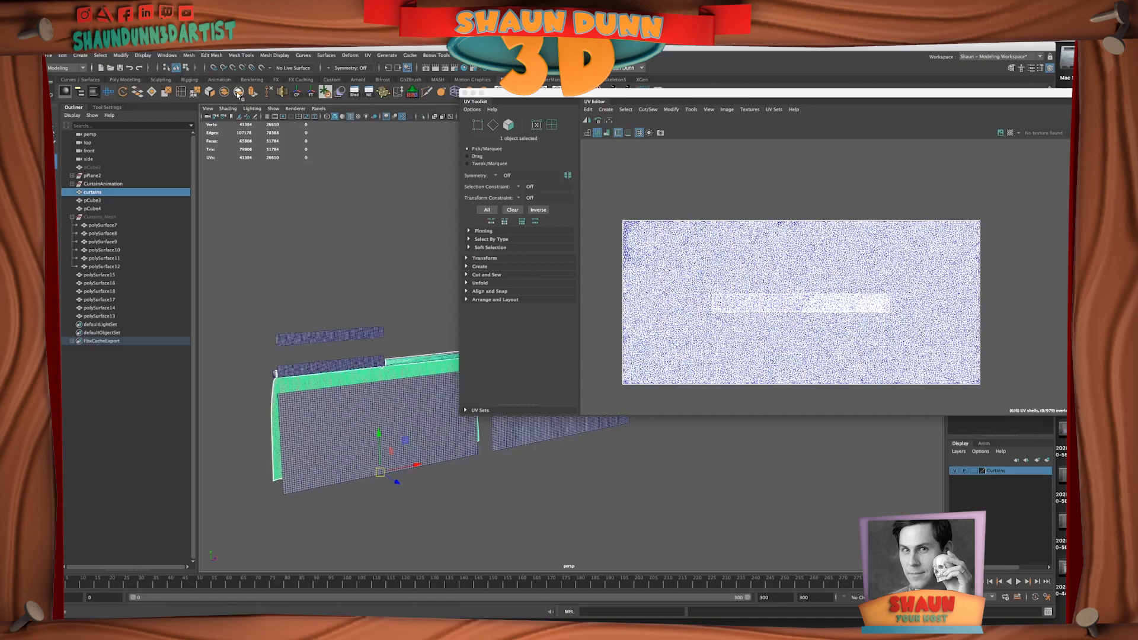
left_click(355, 385)
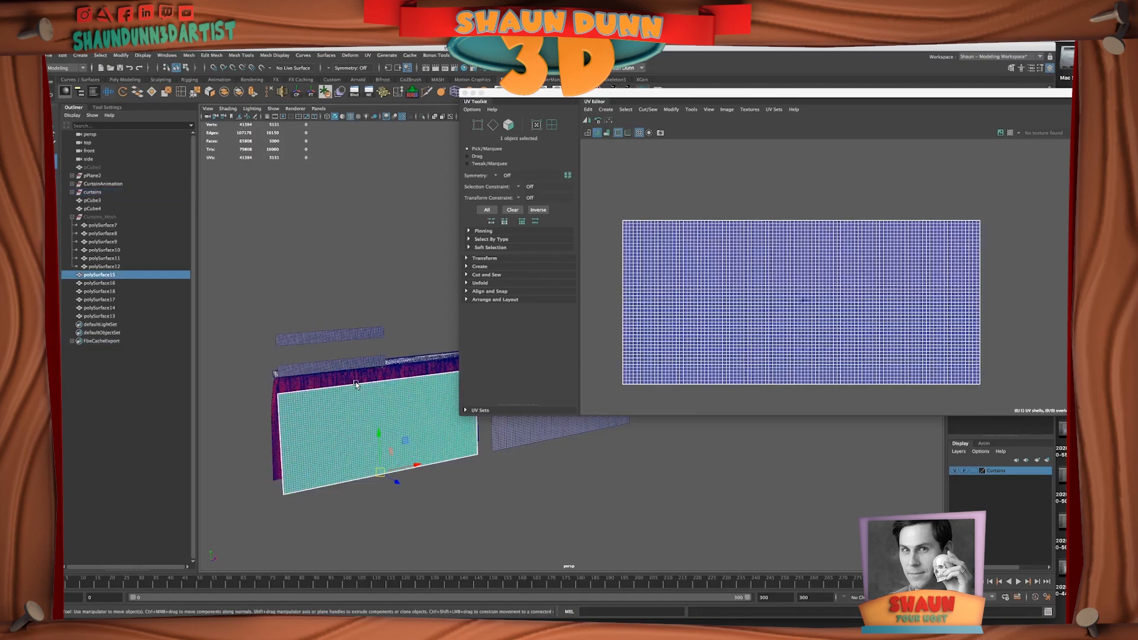
left_click(356, 377)
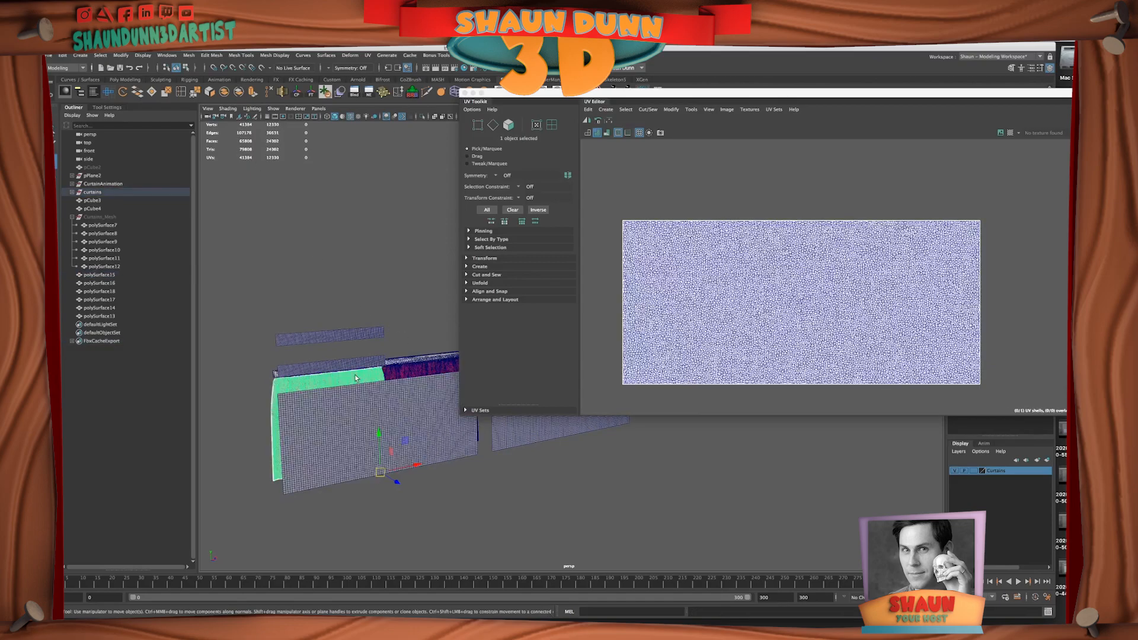
left_click(348, 412)
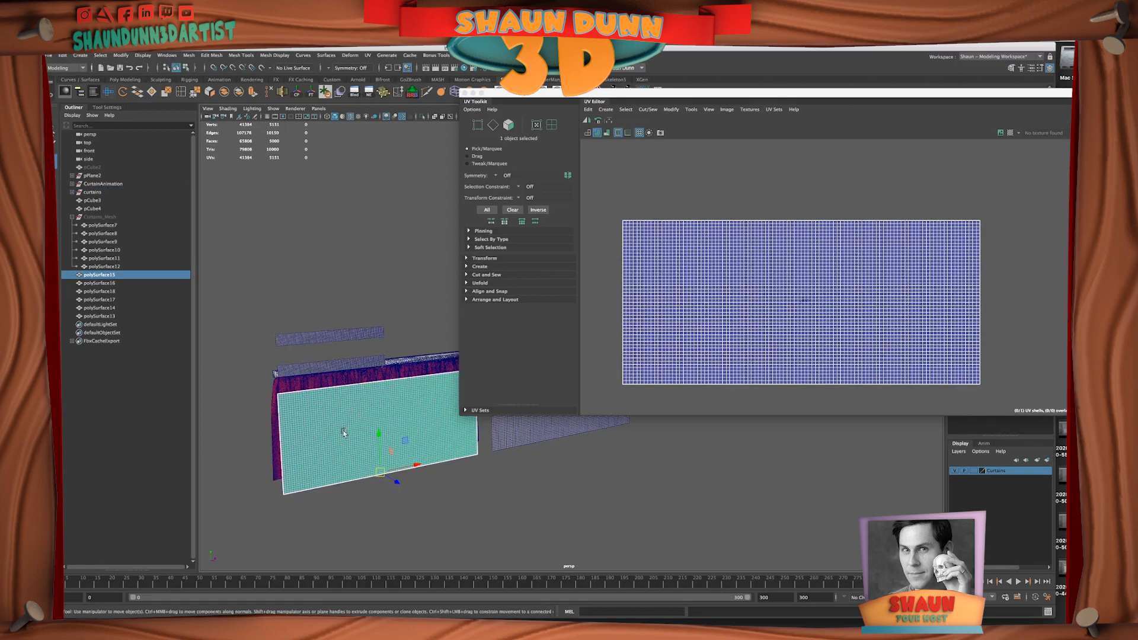
- Transfer vertex positions from the first draped curtain panel to the quad plane polySurface15, using UV sample space
middle_click_drag(318, 423, 357, 461, "alt")
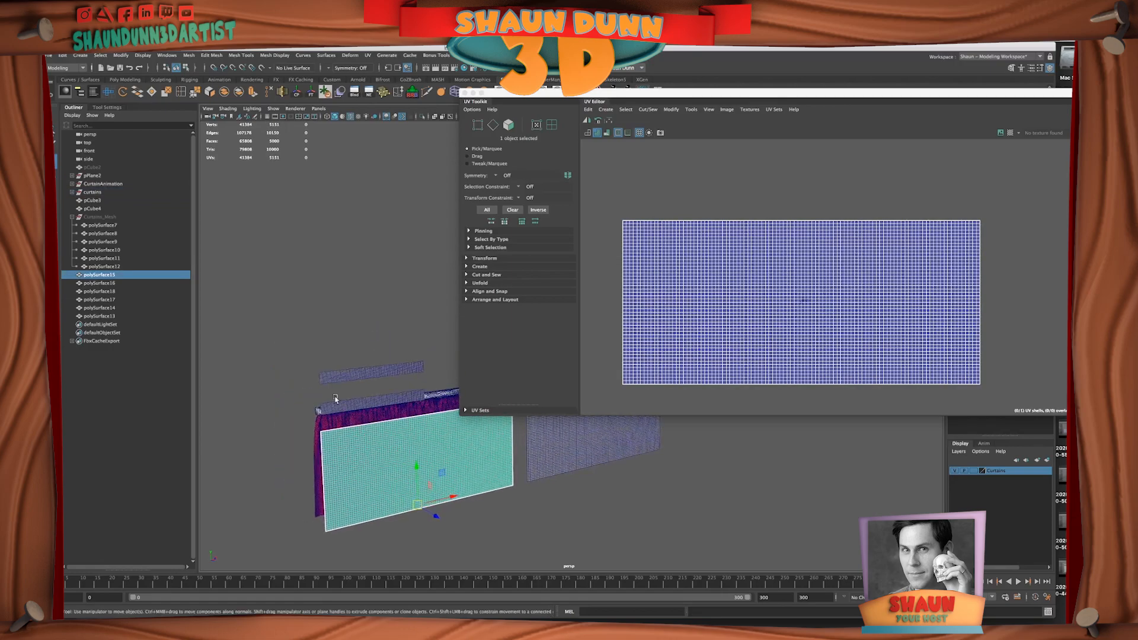
left_click(189, 55)
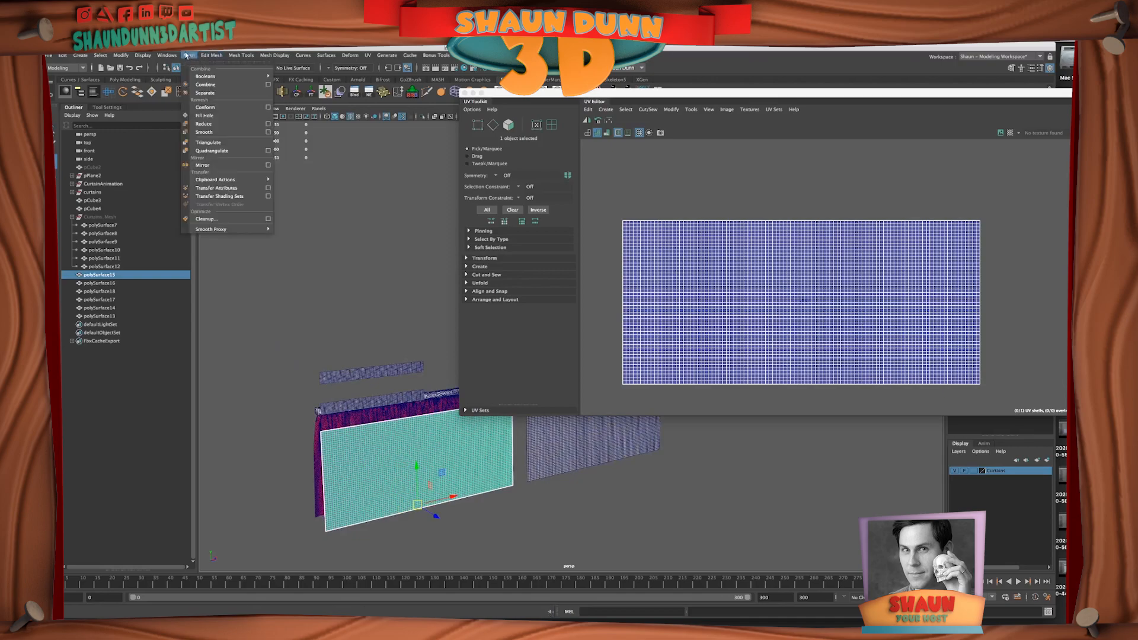
left_click(267, 189)
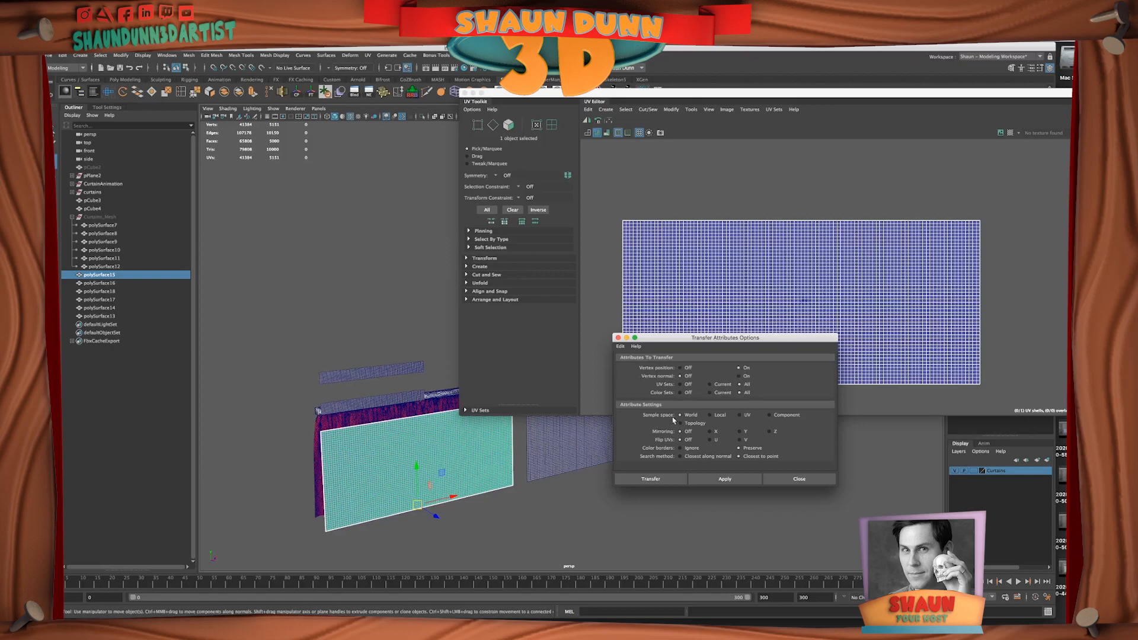
left_click(740, 417)
left_click(325, 451)
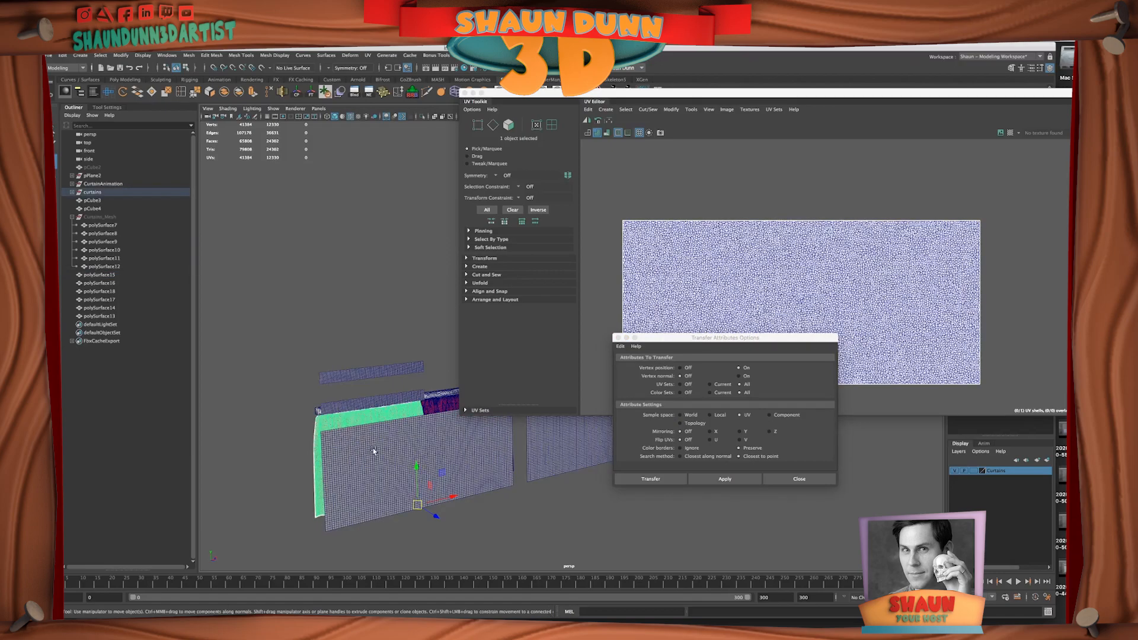
left_click(373, 449, "shift")
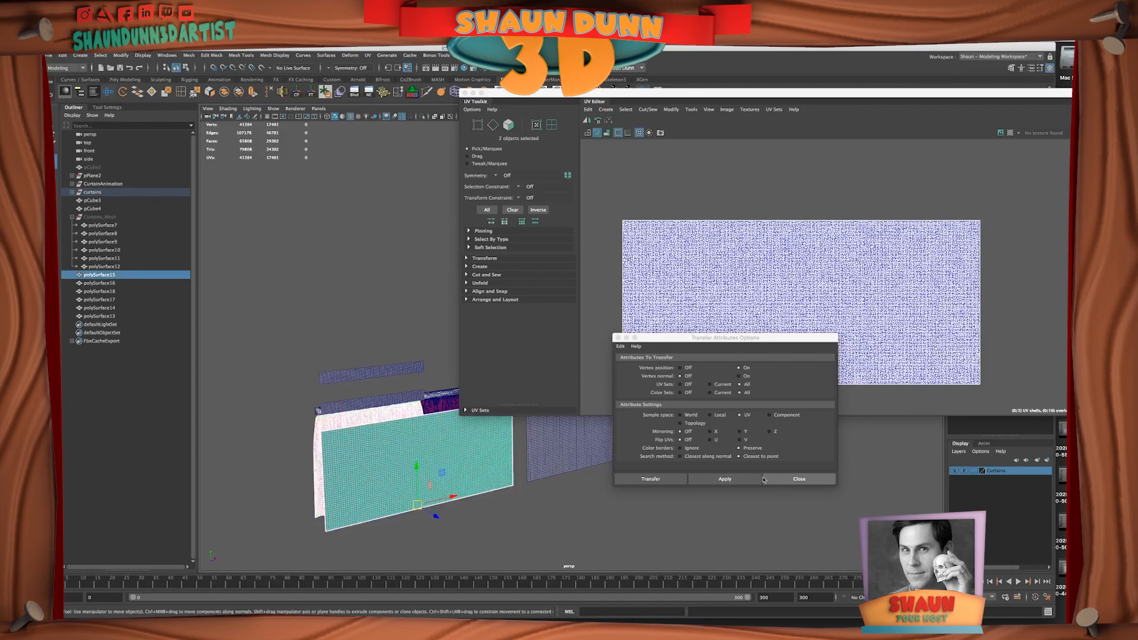
left_click(726, 479)
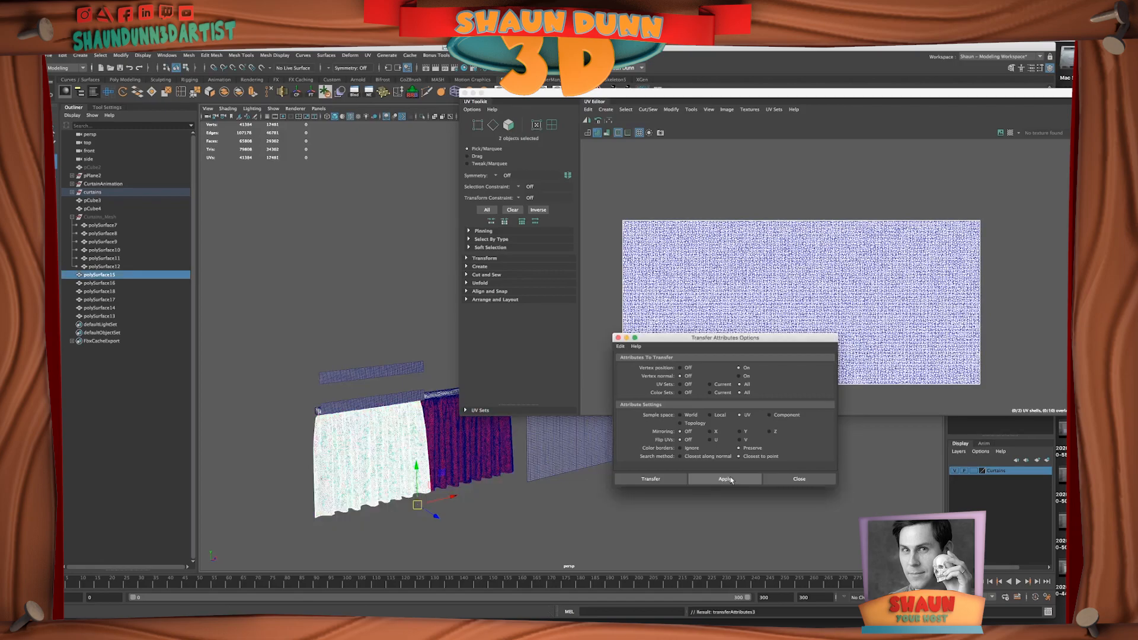
- Temporarily hide the triangulated draped panel and examine the fit and folds of the quad panel from several angles
scroll(358, 456, "up", 2)
left_click(358, 458)
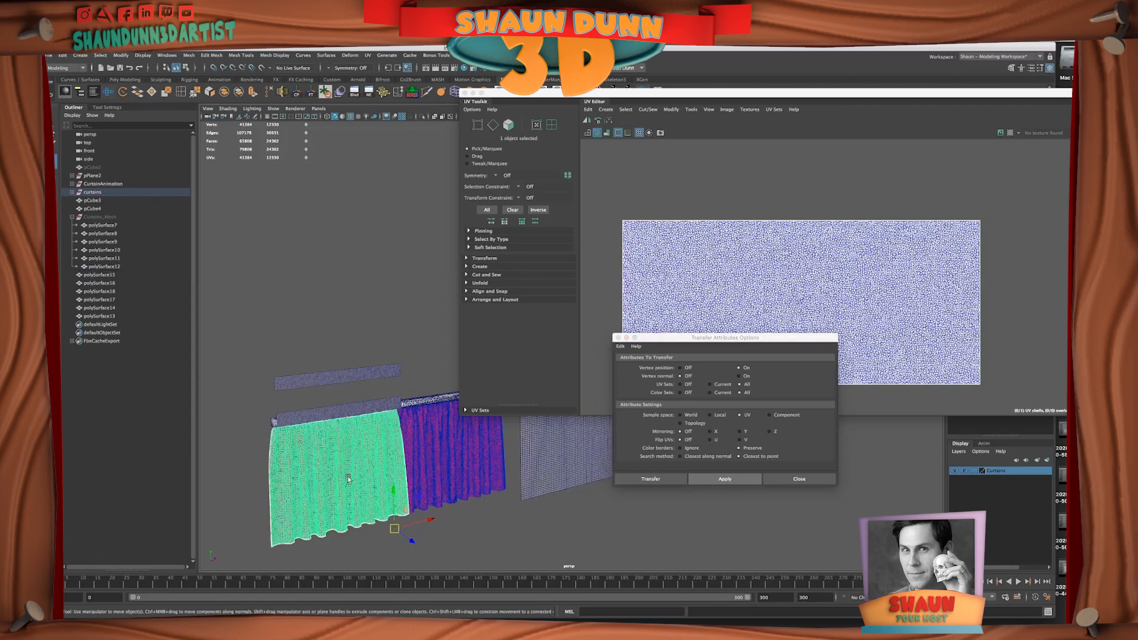
left_click_drag(537, 94, 605, 136)
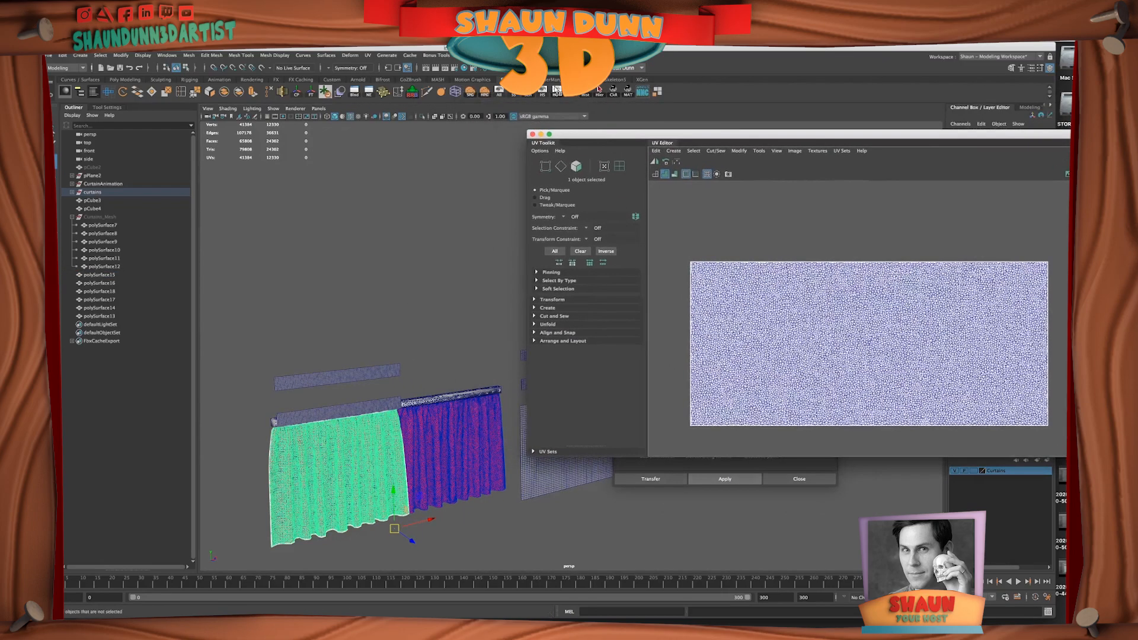
key("ctrl+h")
left_click_drag(388, 332, 419, 288, "alt")
scroll(414, 296, "up", 3)
middle_click_drag(332, 343, 432, 307, "alt")
scroll(431, 307, "up", 2)
left_click_drag(426, 309, 385, 334, "alt")
scroll(415, 323, "down", 5)
middle_click_drag(474, 307, 306, 352, "alt")
left_click_drag(306, 352, 387, 330, "alt")
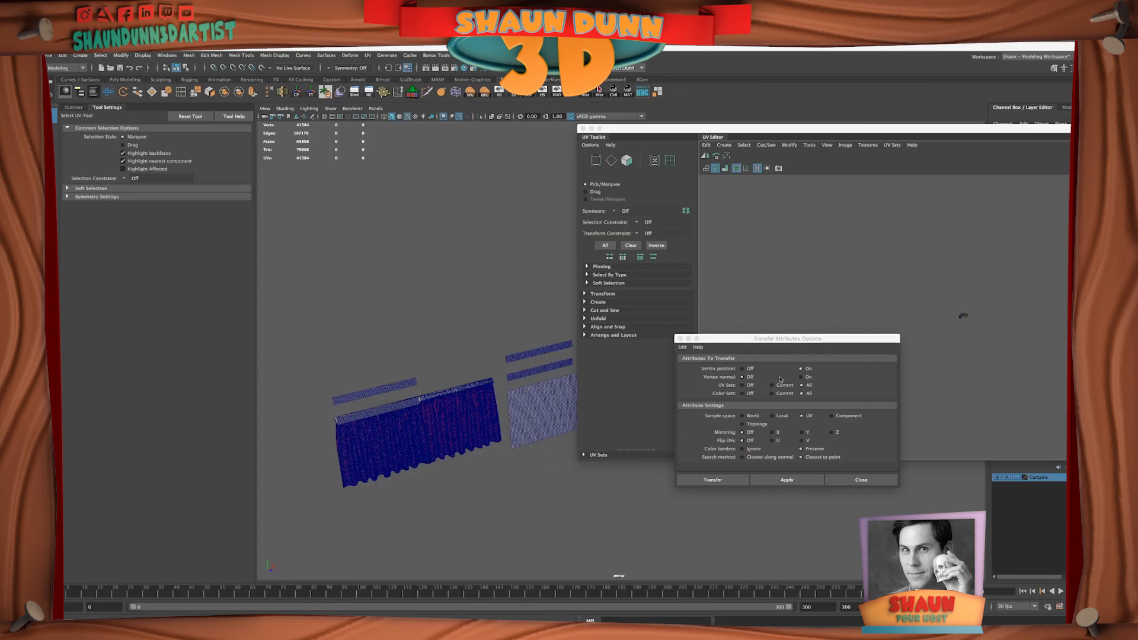
- Close the Transfer Attributes options and the UV Editor
left_click(680, 338)
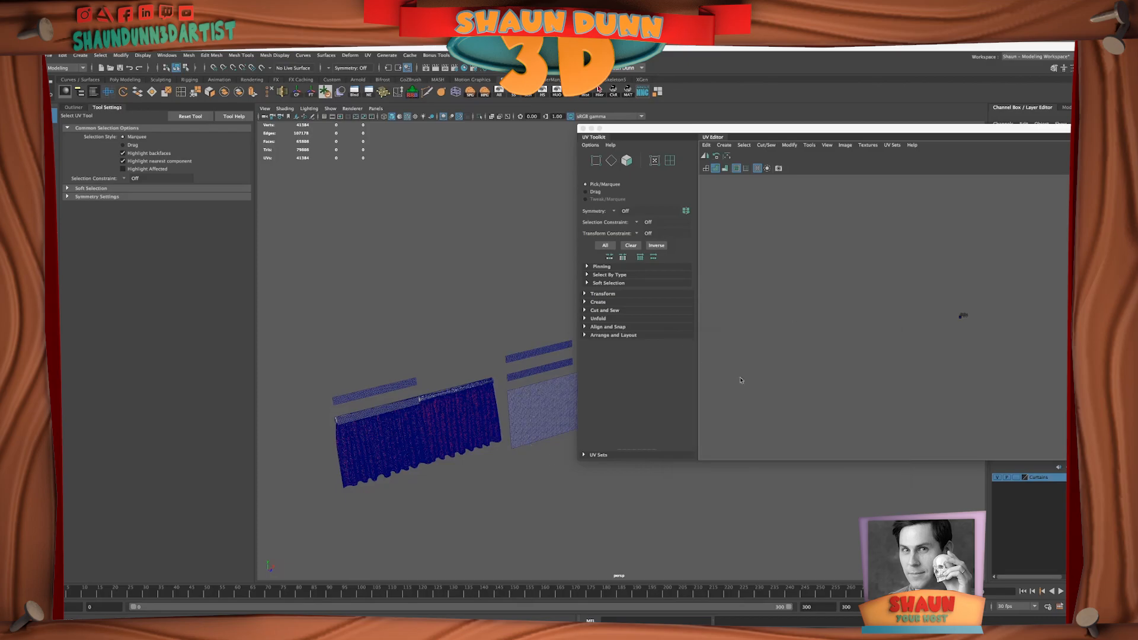
left_click(583, 128)
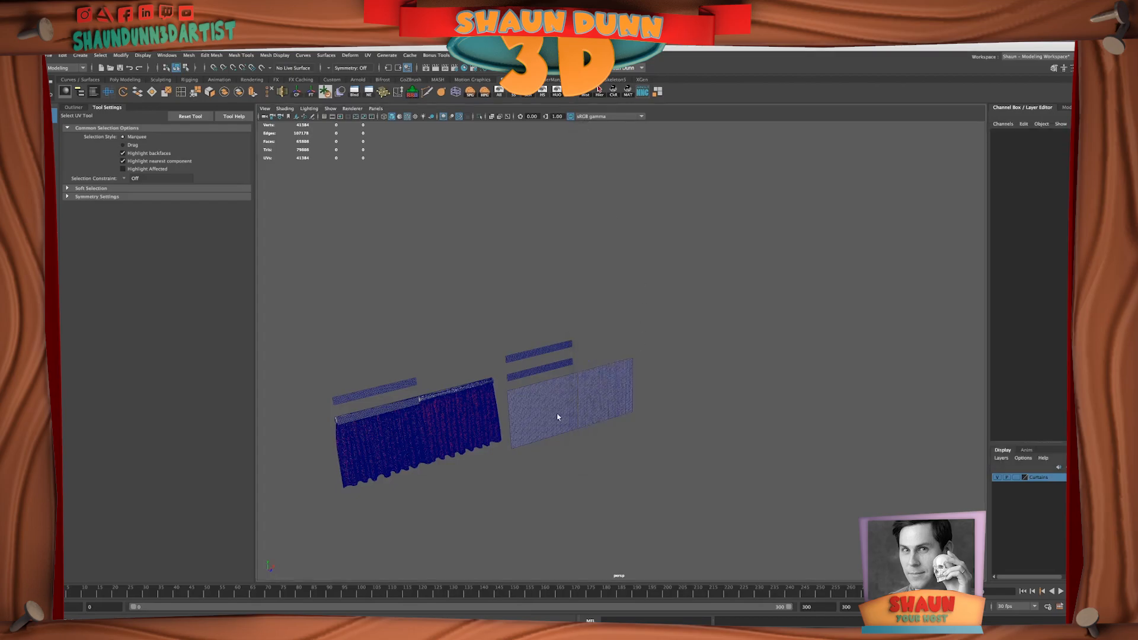
- Freeze the transformations of the remaining flat quad planes, polySurface18 and the strips above it
left_click(596, 379)
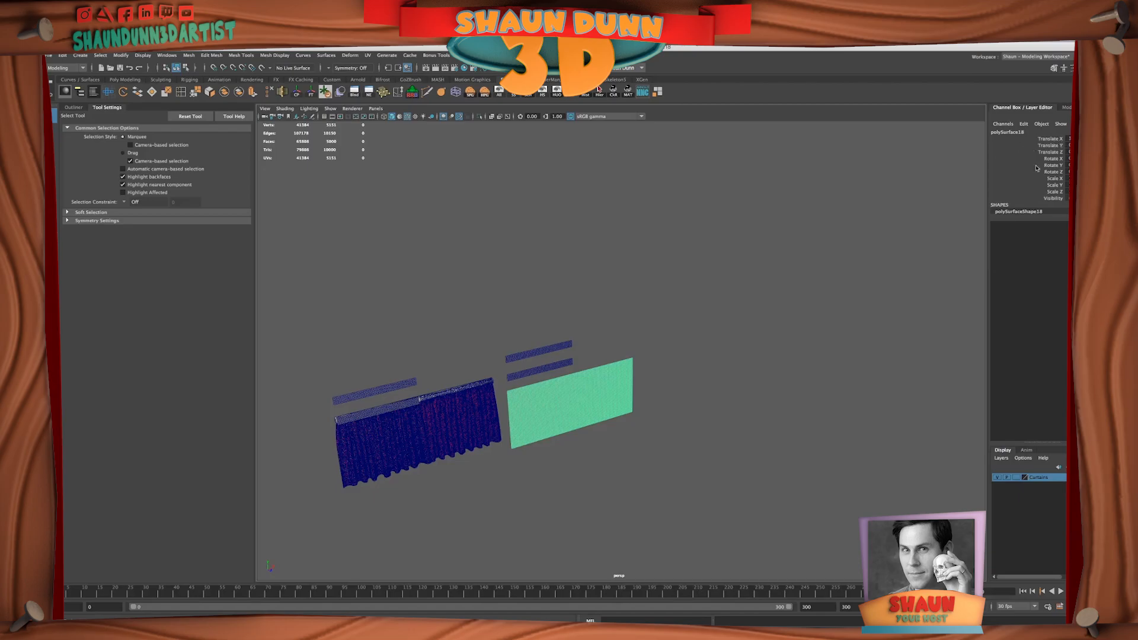
left_click(310, 91)
left_click(557, 358)
left_click(311, 92)
left_click(560, 350)
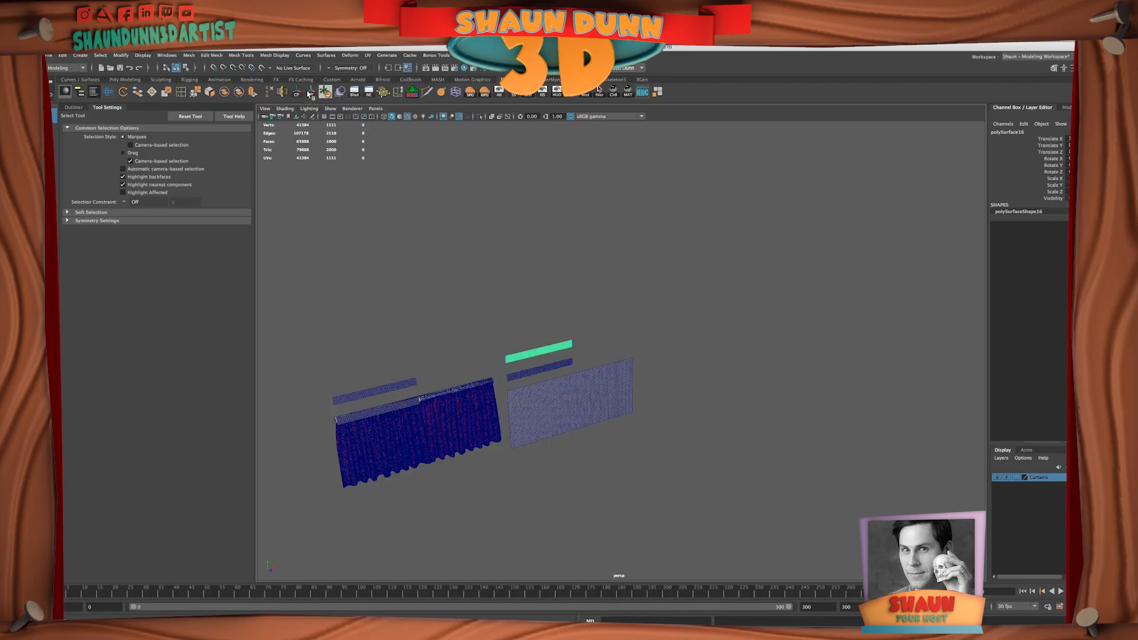
left_click_drag(549, 349, 585, 431, "shift")
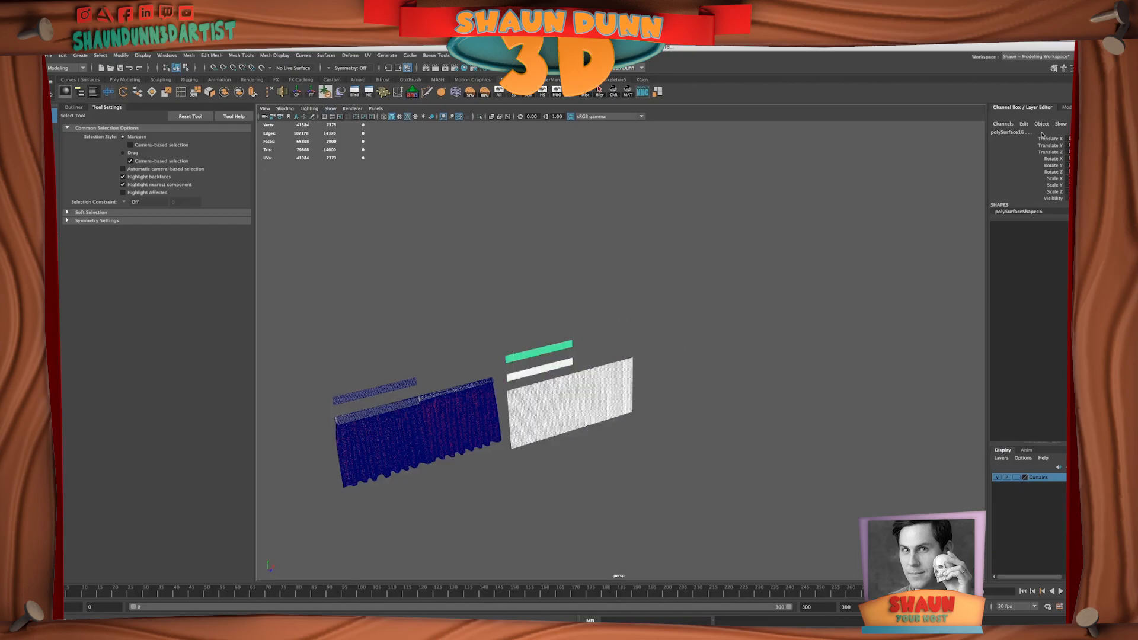
left_click(566, 478)
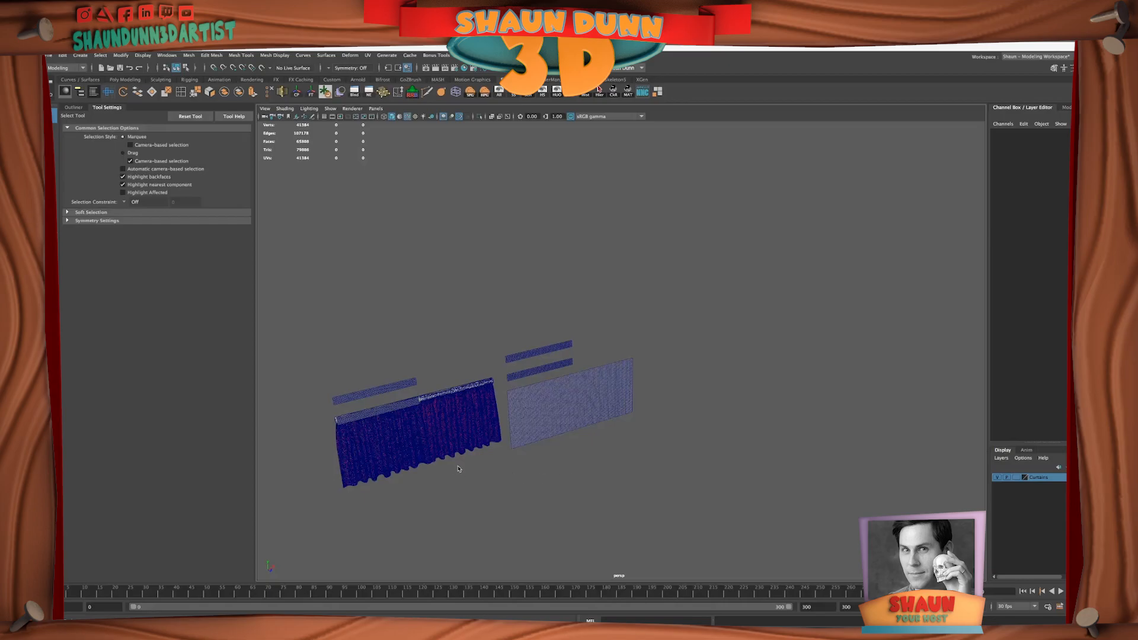
- Transfer vertex positions from the second draped curtain panel to the quad plane polySurface18, using UV sample space
left_click(458, 421)
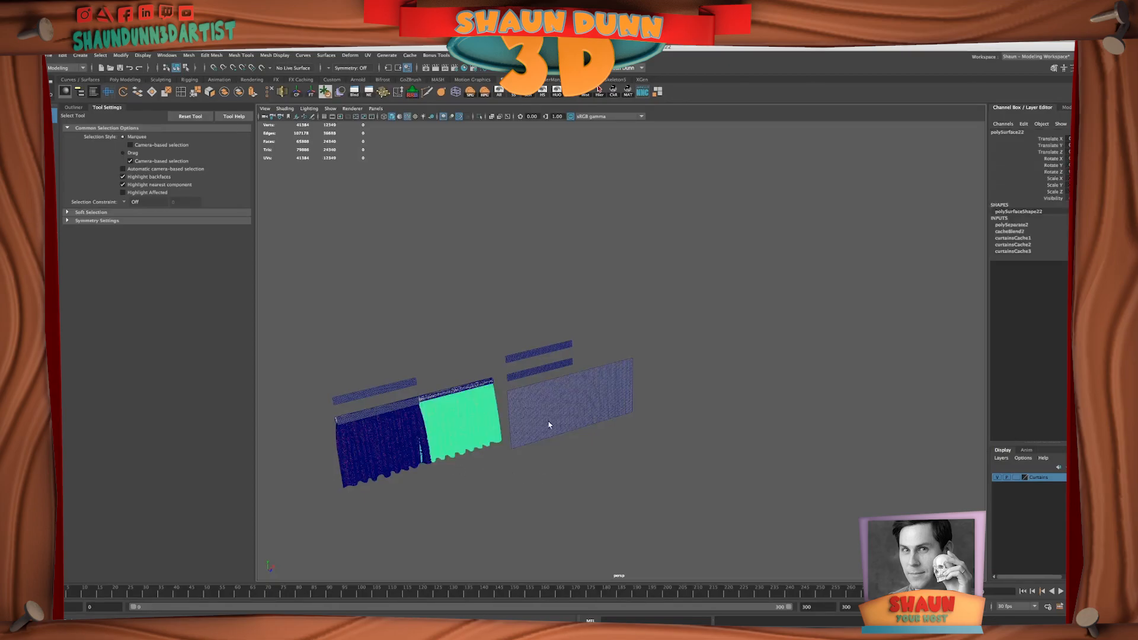
left_click(565, 424, "shift")
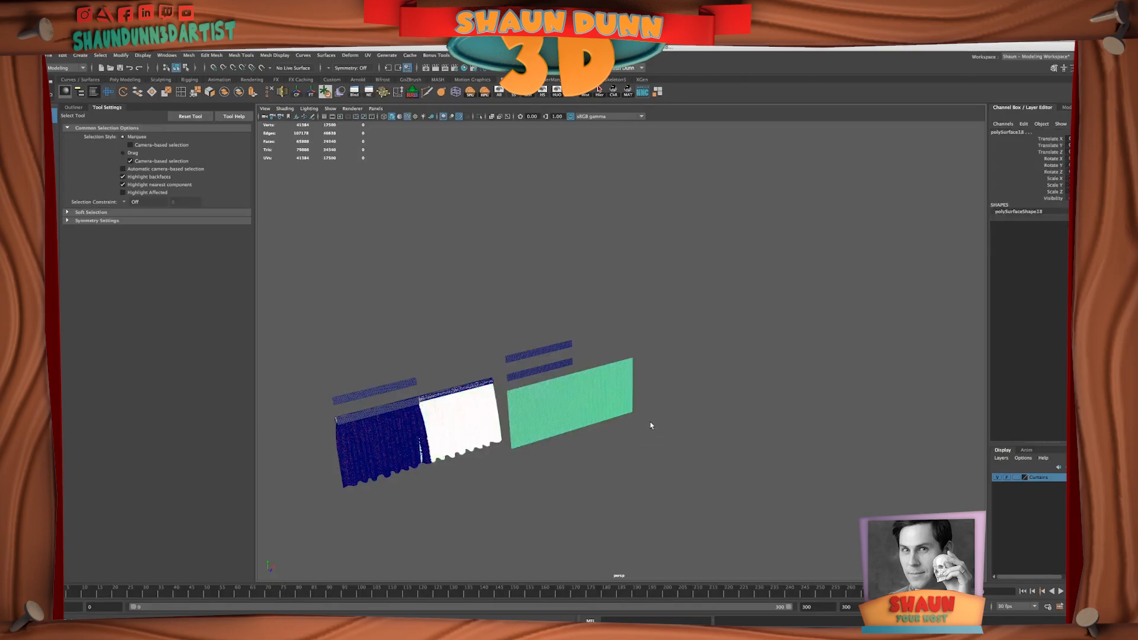
left_click(187, 55)
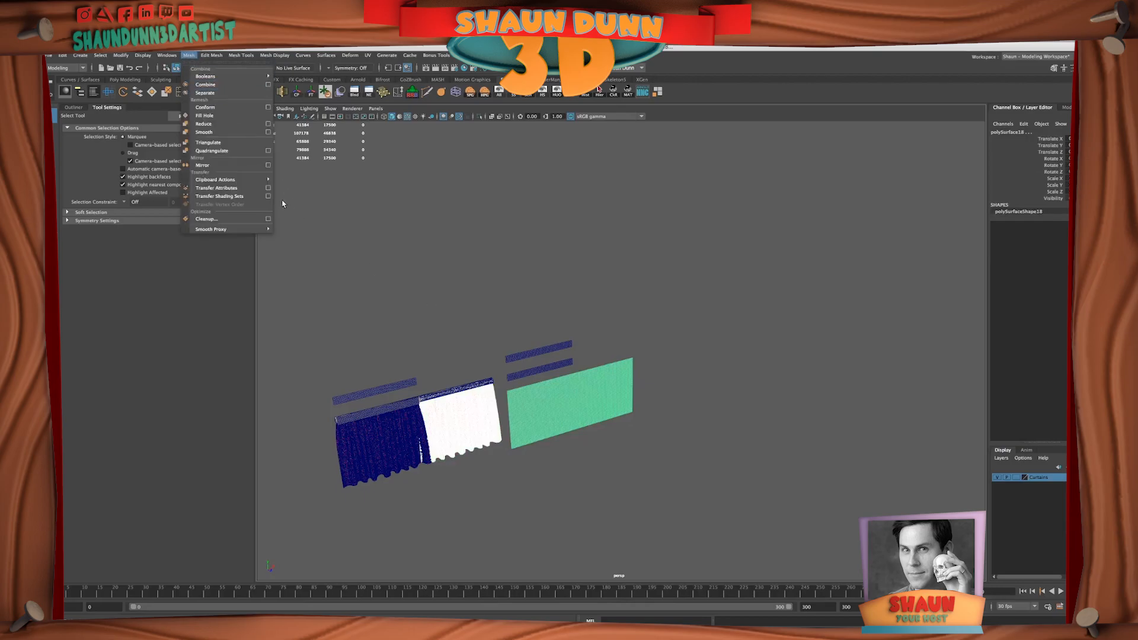
left_click(268, 187)
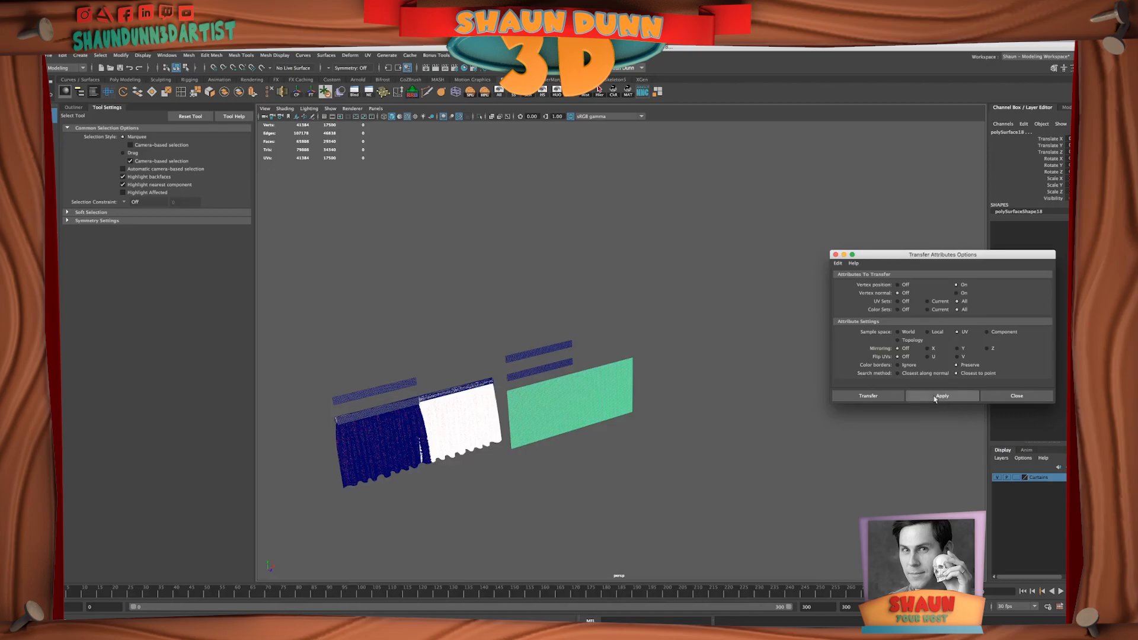
left_click_drag(890, 259, 718, 304)
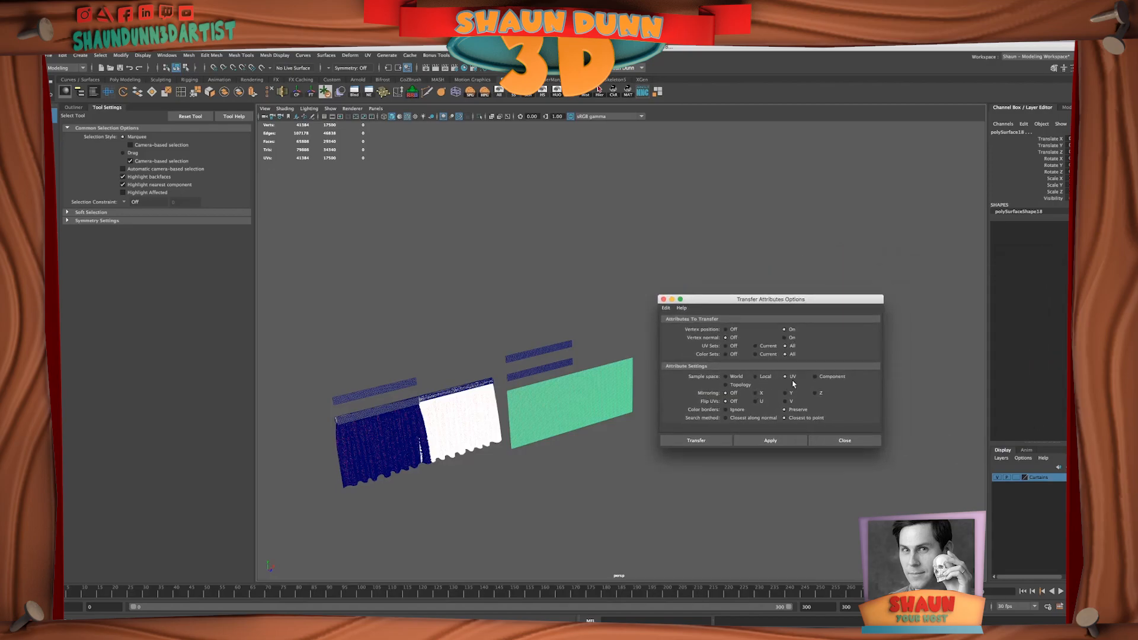
left_click(771, 440)
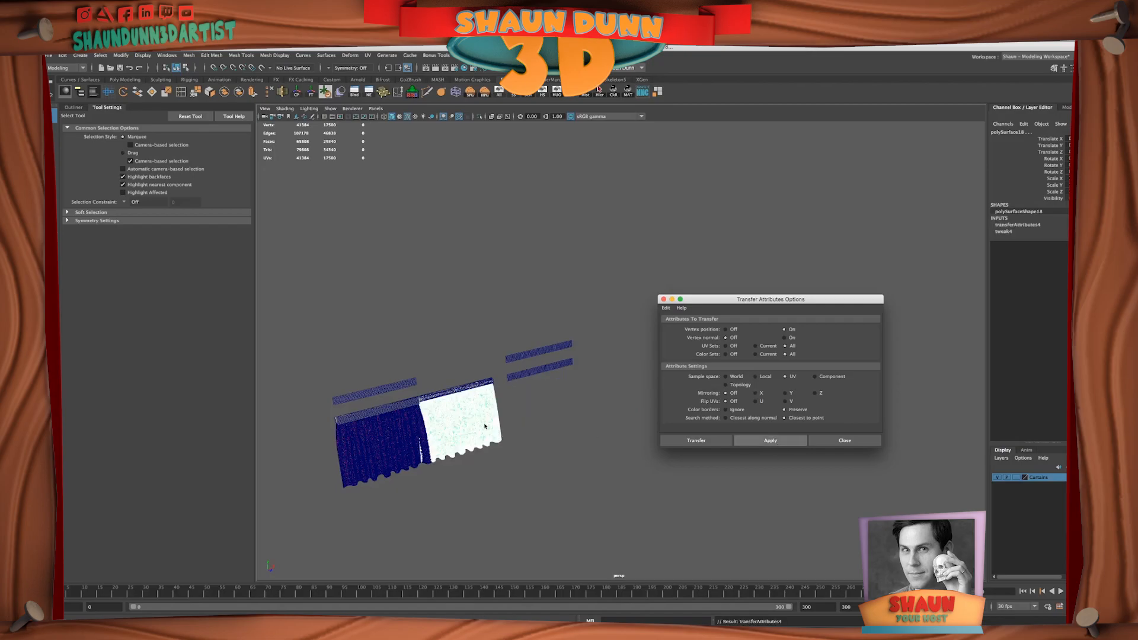
- Delete the two rod cubes running through the top of the curtains
middle_click_drag(418, 405, 547, 331, "alt")
scroll(526, 358, "up", 6)
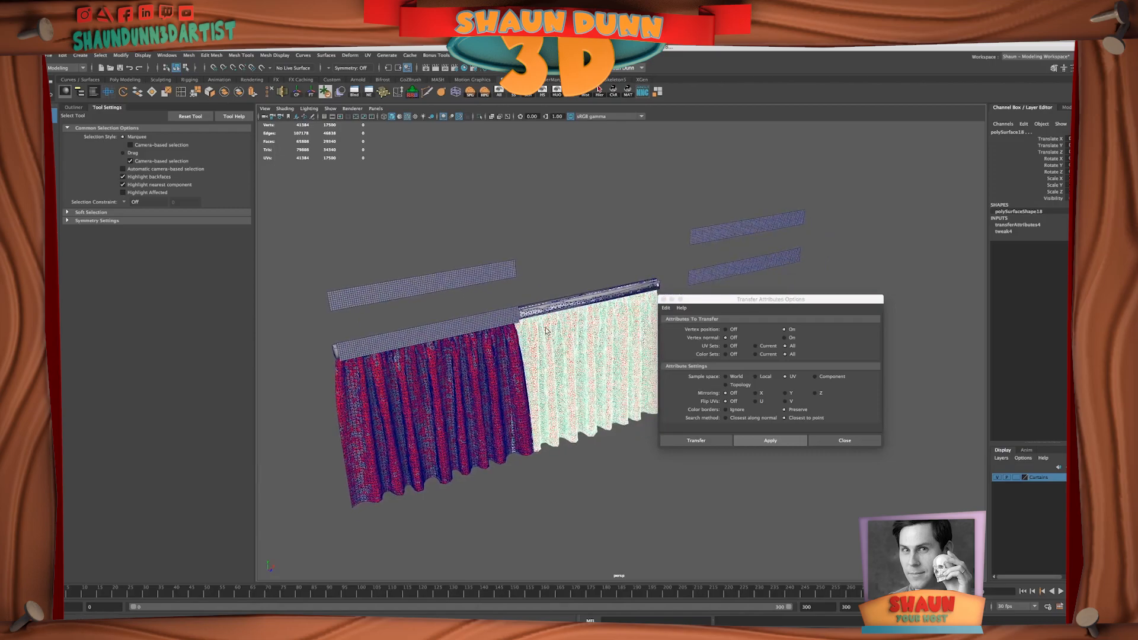
left_click_drag(436, 366, 448, 357, "alt")
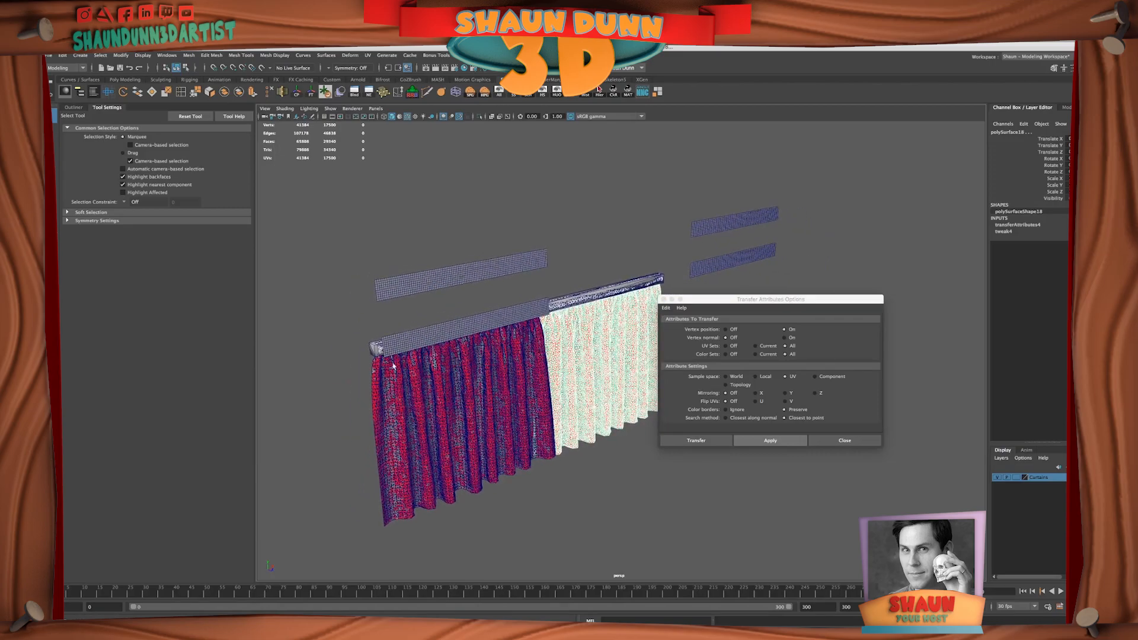
left_click(374, 353)
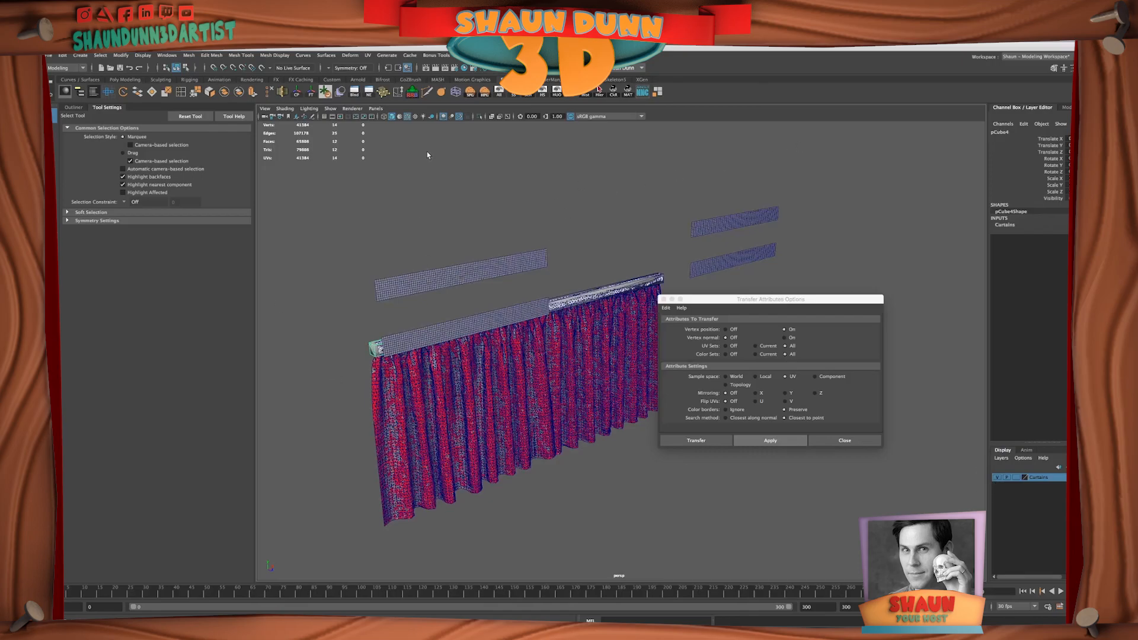
left_click_drag(401, 408, 411, 394, "alt")
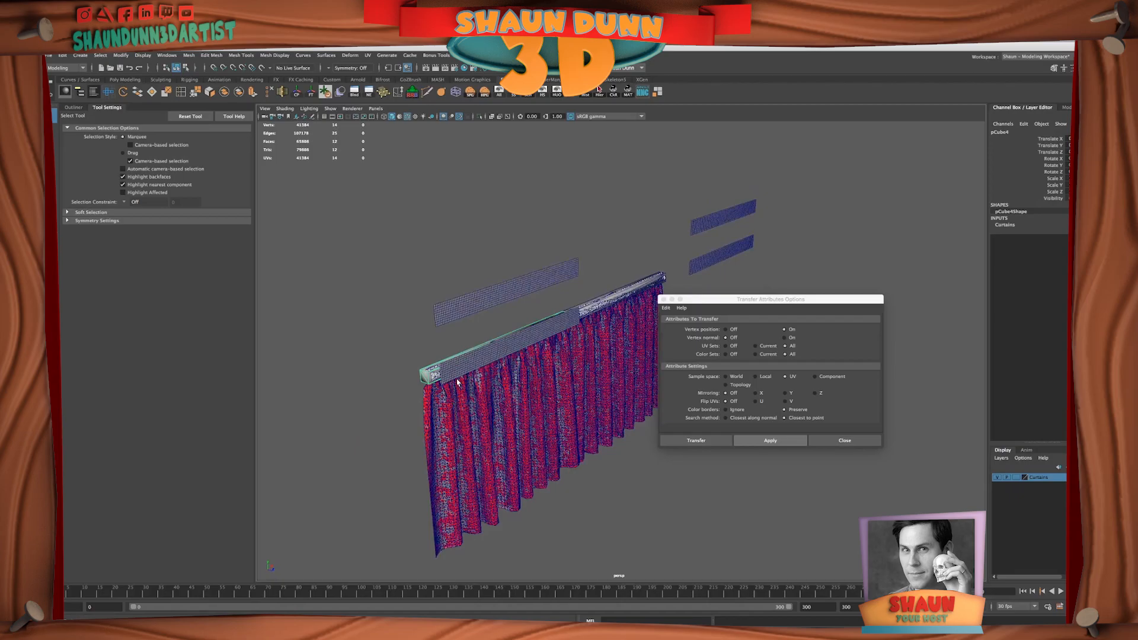
left_click(456, 382)
left_click_drag(529, 375, 421, 371, "alt")
left_click(604, 290)
key("Delete")
- Transfer vertex positions from the first curtain's two triangulated rod-sleeve pieces to the quad strips polySurface14 and polySurface13
left_click_drag(362, 348, 527, 334, "alt")
left_click_drag(327, 361, 381, 374, "alt")
left_click(401, 367)
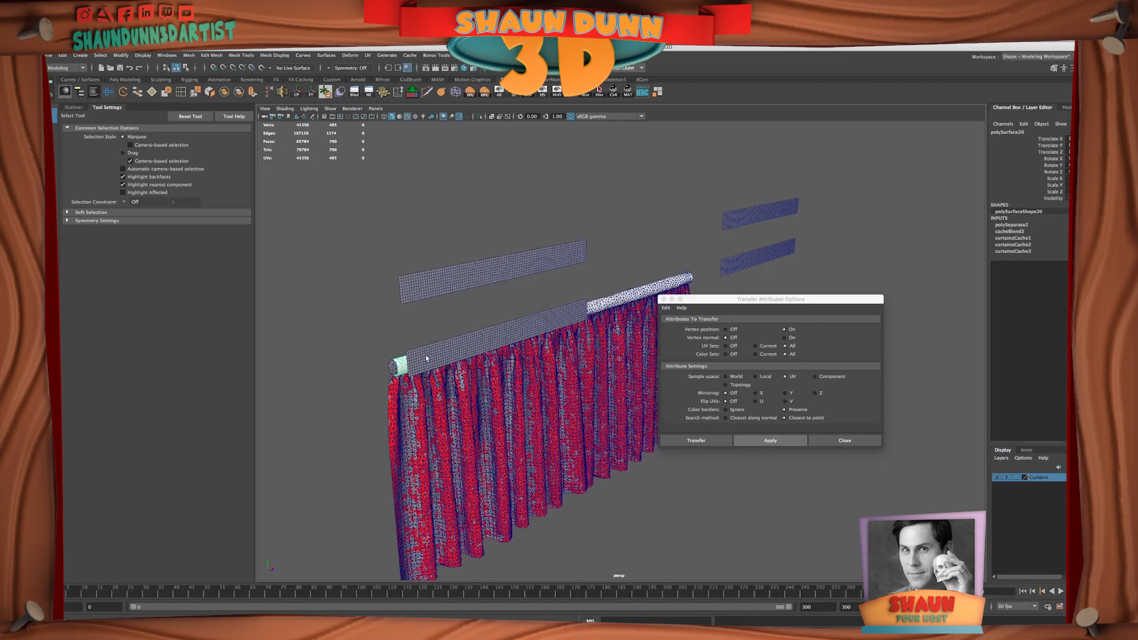
left_click(428, 361, "shift")
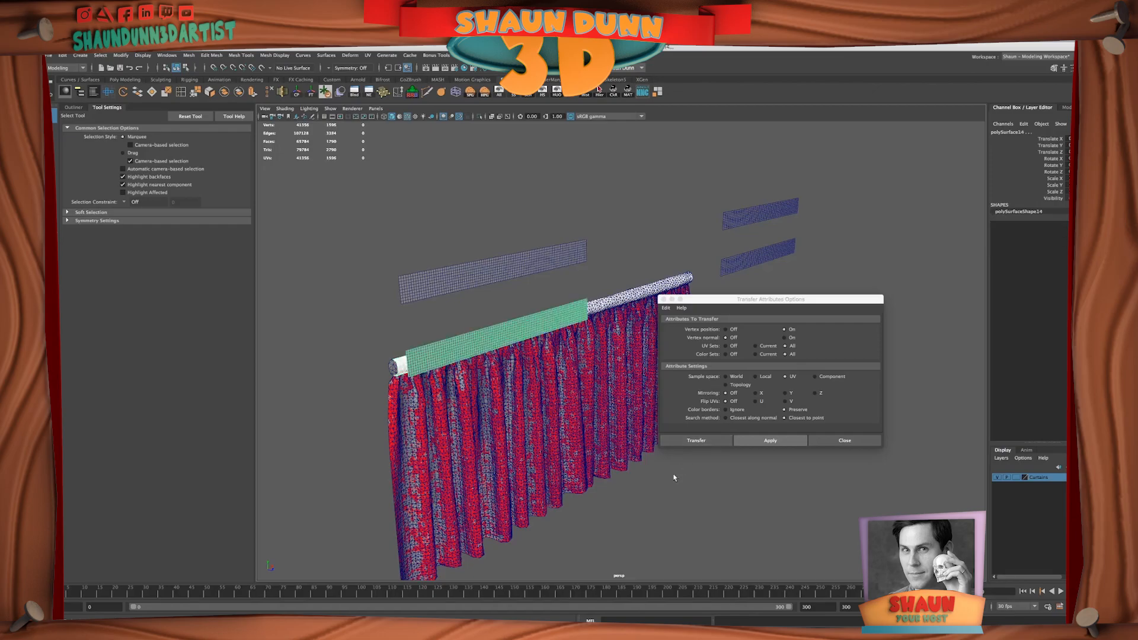
left_click(776, 441)
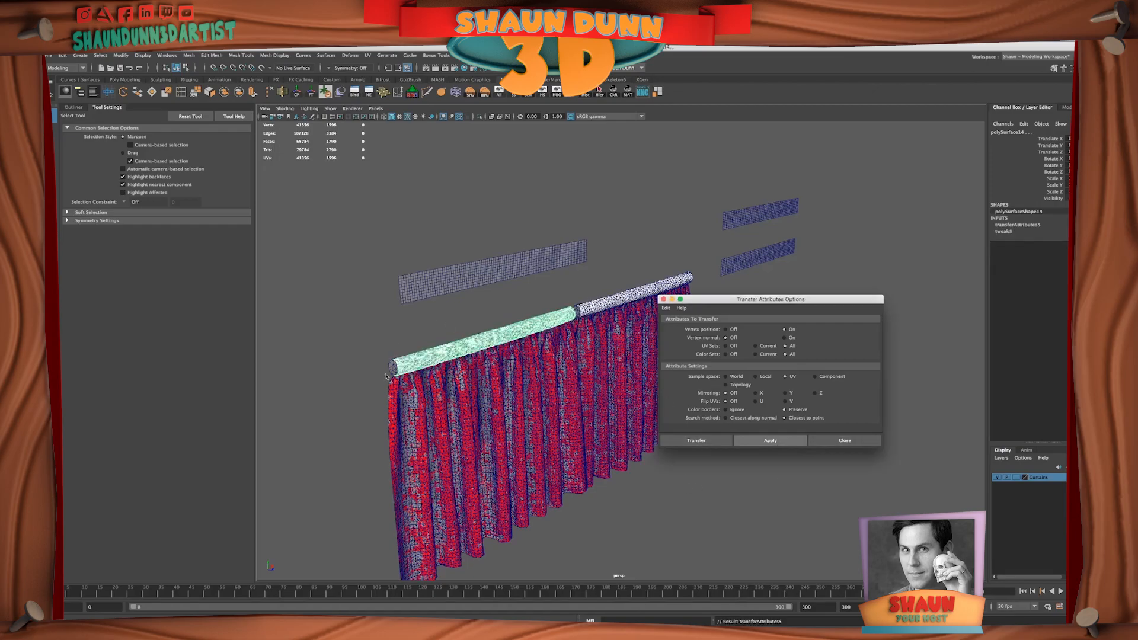
left_click(438, 292)
left_click(438, 289, "shift")
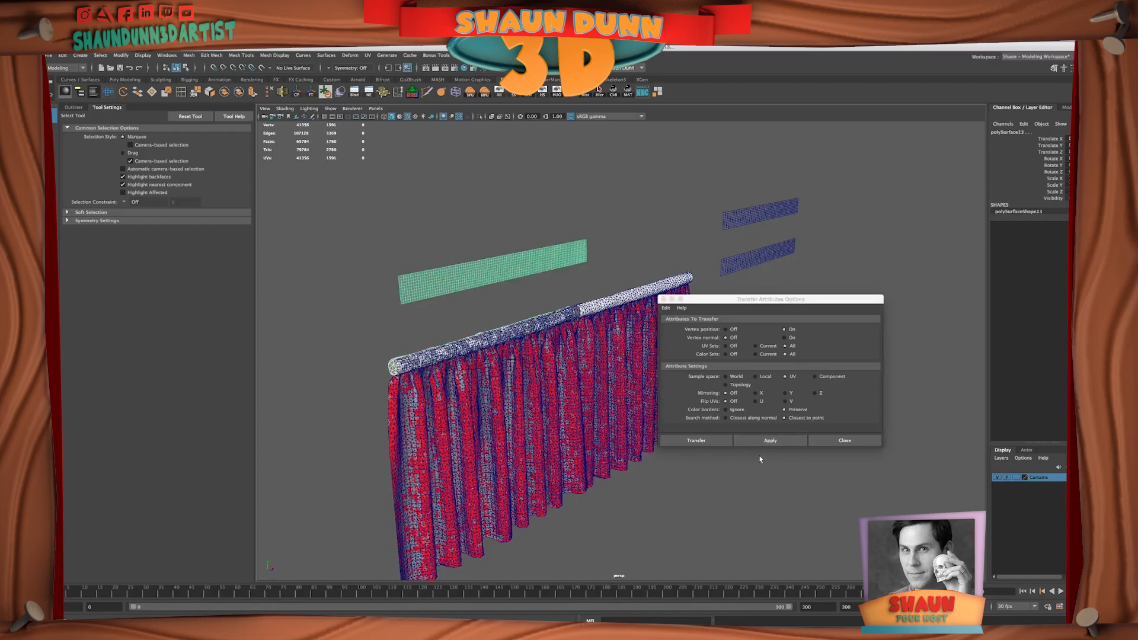
left_click(770, 440)
- Transfer vertex positions from the second curtain's two triangulated rod-sleeve pieces to the quad strips polySurface17 and polySurface16
middle_click_drag(478, 471, 397, 536, "alt")
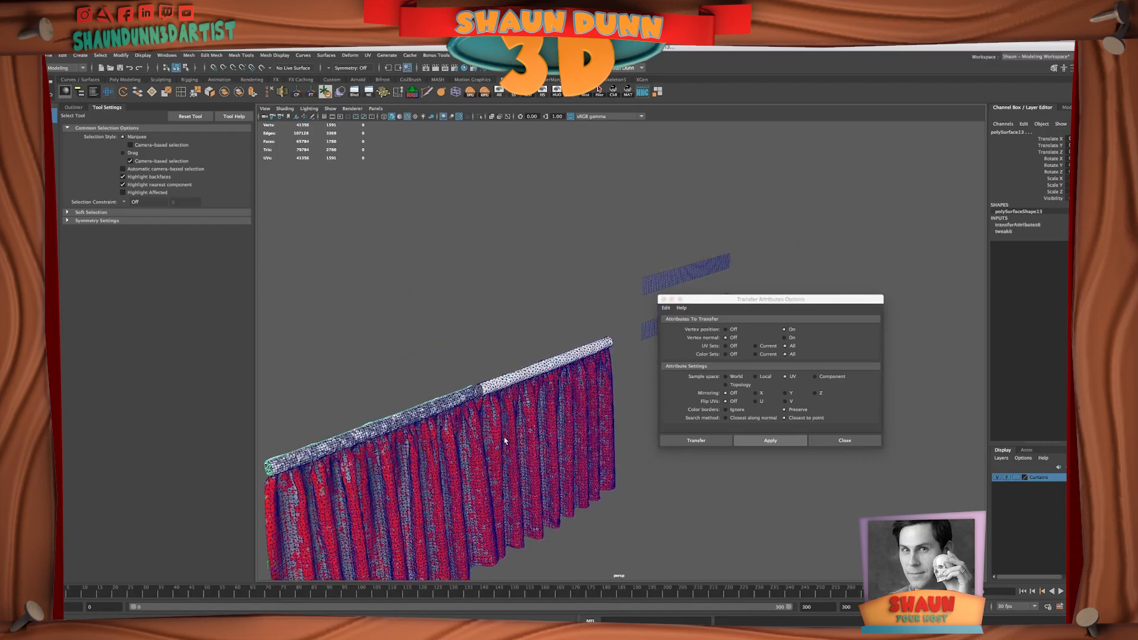
left_click_drag(506, 439, 496, 433, "alt")
left_click(493, 380)
left_click(647, 329, "shift")
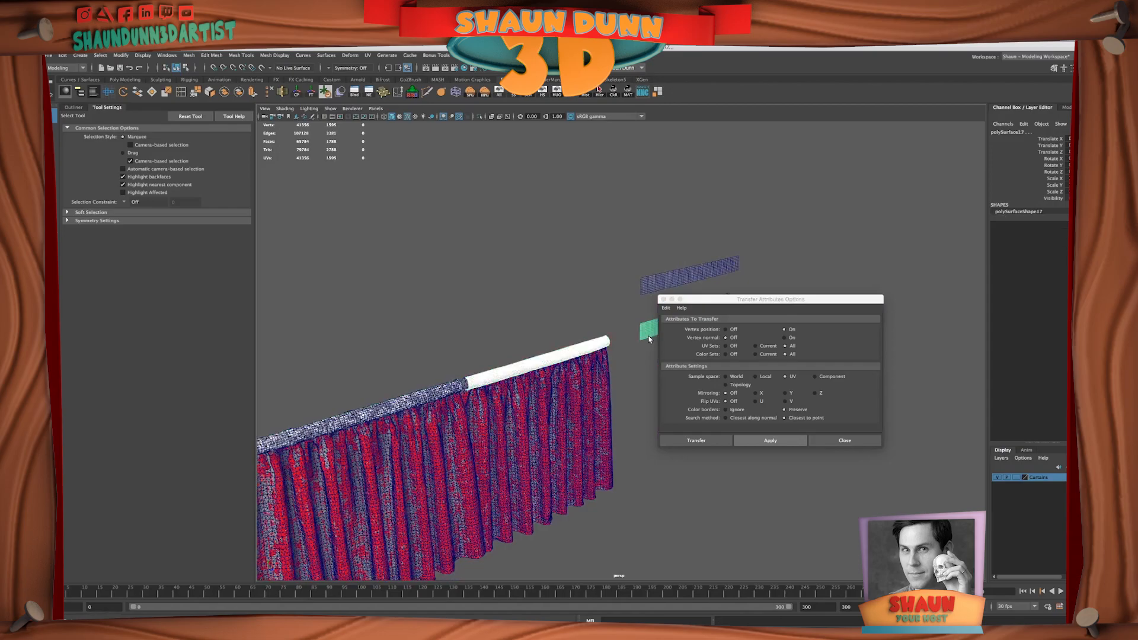
left_click(770, 440)
left_click(496, 358)
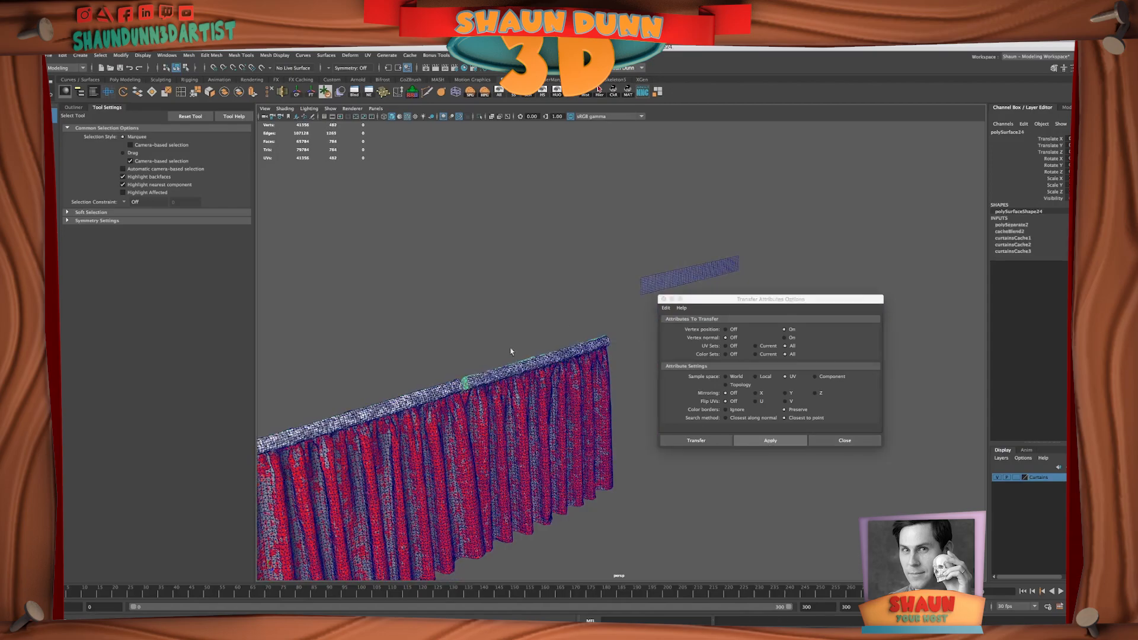
left_click(695, 274, "shift")
left_click(769, 440)
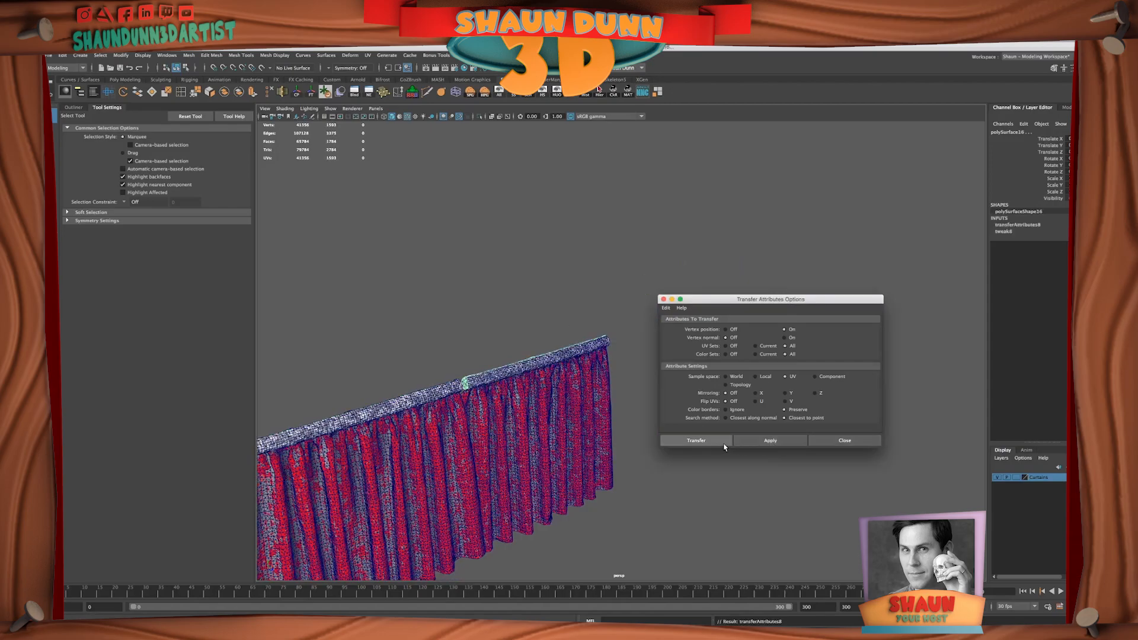
- Delete the construction history of all curtain pieces and close the Transfer Attributes options
mouse_move(539, 447)
left_mouse_down("alt")
mouse_move(508, 447)
mouse_move(555, 433)
mouse_move(525, 460)
left_mouse_up("alt")
left_click_drag(339, 268, 656, 533)
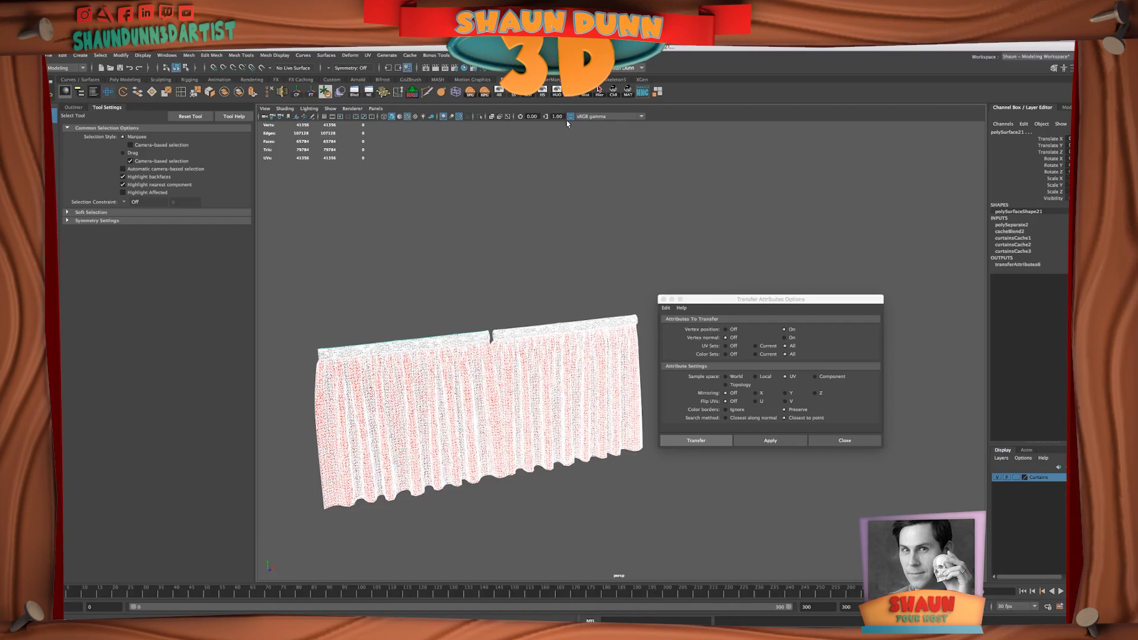
left_click(584, 94)
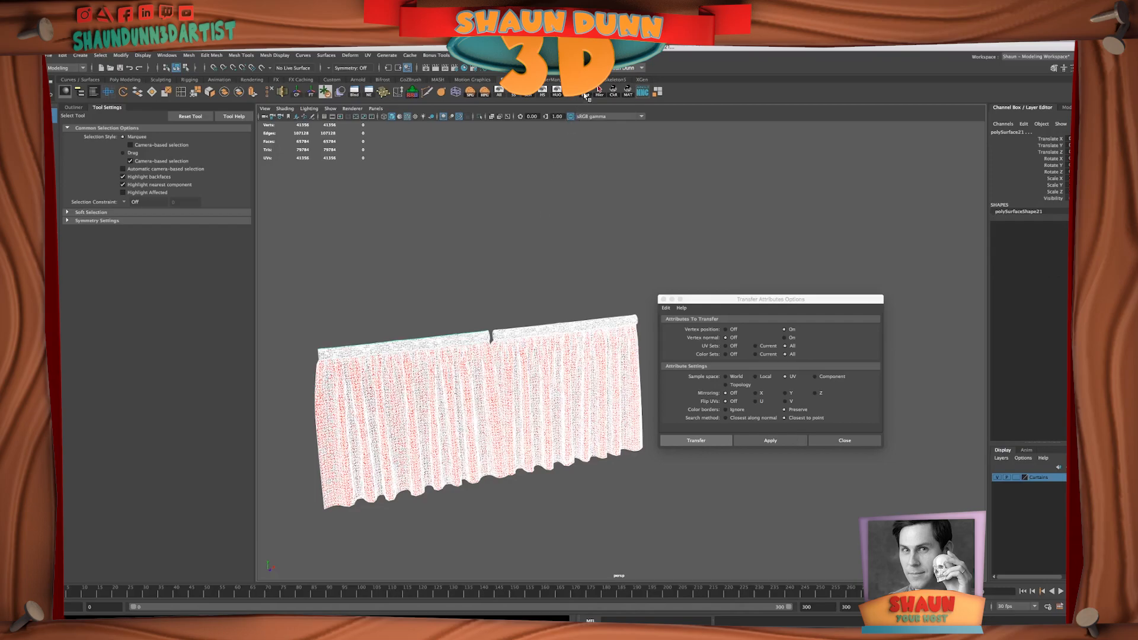
left_click(664, 300)
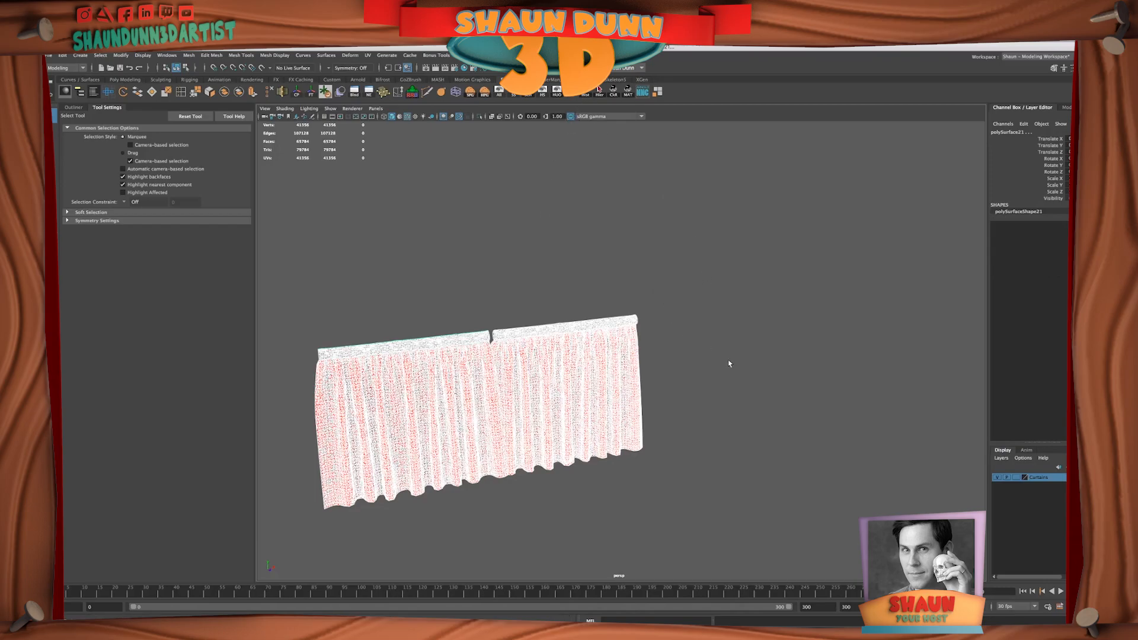
left_click(733, 396)
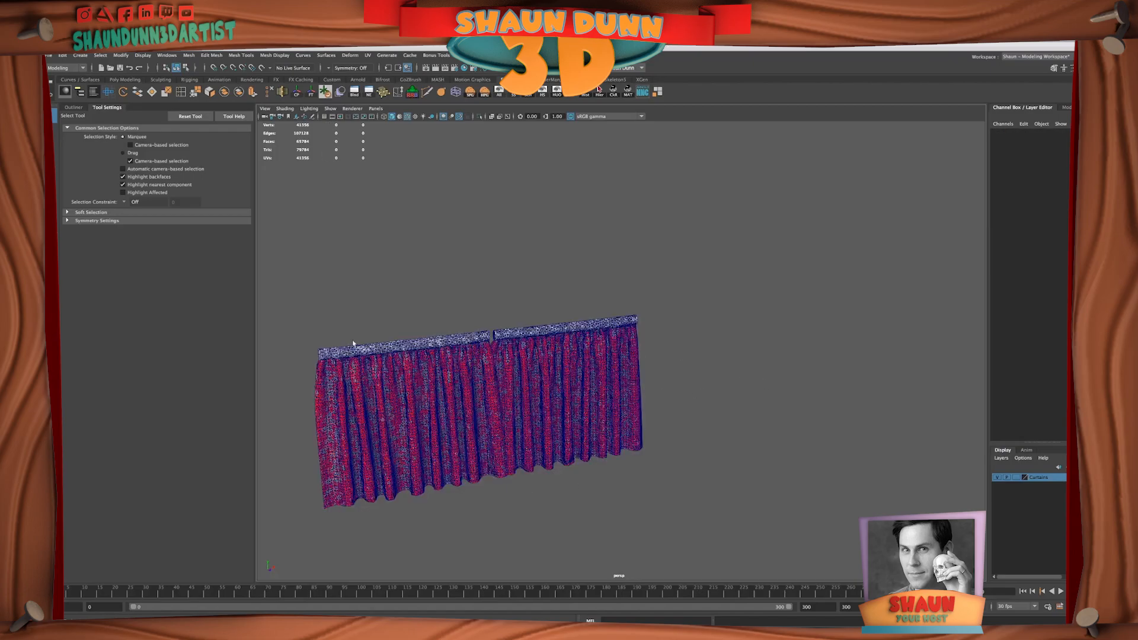
- Hide the triangulated curtains group and examine the draped quad panels and rod sleeves from several angles
left_click(77, 108)
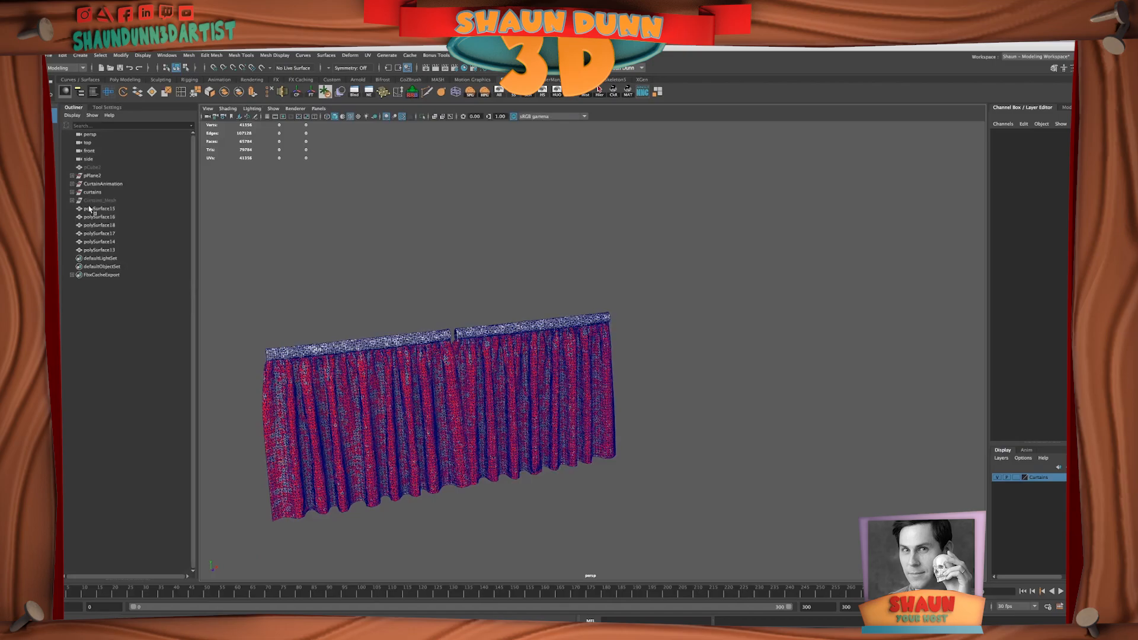
left_click(92, 192)
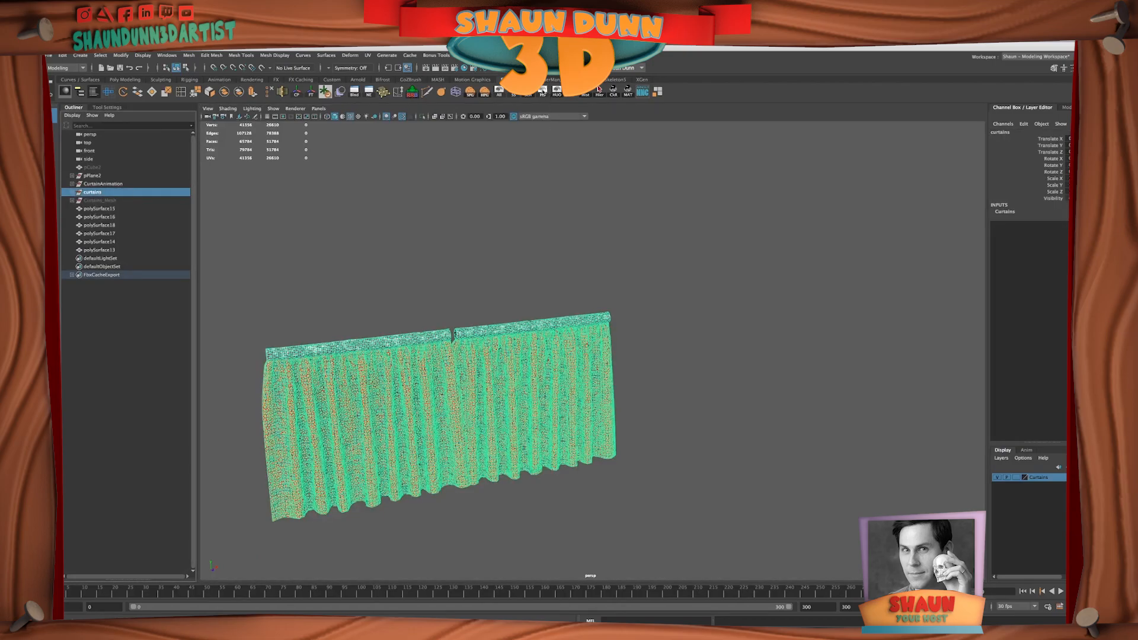
left_click(543, 93)
mouse_move(602, 375)
left_mouse_down("alt")
mouse_move(594, 381)
mouse_move(649, 376)
mouse_move(580, 388)
mouse_move(609, 377)
left_mouse_up("alt")
left_click_drag(479, 371, 526, 393, "alt")
left_click(474, 353)
middle_click_drag(527, 394, 574, 394, "alt")
left_click_drag(574, 393, 585, 392, "alt")
left_click(809, 474)
scroll(725, 473, "up", 2)
scroll(724, 470, "up", 2)
middle_click_drag(619, 473, 714, 449, "alt")
left_click_drag(714, 449, 717, 461, "alt")
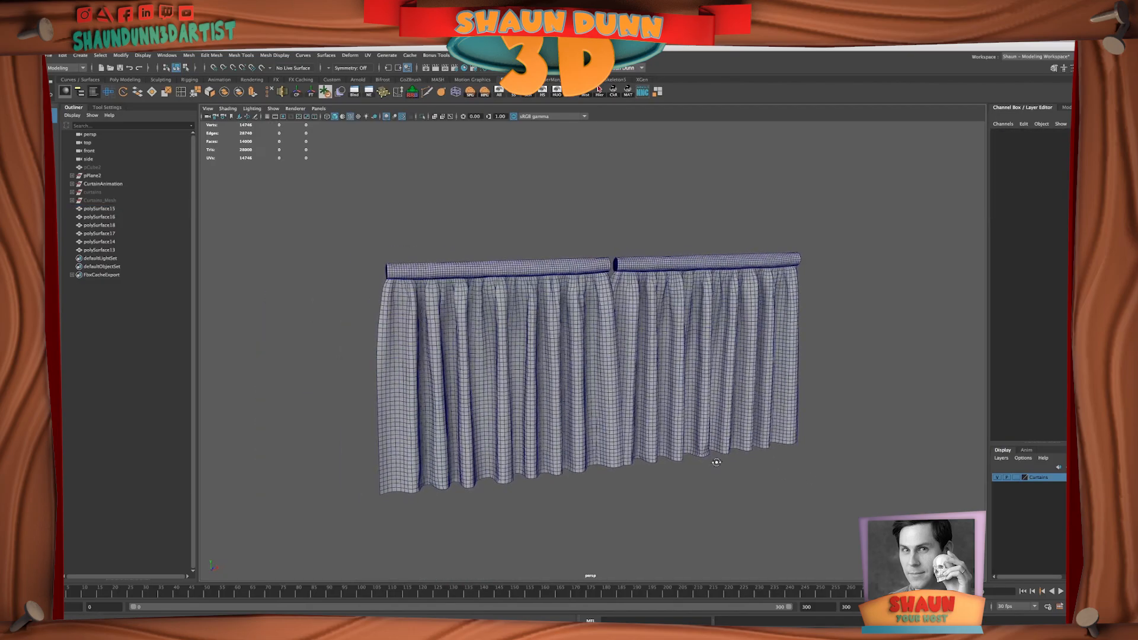
key("ctrl+z")
left_click(488, 306)
left_click(670, 318)
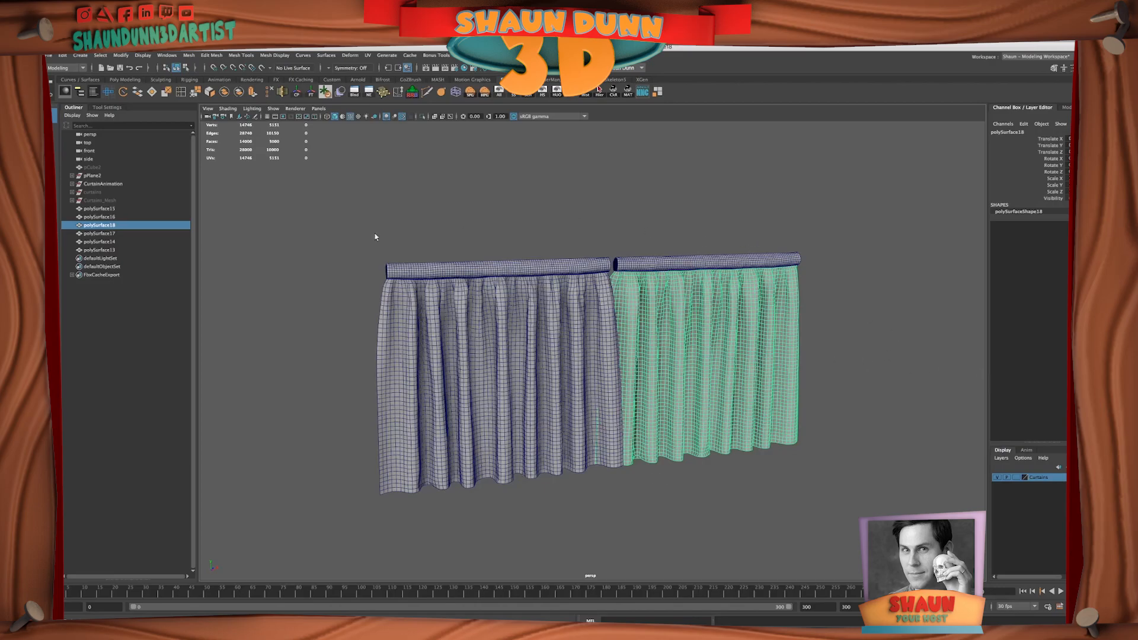
- Show all hidden objects and delete the triangulated groups curtains and Curtains_Mesh
left_click(105, 193)
left_click(500, 93)
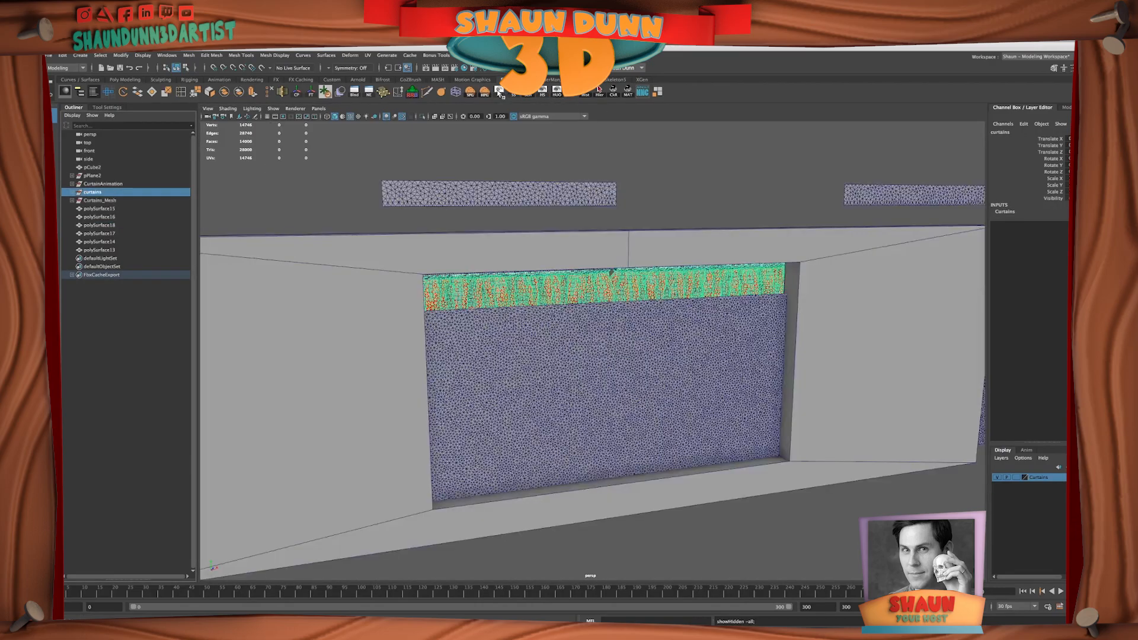
left_click(116, 195)
key("Delete")
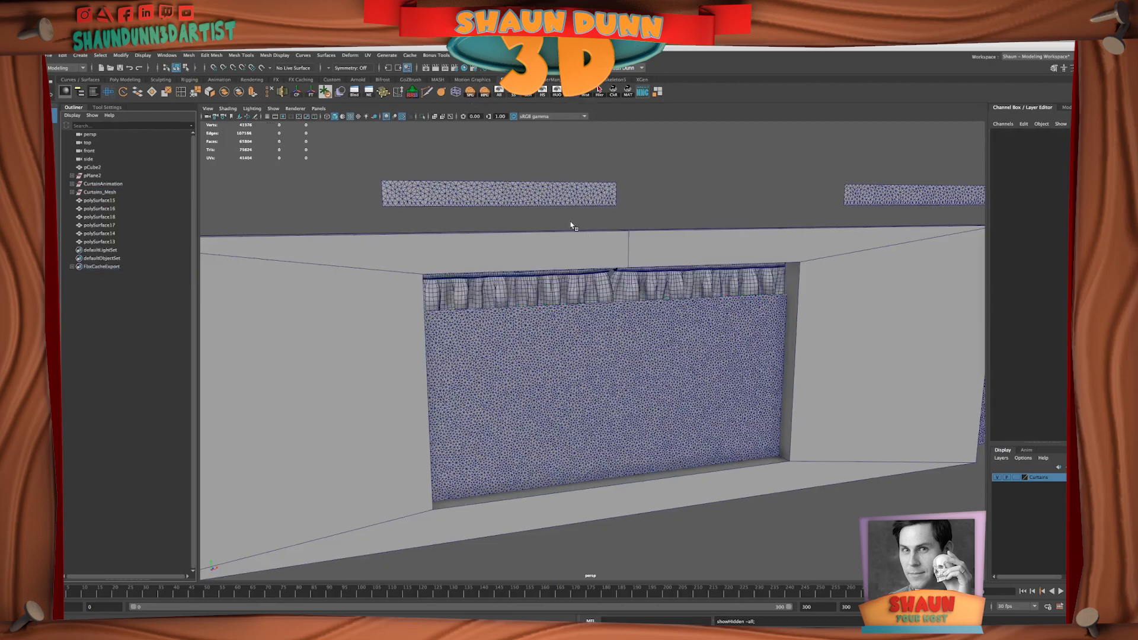
left_click(103, 193)
key("Delete")
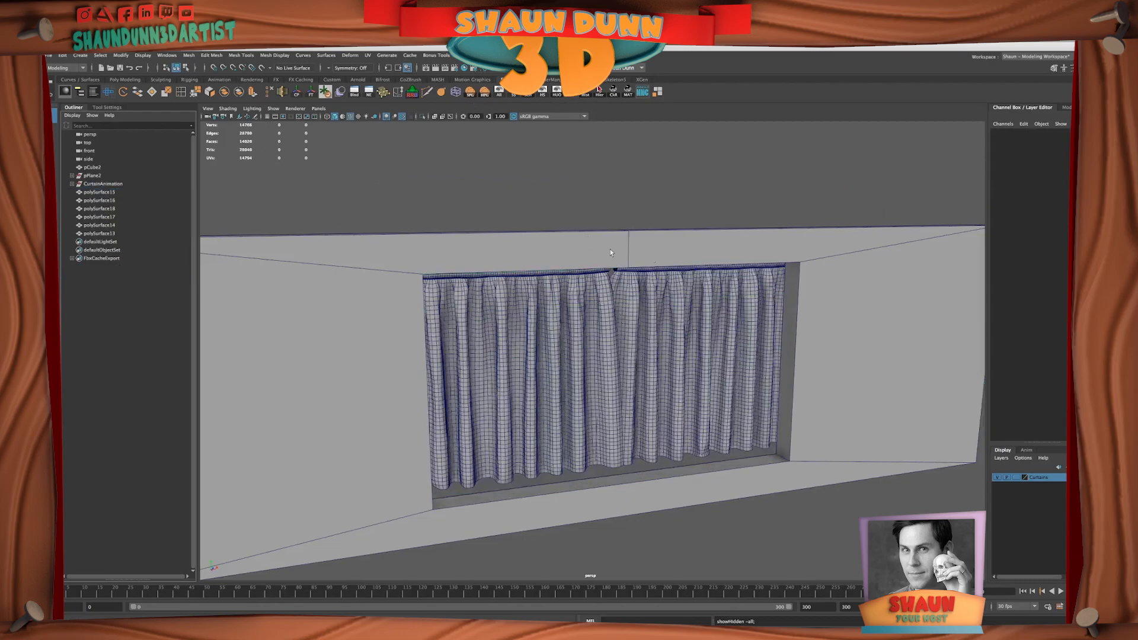
- Hide the Curtains display layer that contains the wall pCube2
left_click(383, 352)
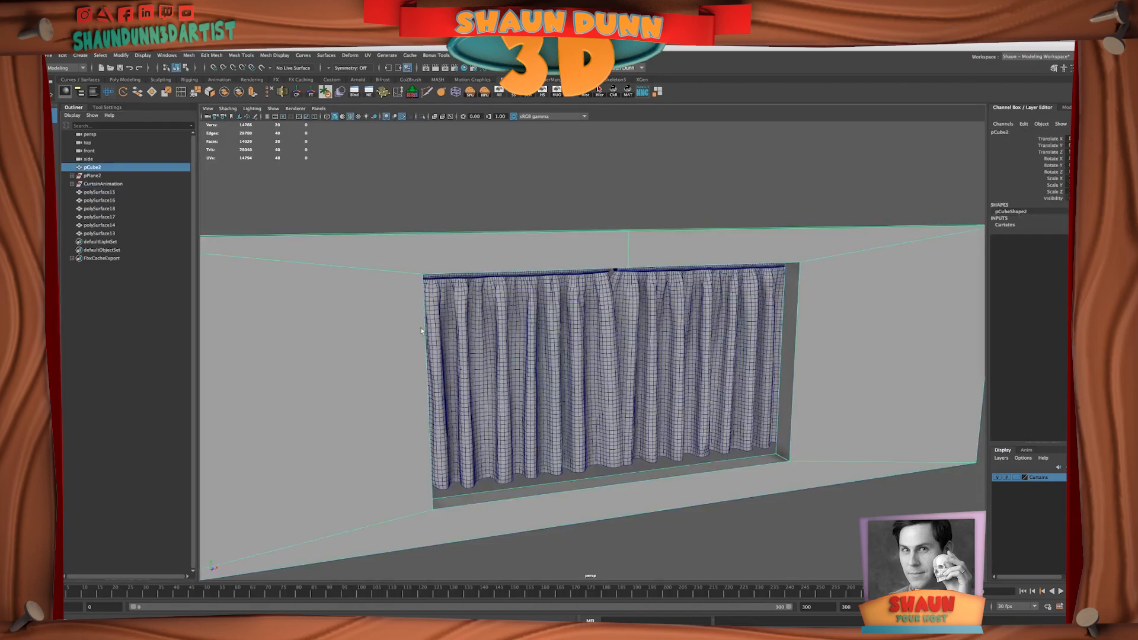
left_click(996, 477)
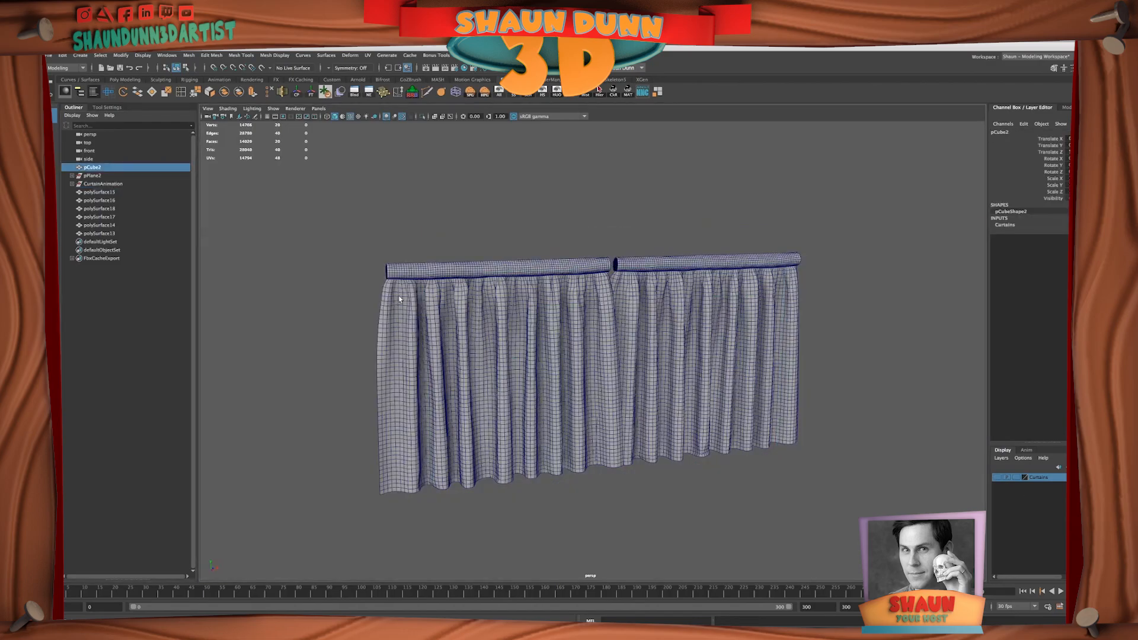
- Create a display layer from the six quad curtain pieces and hide that layer
left_click_drag(363, 238, 698, 339)
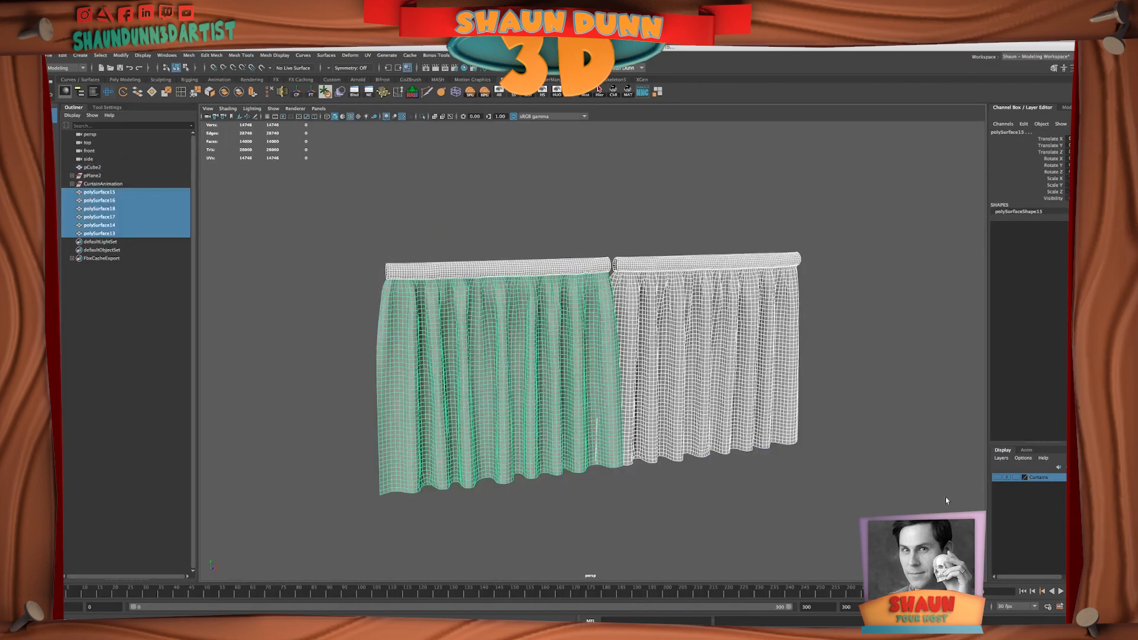
left_click(1001, 458)
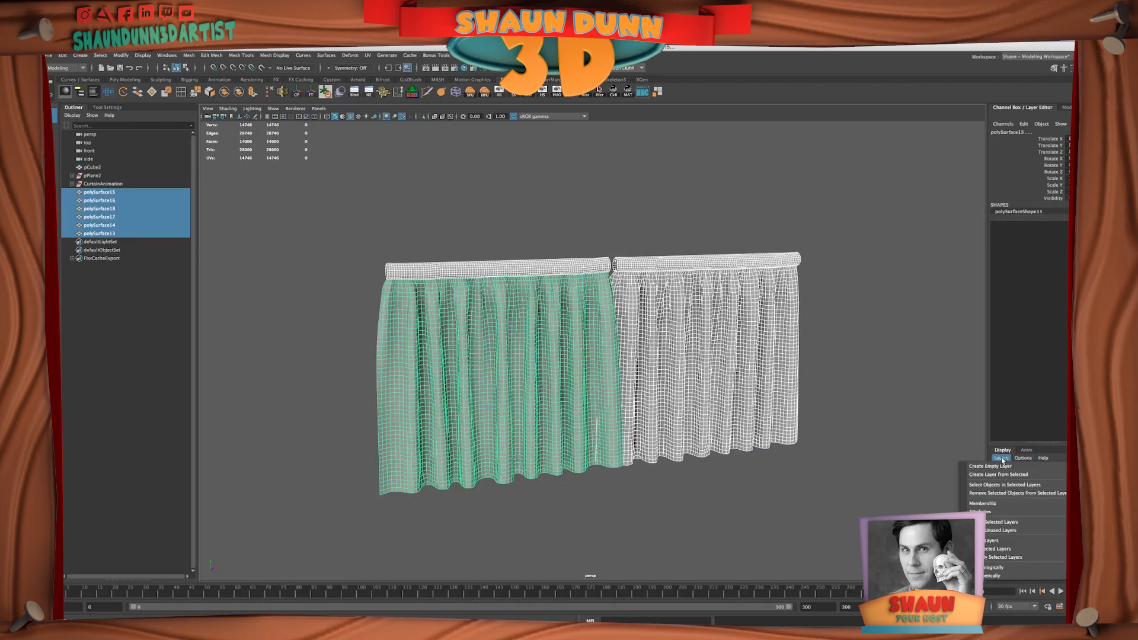
left_click(1006, 474)
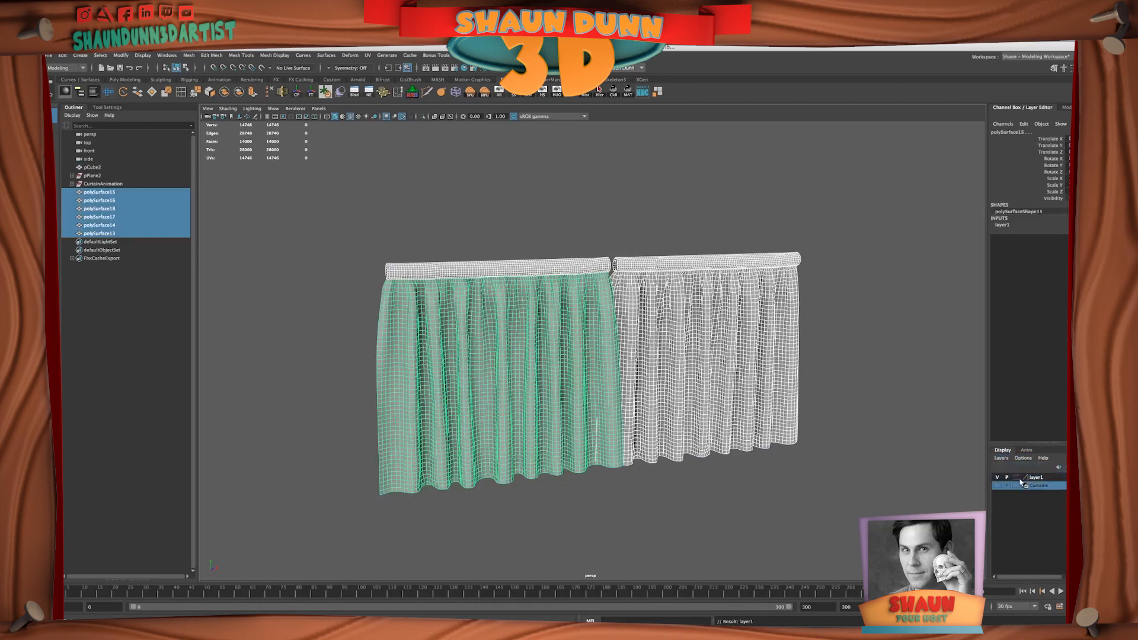
left_click(997, 477)
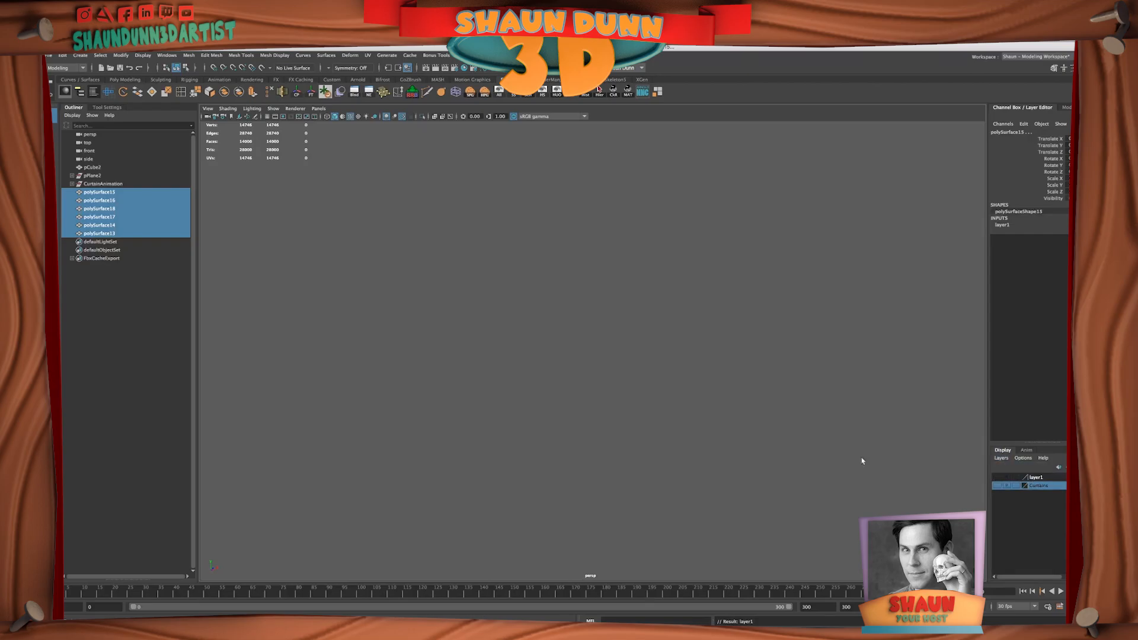
- Import curtains.fbx from the untitled folder on the Desktop and dismiss the import report
left_click(373, 372)
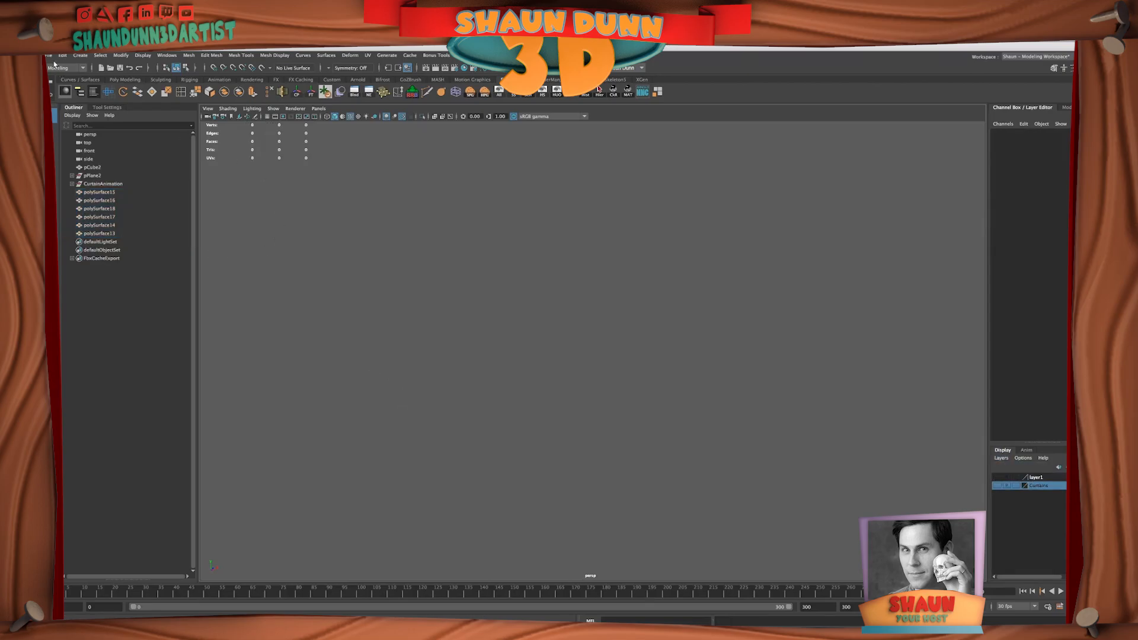
left_click(50, 56)
left_click(67, 146)
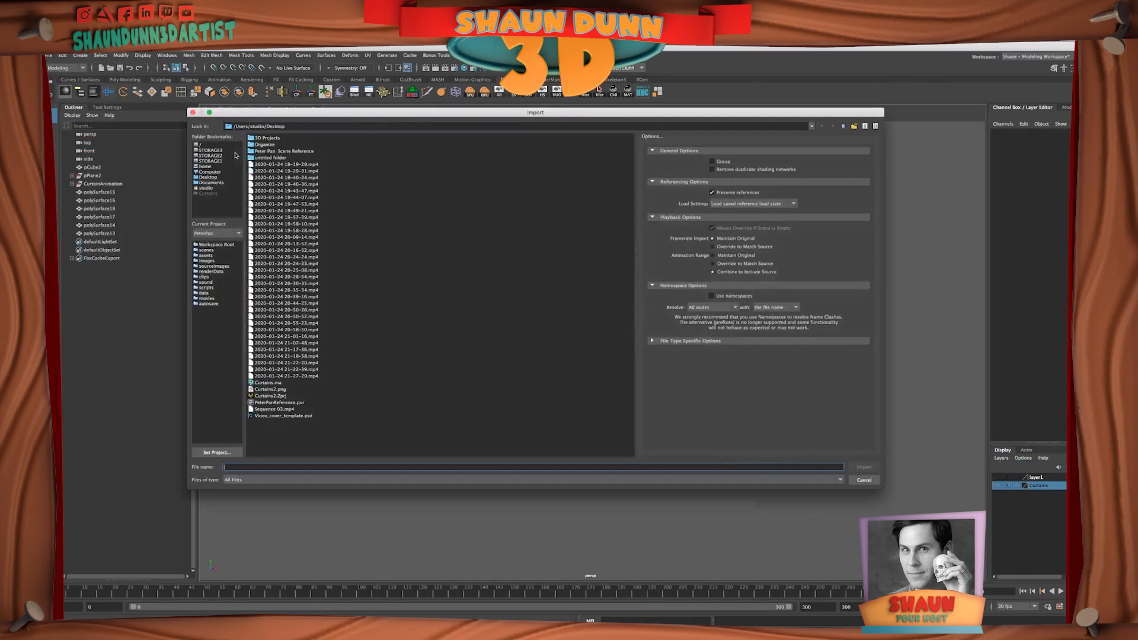
left_click(215, 177)
double_click(274, 159)
left_click(268, 138)
left_click(864, 468)
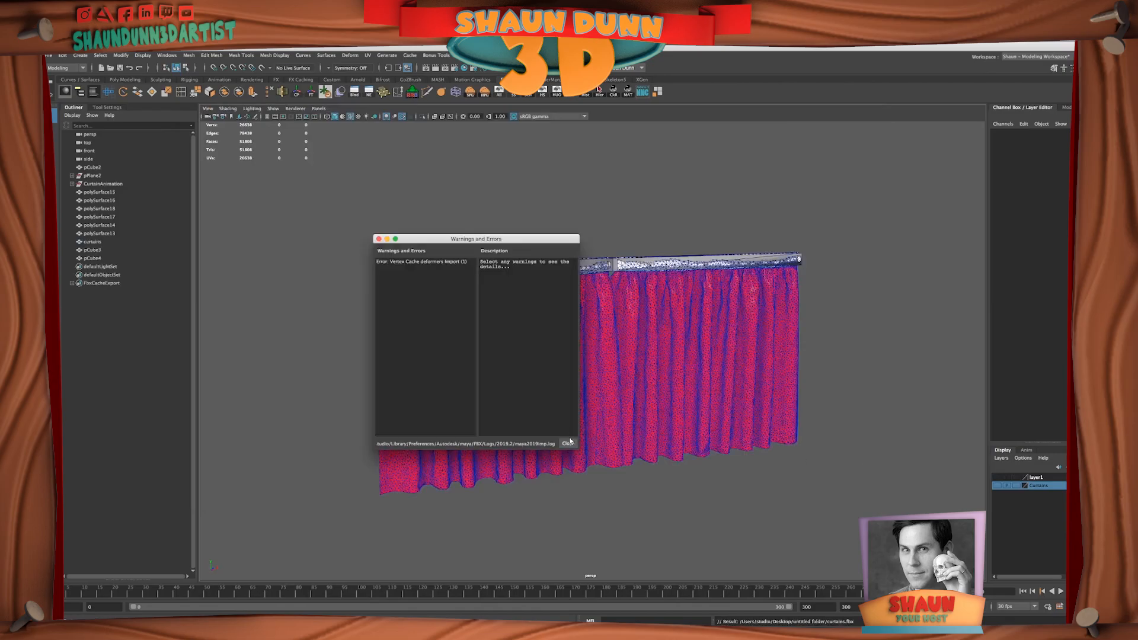
left_click(571, 444)
- Import the geometry cache file from the Desktop onto the newly imported triangulated curtains mesh
left_click(634, 404)
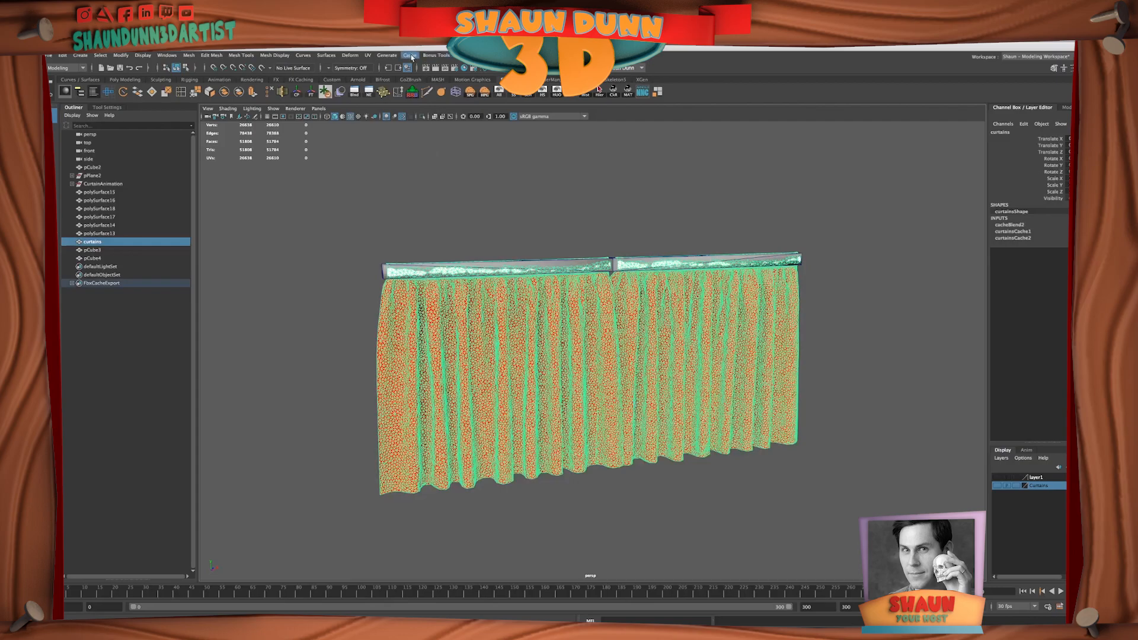
left_click(411, 56)
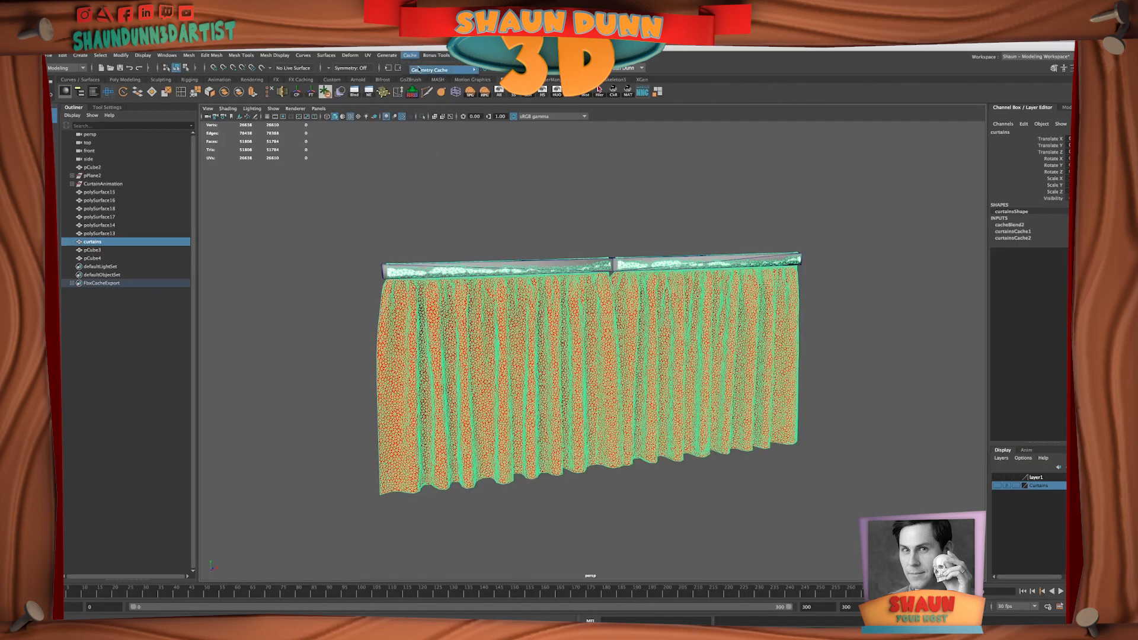
mouse_move(419, 70)
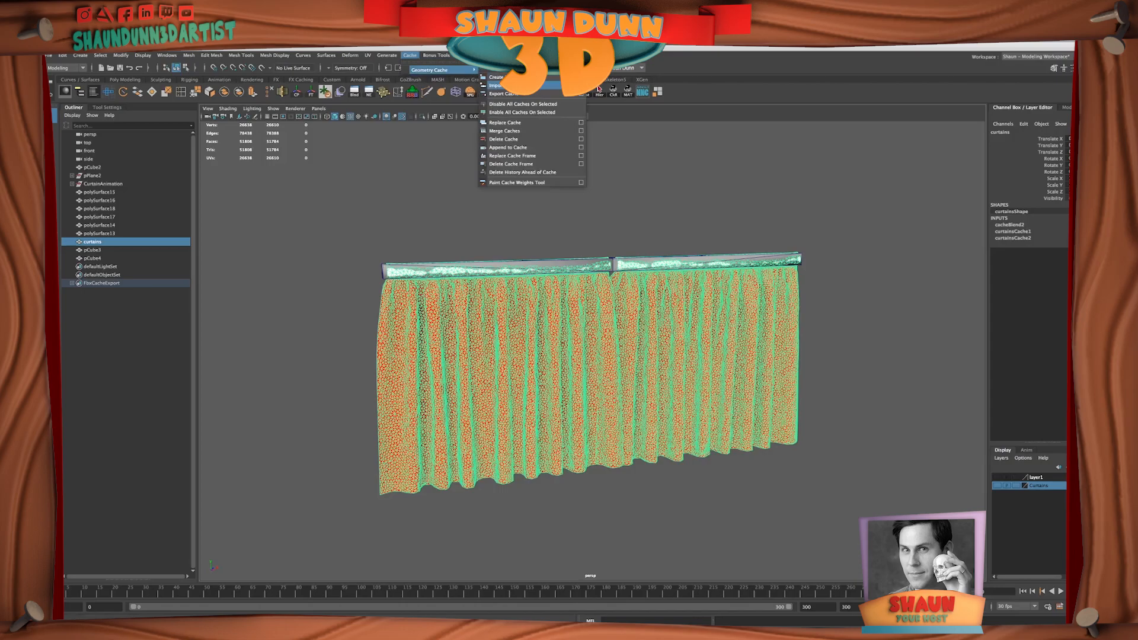
left_click(496, 85)
left_click(208, 177)
double_click(280, 145)
left_click(268, 164)
left_click(863, 467)
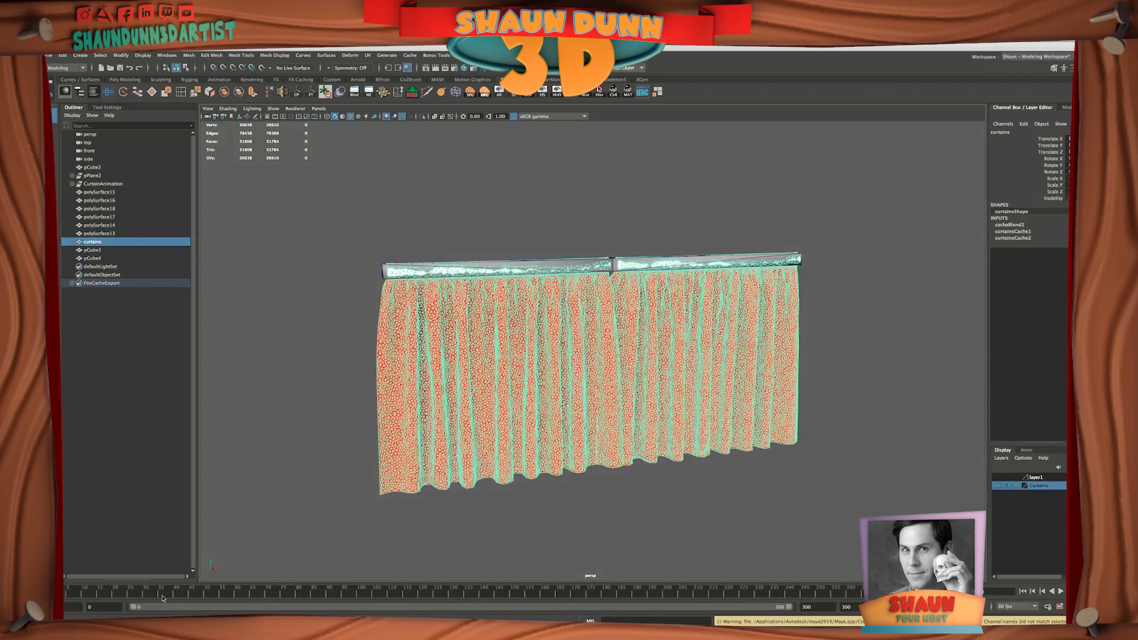
- Play back the triangulated curtains to check their cached opening animation, and stop playback
key("alt+v")
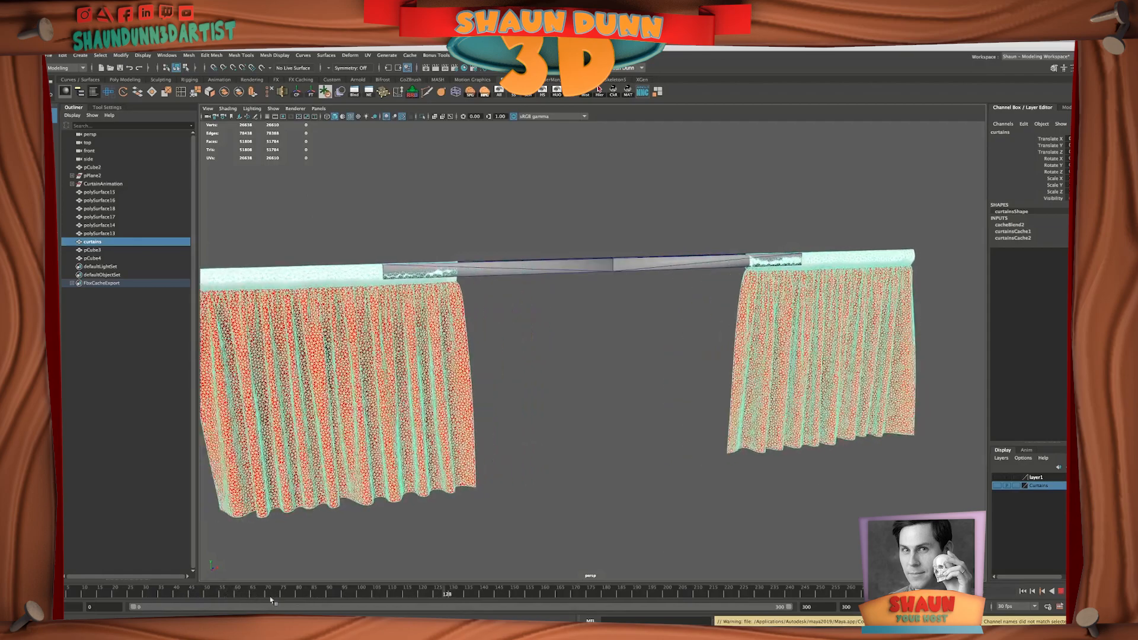
key("alt+v")
left_click(587, 530)
left_click(544, 373)
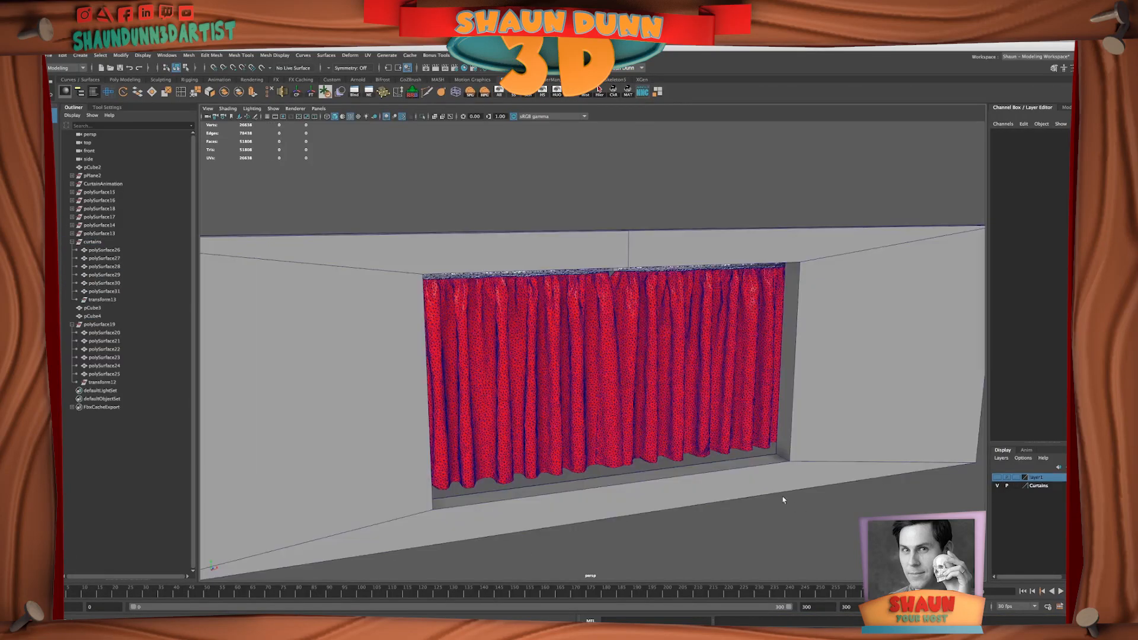
- Hide the wall pCube2 and show layer1 with the quad curtains over the triangulated ones
left_click(842, 330)
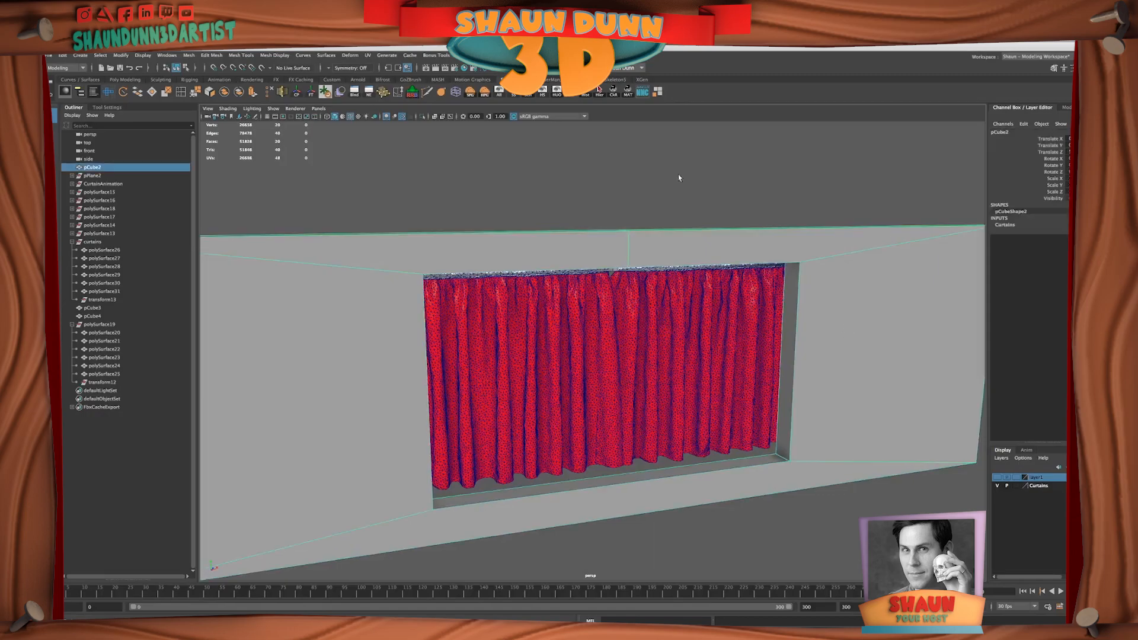
key("ctrl+h")
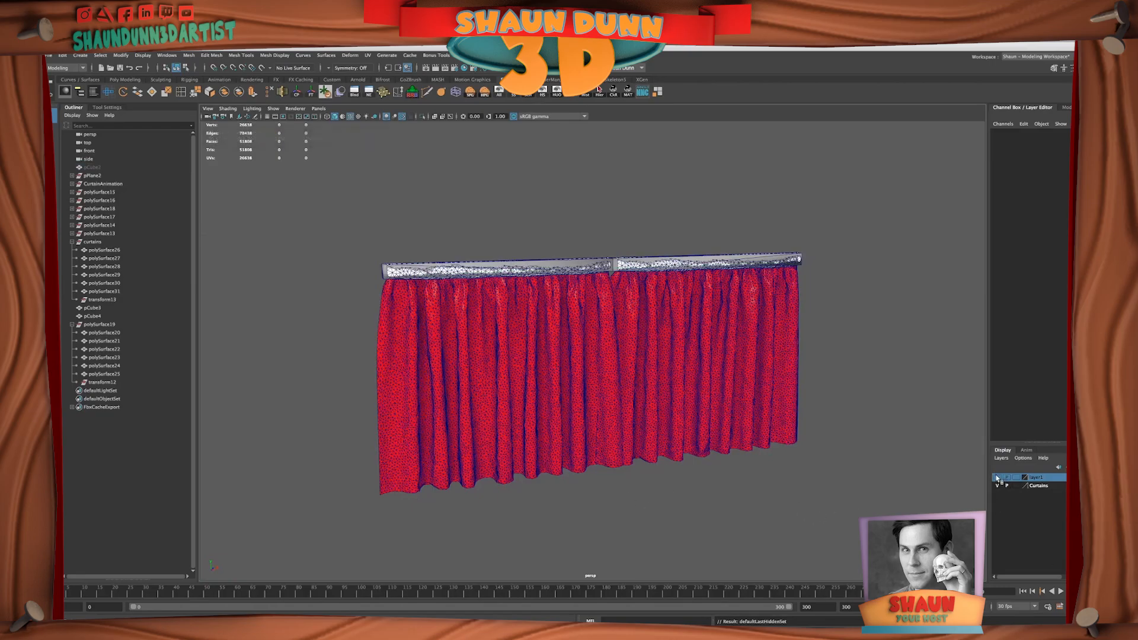
left_click(997, 478)
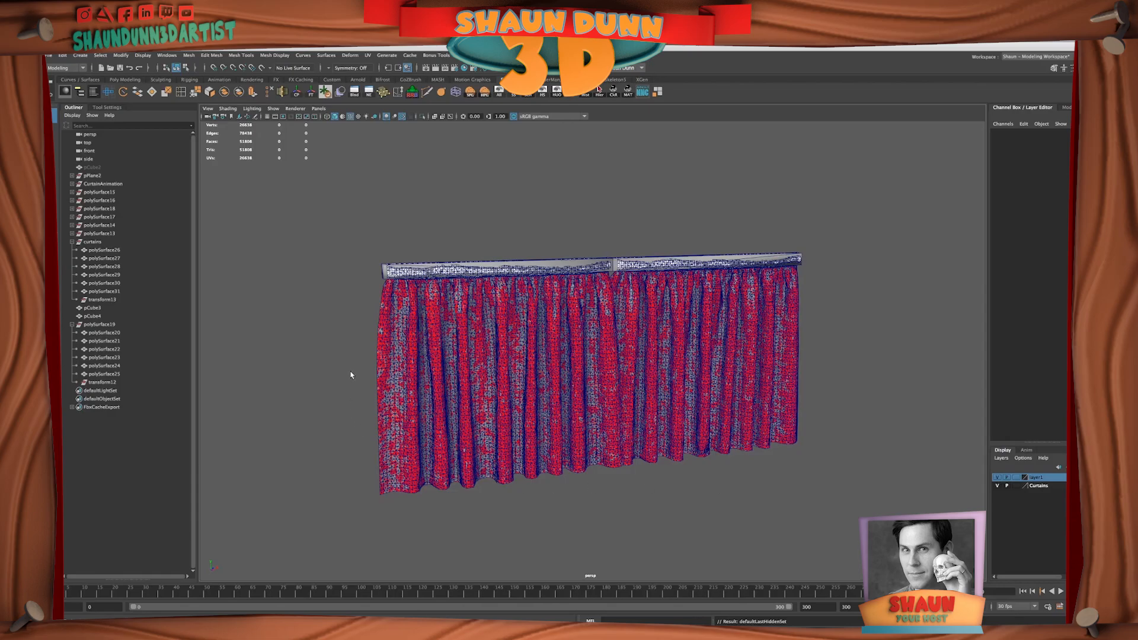
- Apply a Wrap deformer so the quad panel polySurface25 follows the overlapping triangulated panel polySurface26
left_click_drag(326, 381, 433, 424)
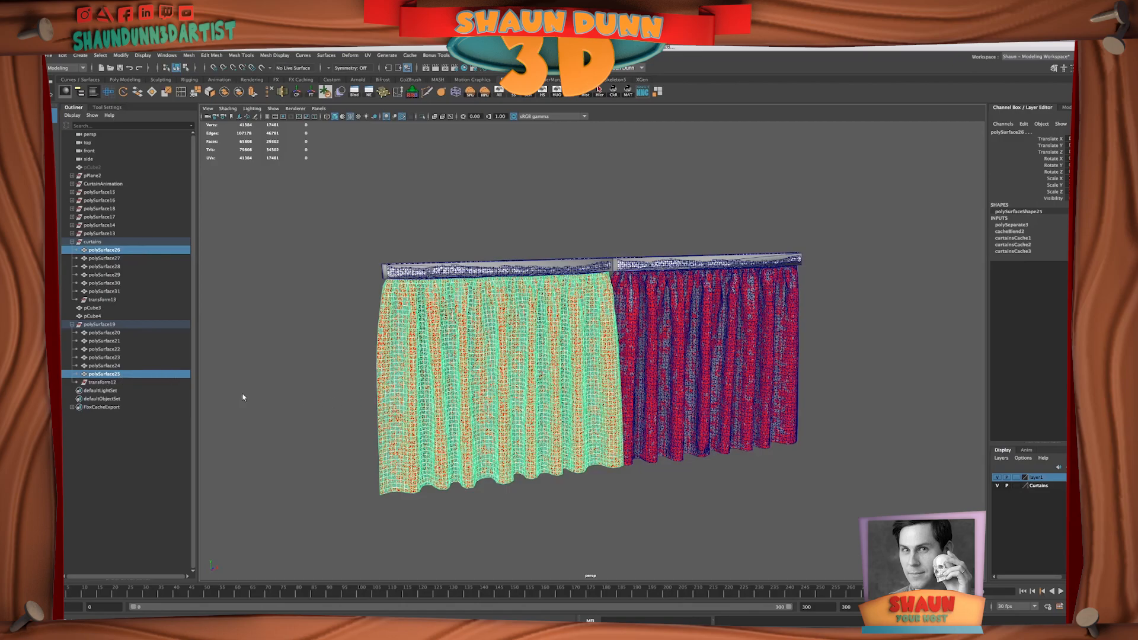
left_click(127, 374)
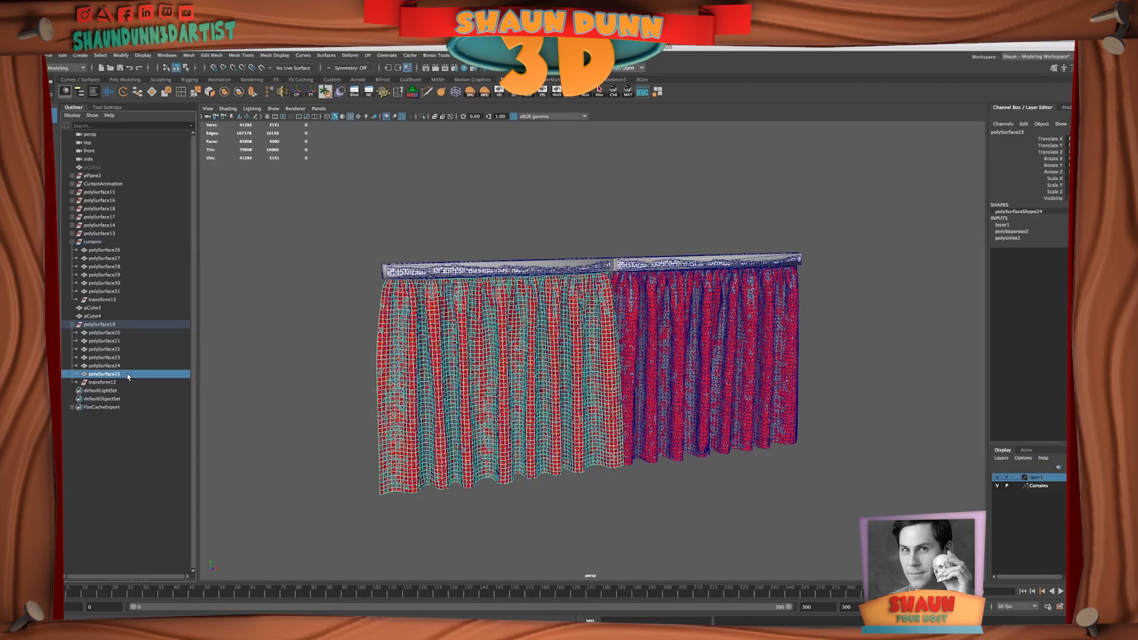
left_click(125, 251, "ctrl")
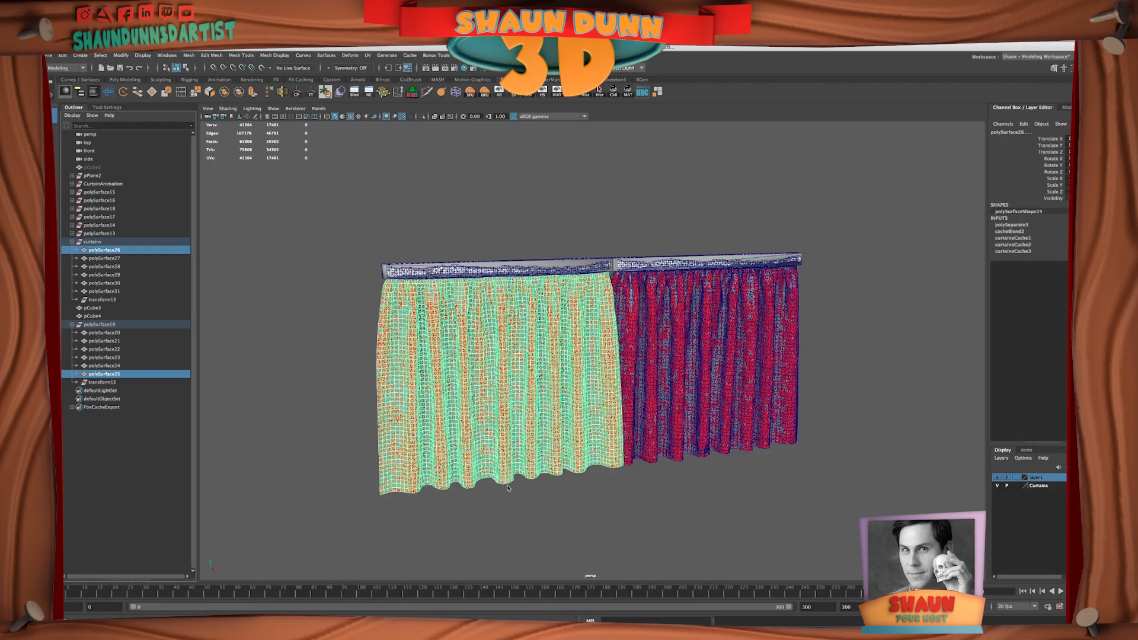
left_click(350, 55)
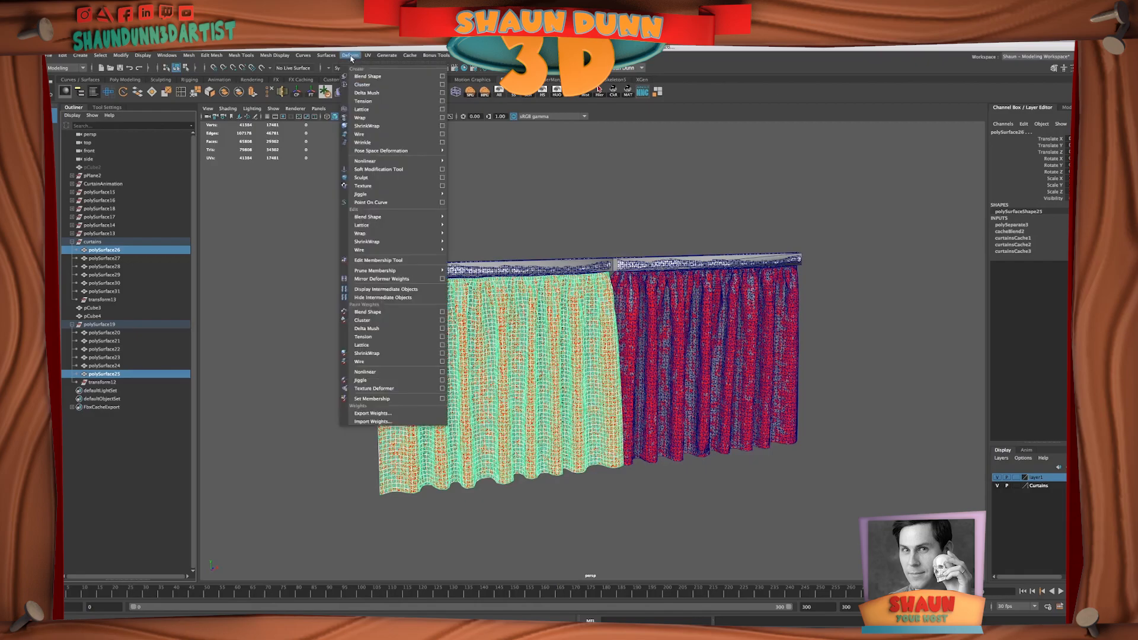
left_click(381, 119)
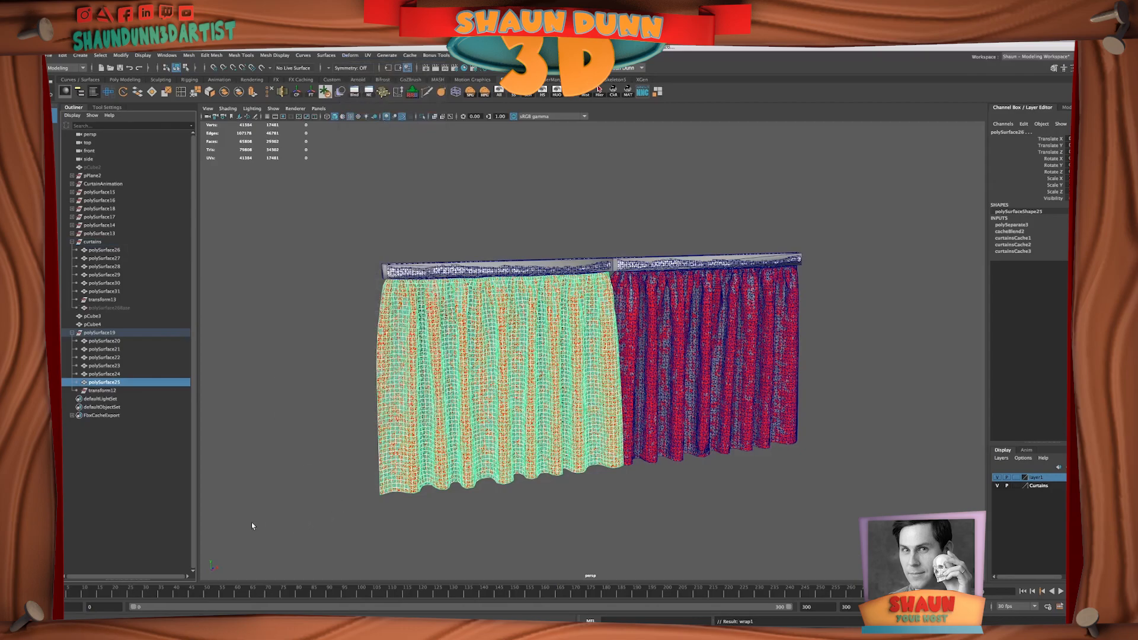
left_click(317, 521)
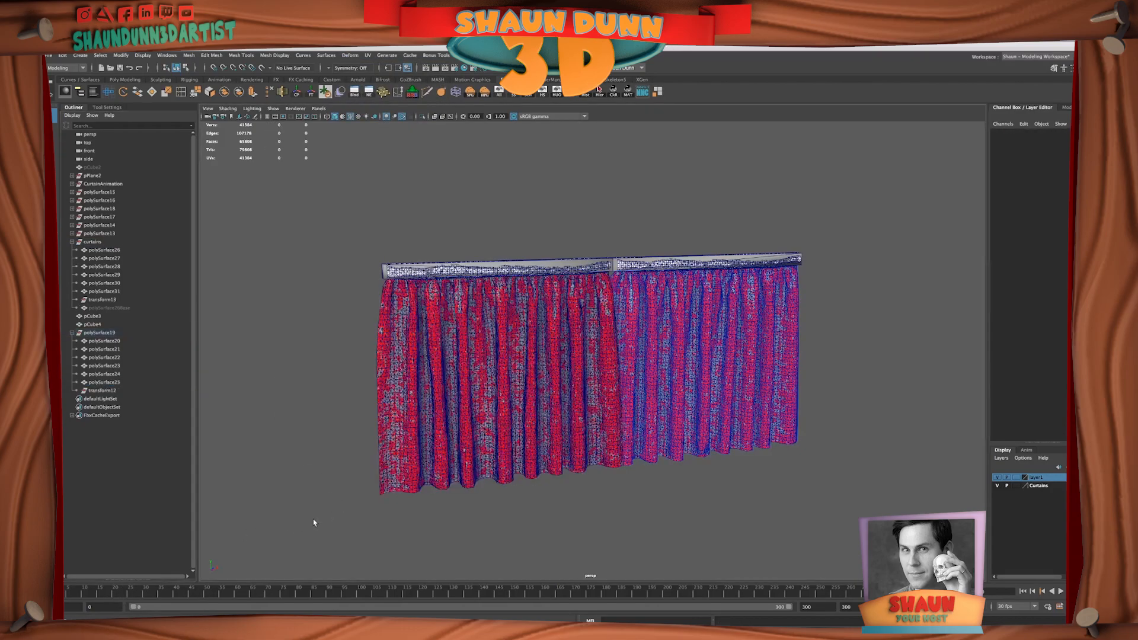
- Hide the triangulated curtains group, play back the wrapped quad panel's animation, and return to the first frame
left_click(103, 242)
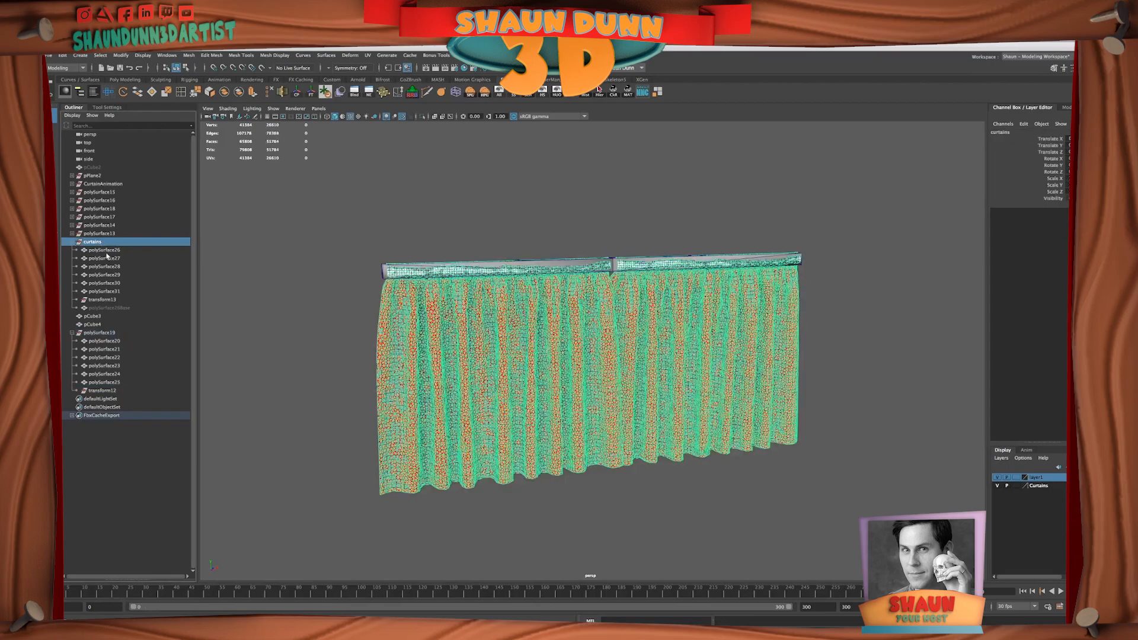
key("ctrl+h")
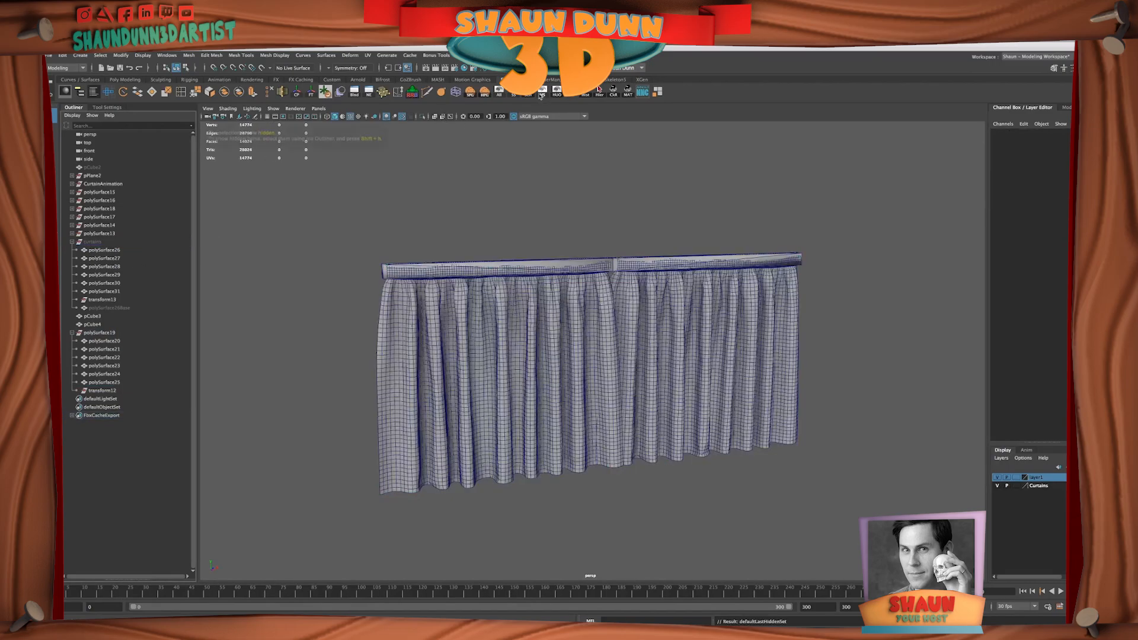
key("alt+v")
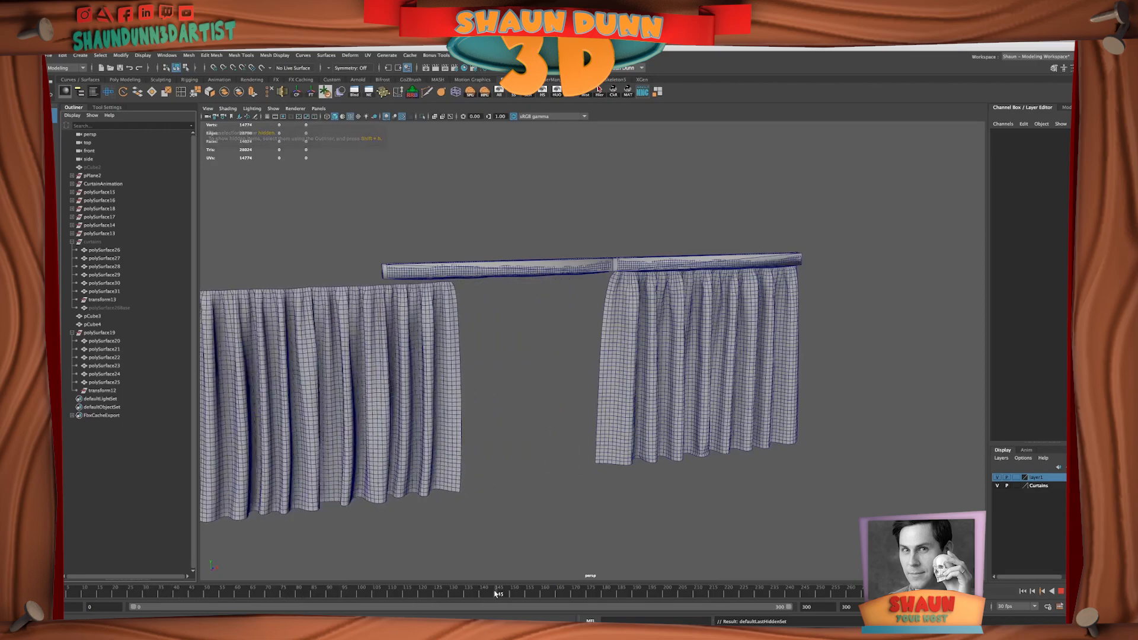
mouse_move(580, 588)
left_mouse_down()
mouse_move(70, 595)
mouse_move(609, 603)
mouse_move(68, 596)
left_mouse_up()
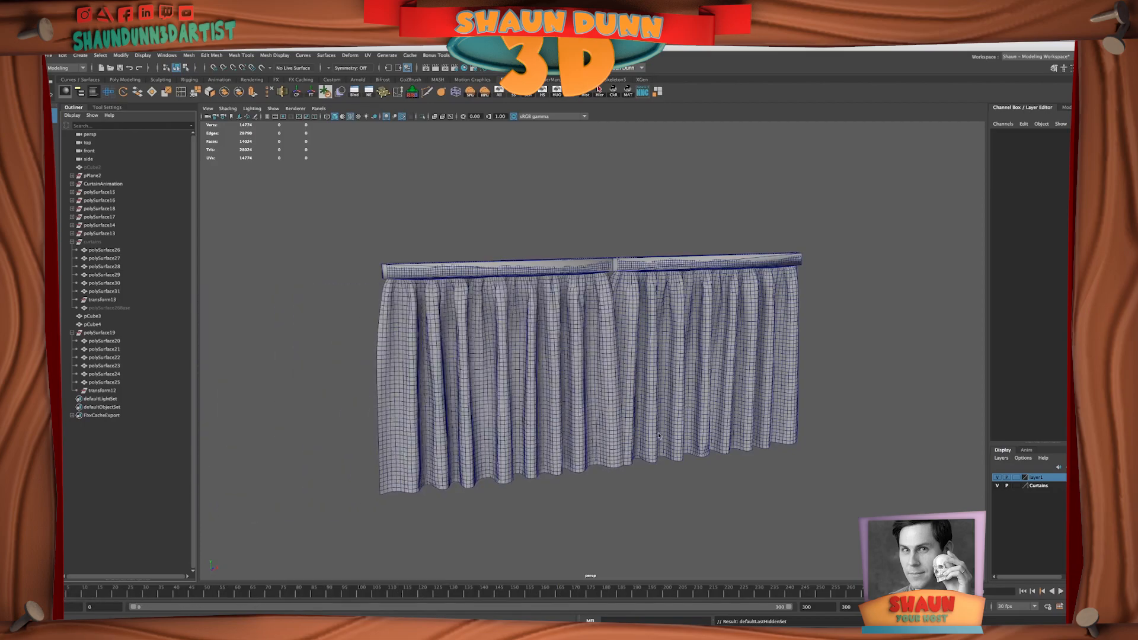
left_click(691, 358)
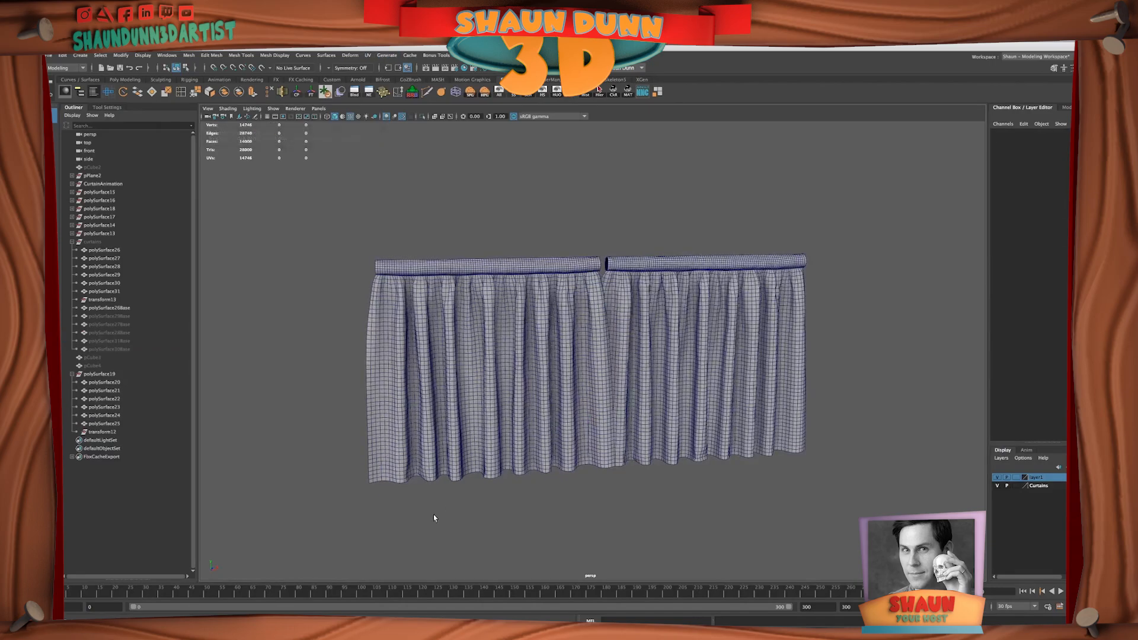
- Show all hidden objects and hide only the triangulated curtains group
left_click(501, 92)
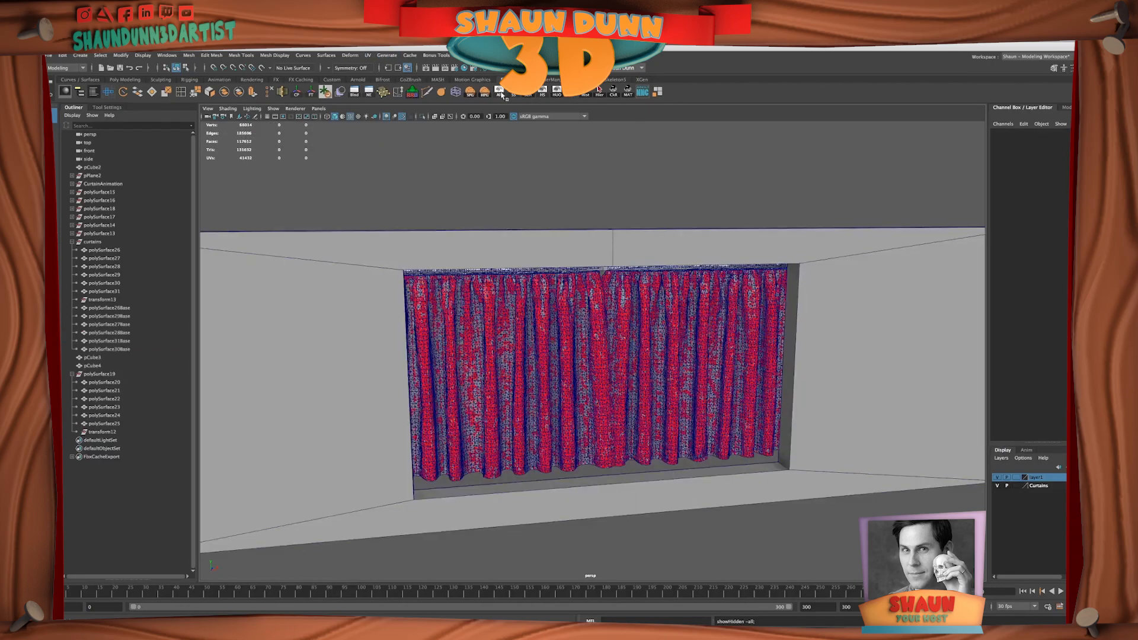
left_click(111, 243)
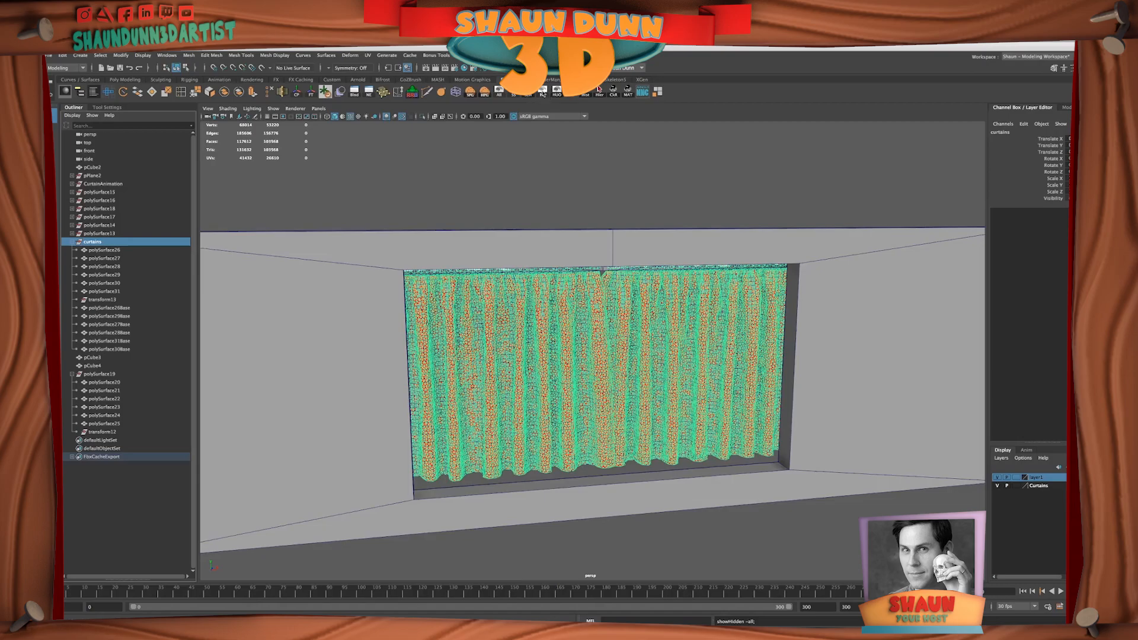
left_click(543, 92)
- Frame the wall opening and play back the animation of the wrapped quad curtains
left_click_drag(676, 478, 677, 478, "alt")
scroll(677, 481, "down", 2)
middle_click_drag(677, 487, 680, 471, "alt")
left_click_drag(691, 497, 699, 506, "alt")
left_click(1061, 591)
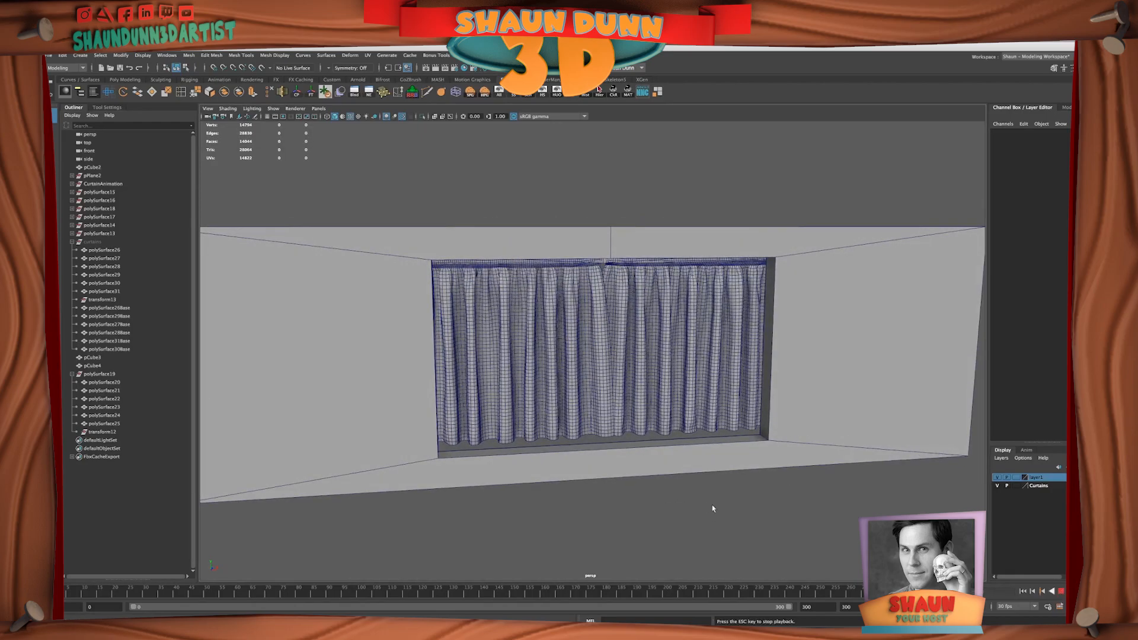